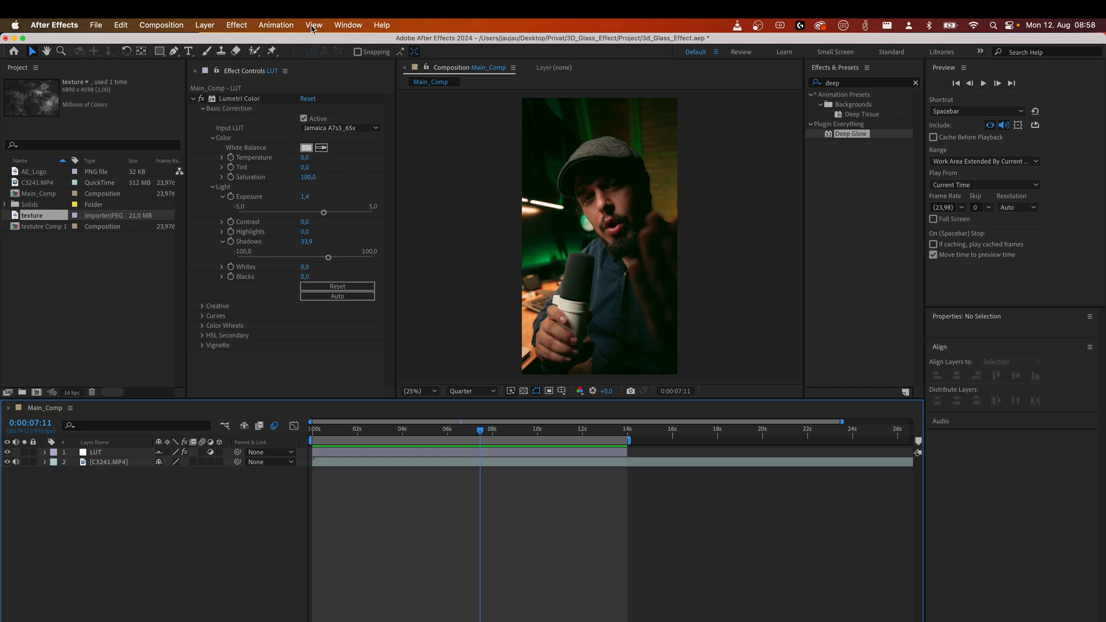
Draw a rectangle shape over the subject in the composition and give it a solid color fill.
{"action": "left_click", "coordinate": [159, 51]}
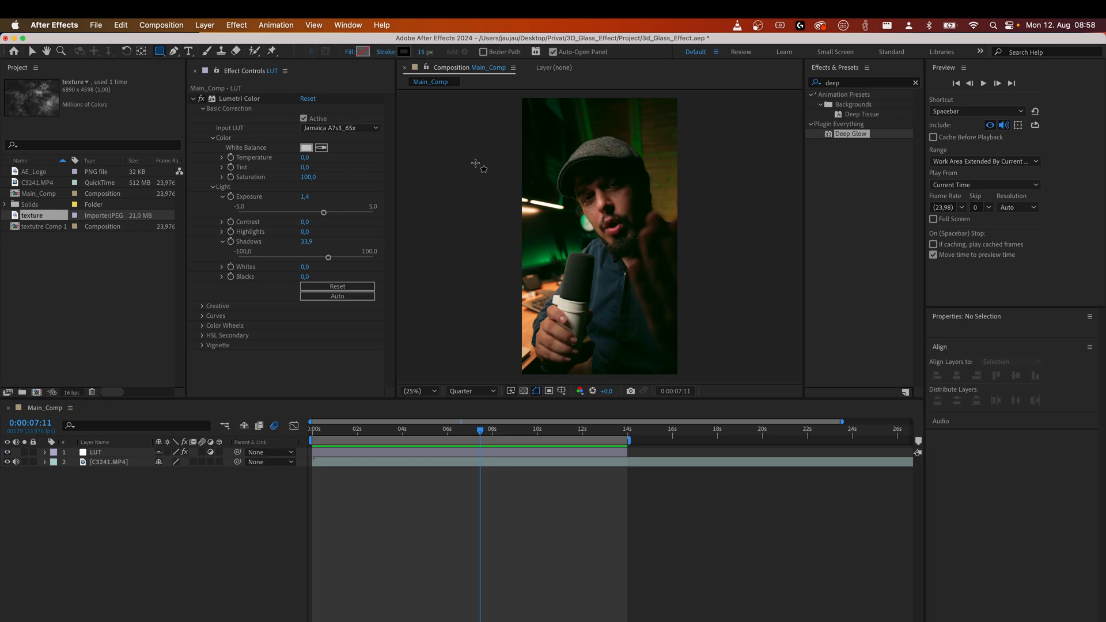
{"action": "mouse_move", "coordinate": [552, 152]}
{"action": "left_mouse_down"}
{"action": "mouse_move", "coordinate": [658, 348]}
{"action": "mouse_move", "coordinate": [656, 330]}
{"action": "left_mouse_up"}
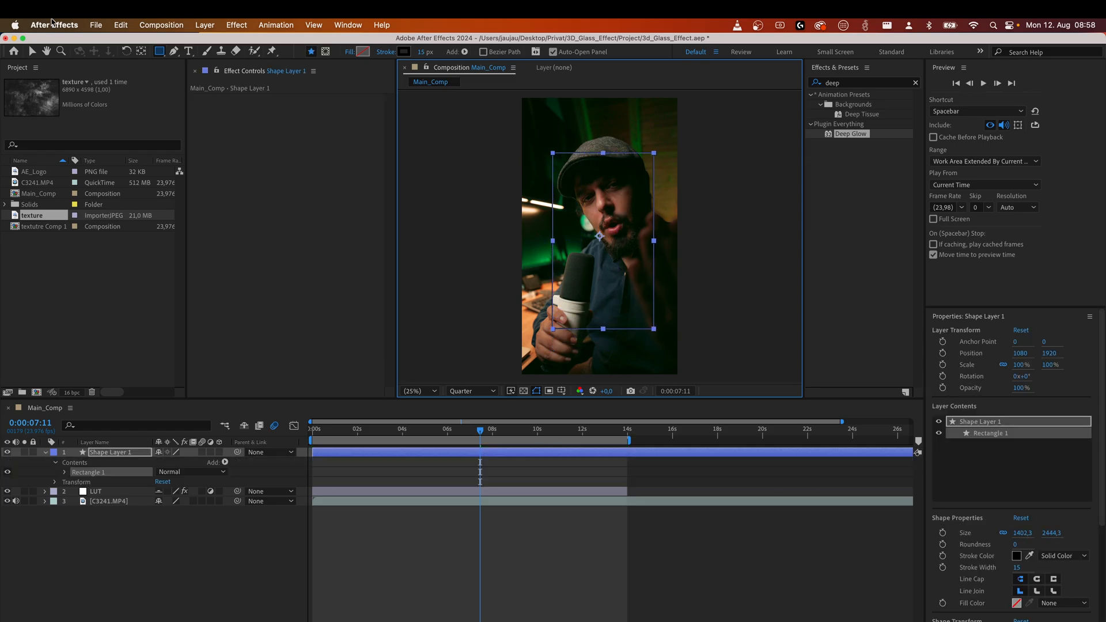
{"action": "left_click", "coordinate": [349, 53]}
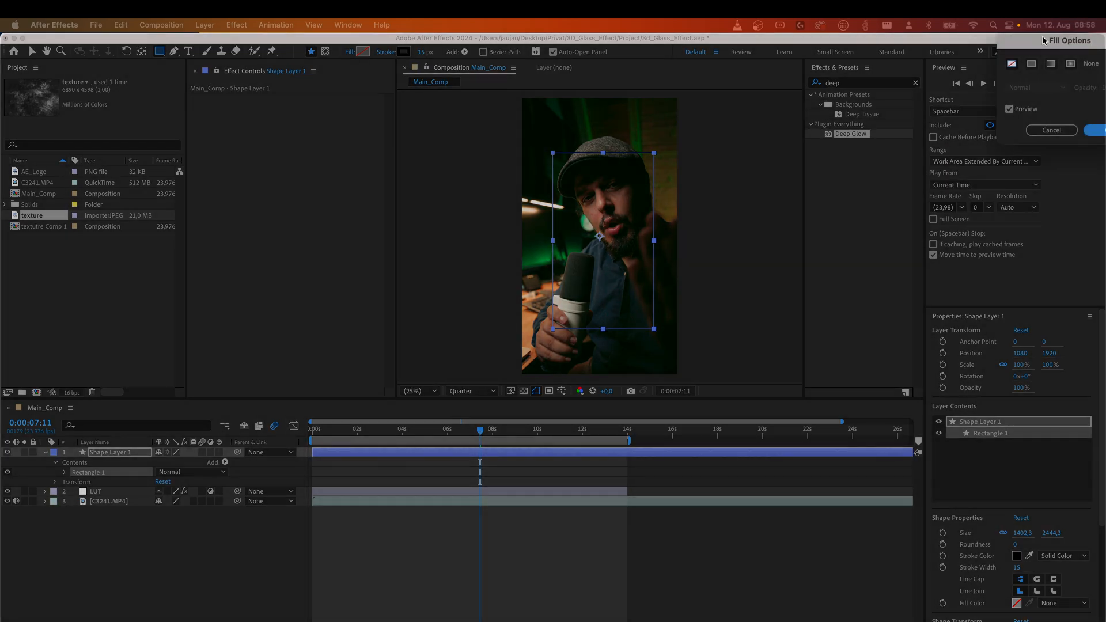
{"action": "left_click", "coordinate": [442, 341]}
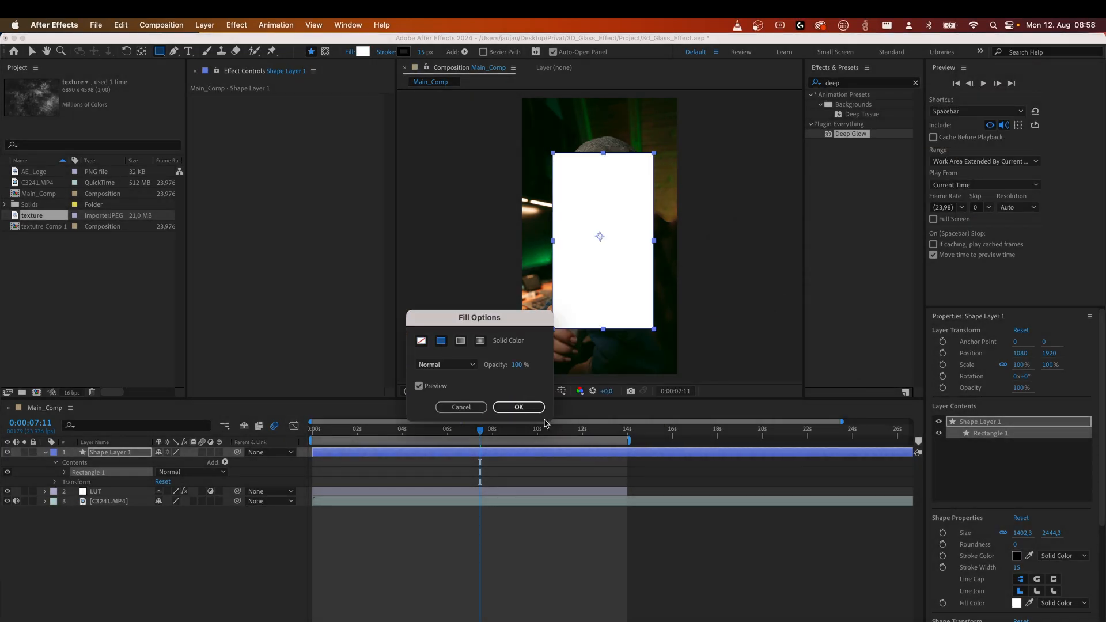
{"action": "left_click", "coordinate": [526, 407]}
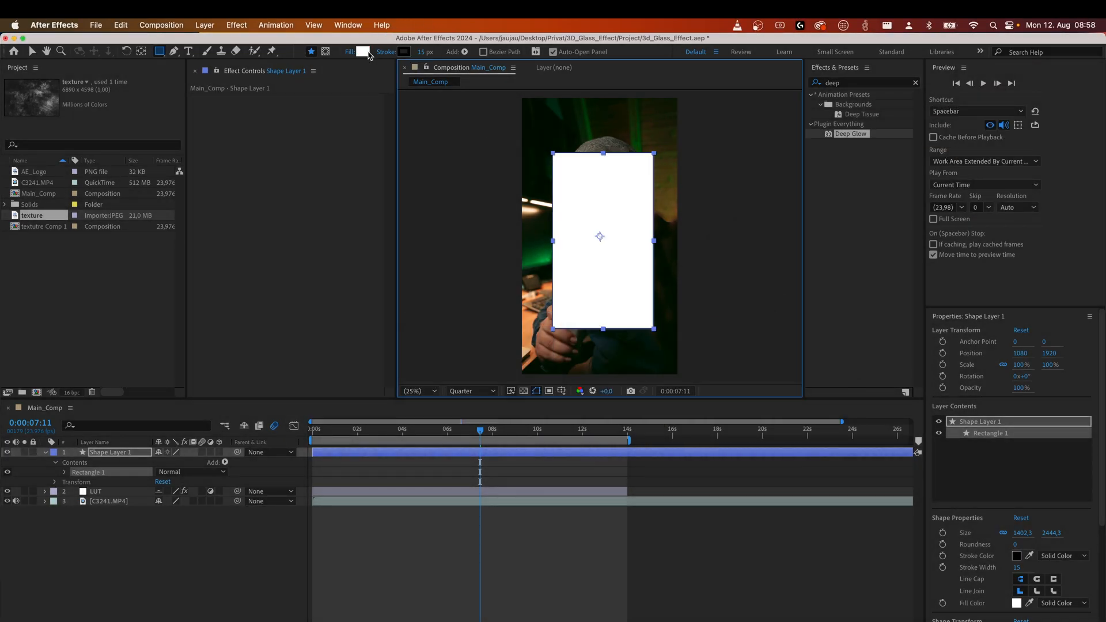
Set the rectangle's stroke to none and return to the Selection tool.
{"action": "left_click", "coordinate": [384, 53]}
{"action": "left_click", "coordinate": [421, 340]}
{"action": "left_click", "coordinate": [535, 409]}
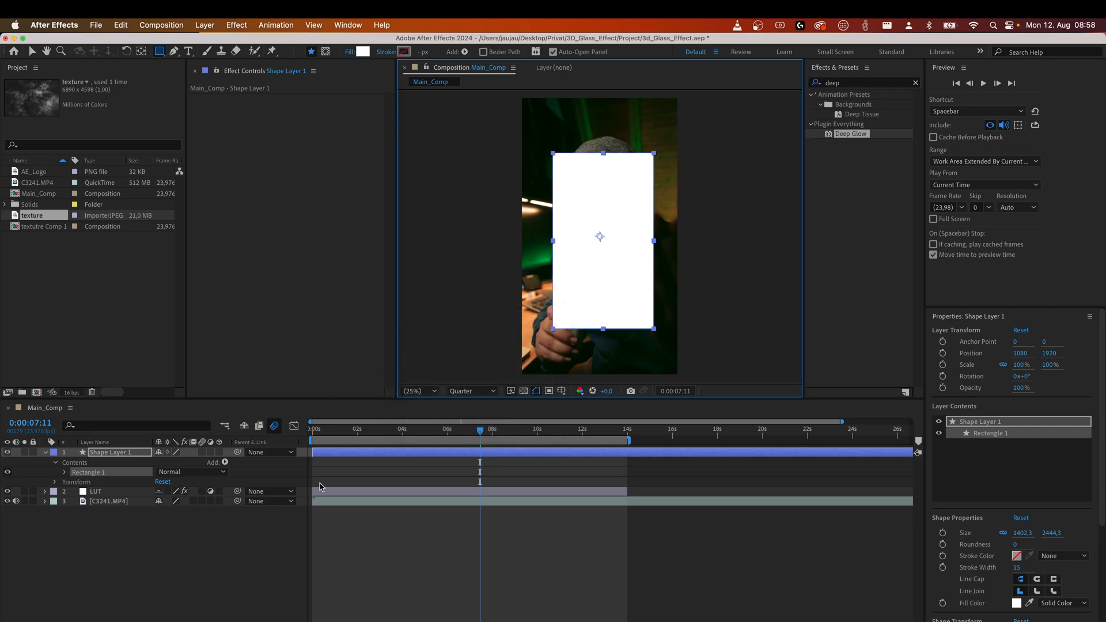
{"action": "left_click", "coordinate": [30, 51]}
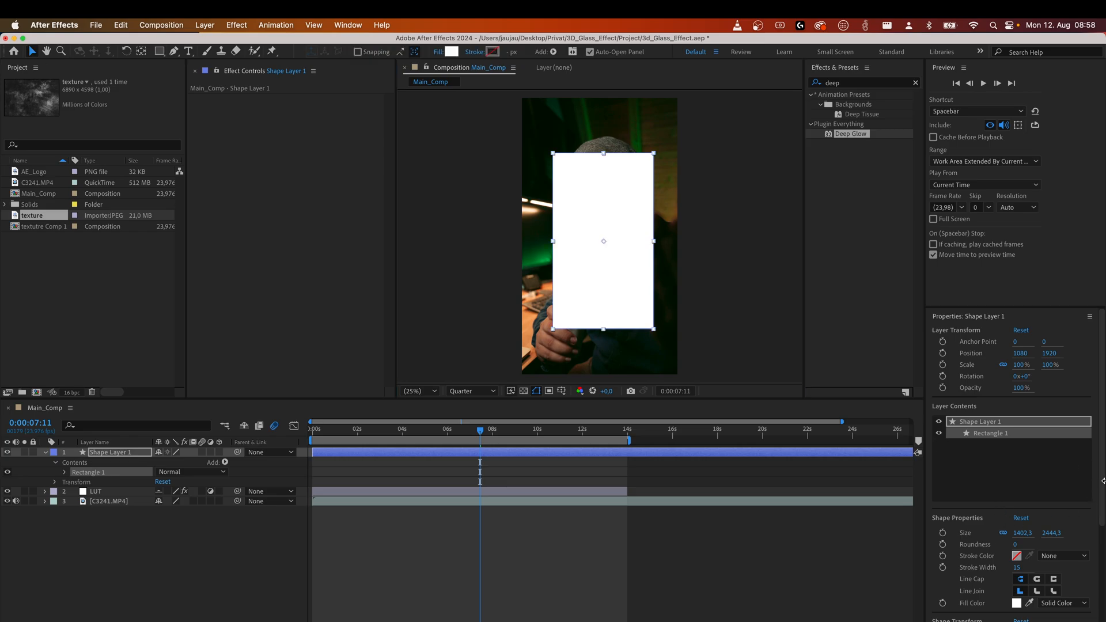
Center the rectangle horizontally and vertically in the composition.
{"action": "scroll", "coordinate": [1103, 491], "scroll_direction": "down", "scroll_amount": 6}
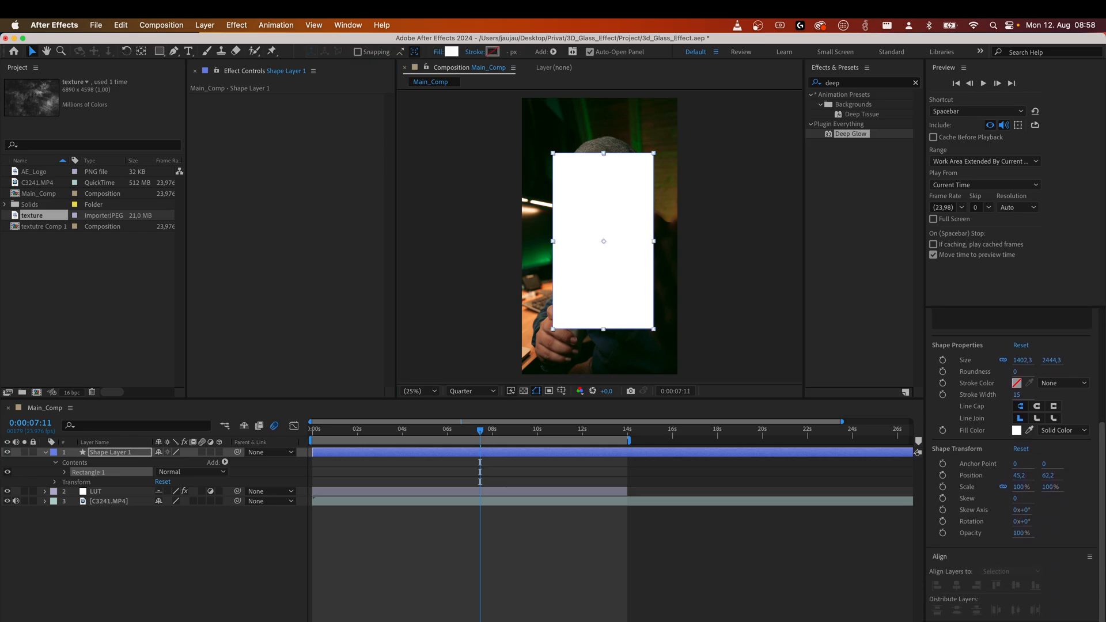
{"action": "left_click", "coordinate": [597, 282]}
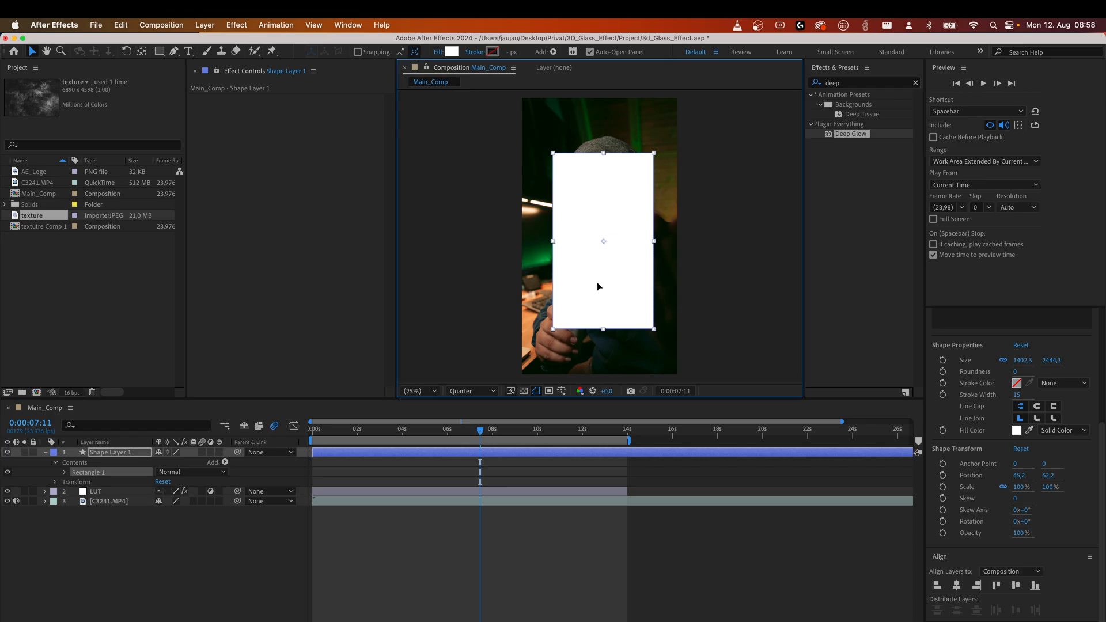
{"action": "left_click", "coordinate": [956, 585]}
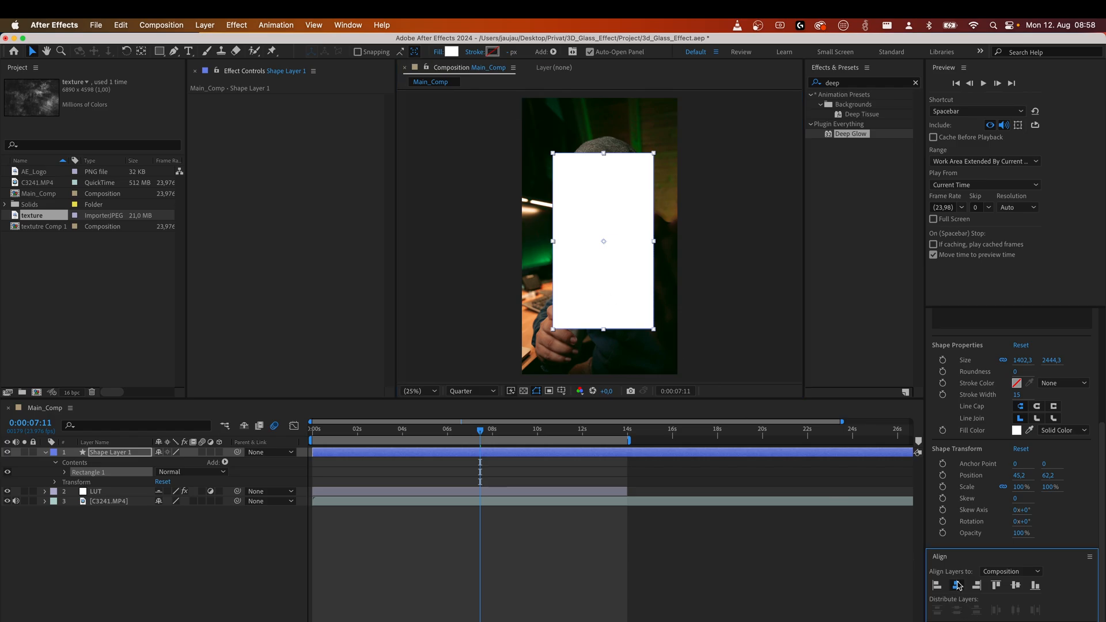
{"action": "left_click", "coordinate": [1015, 585]}
Set the rectangle path's roundness to 180 in the shape layer's contents.
{"action": "left_click", "coordinate": [230, 544]}
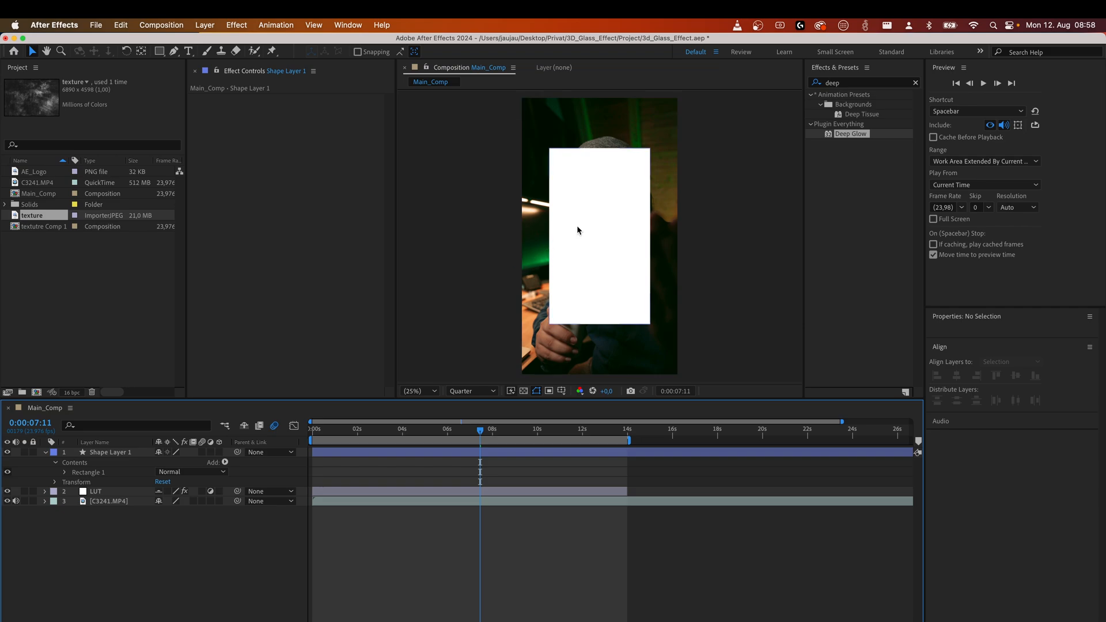
{"action": "left_click", "coordinate": [108, 454]}
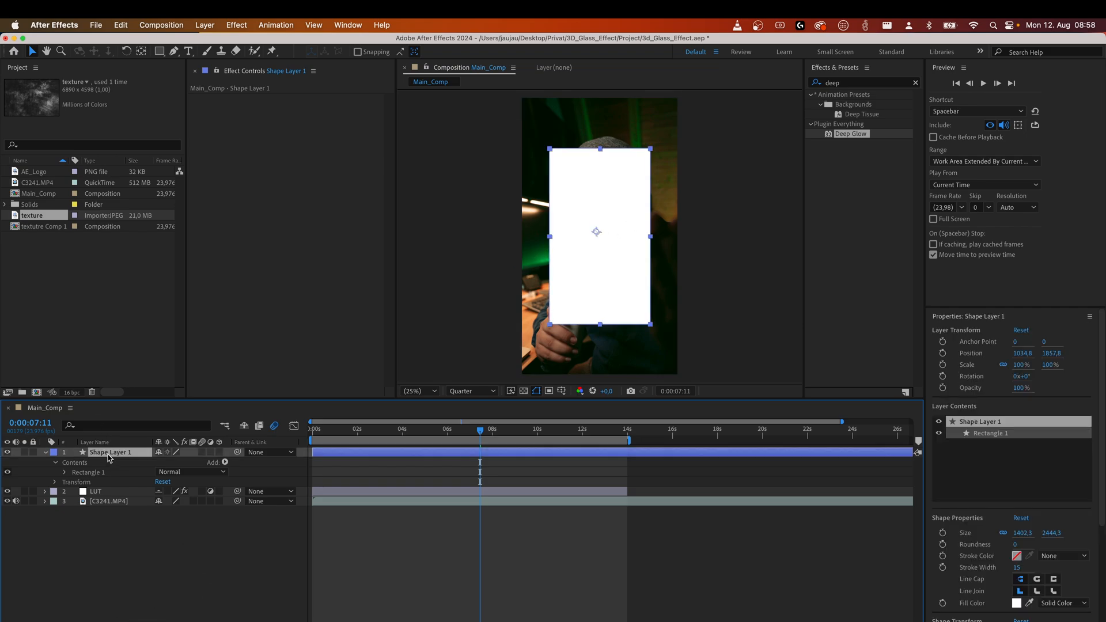
{"action": "left_click", "coordinate": [66, 473]}
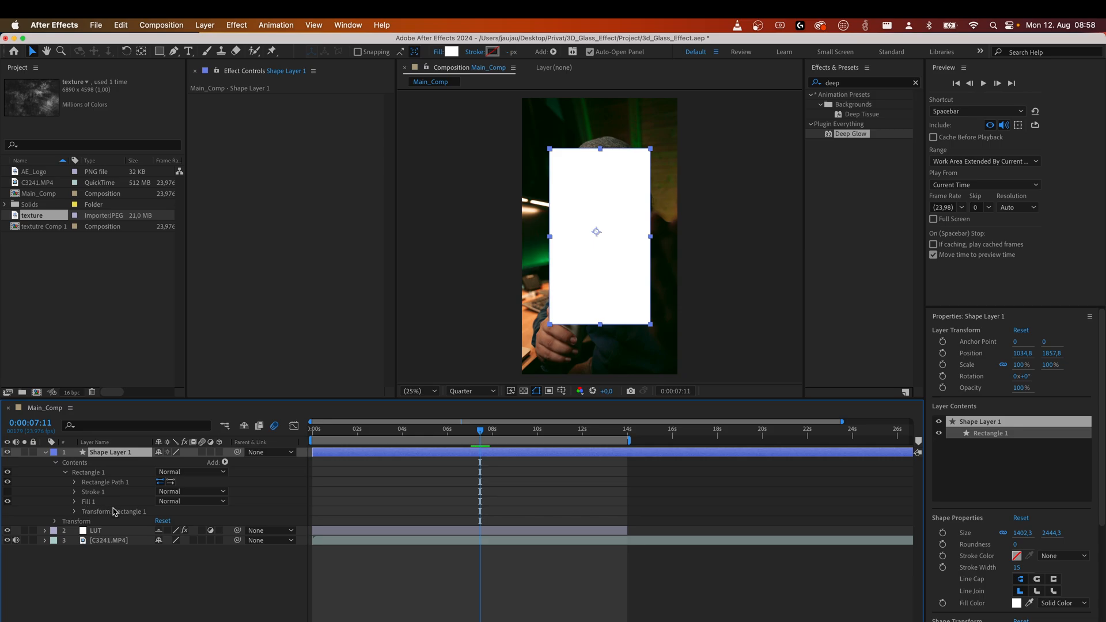
{"action": "left_click", "coordinate": [75, 482]}
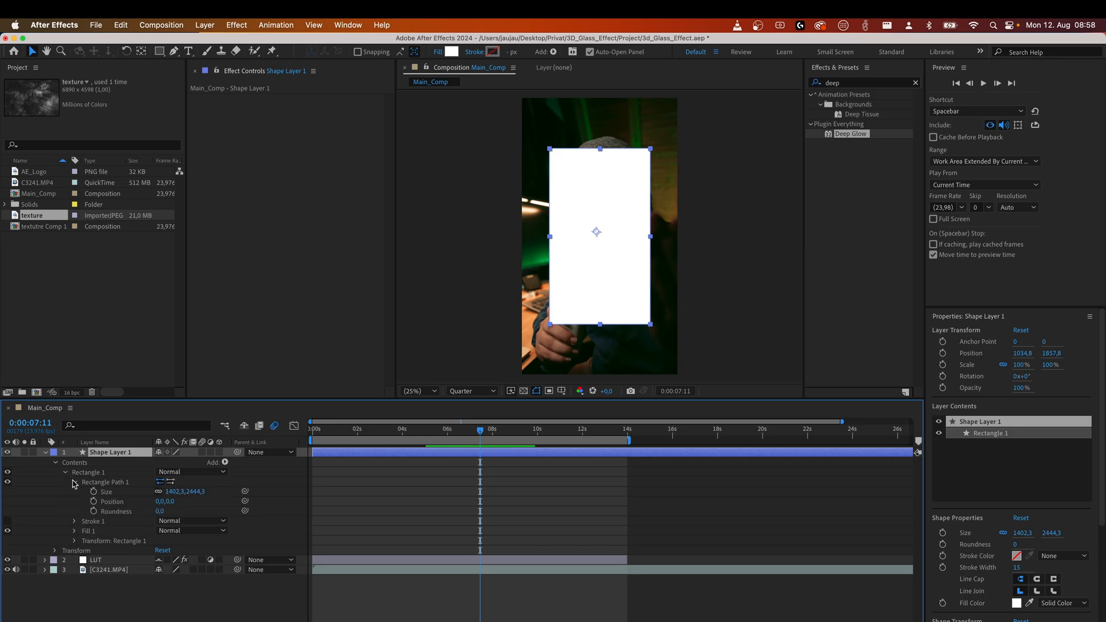
{"action": "left_click_drag", "start_coordinate": [162, 514], "coordinate": [259, 509]}
{"action": "left_click", "coordinate": [166, 512]}
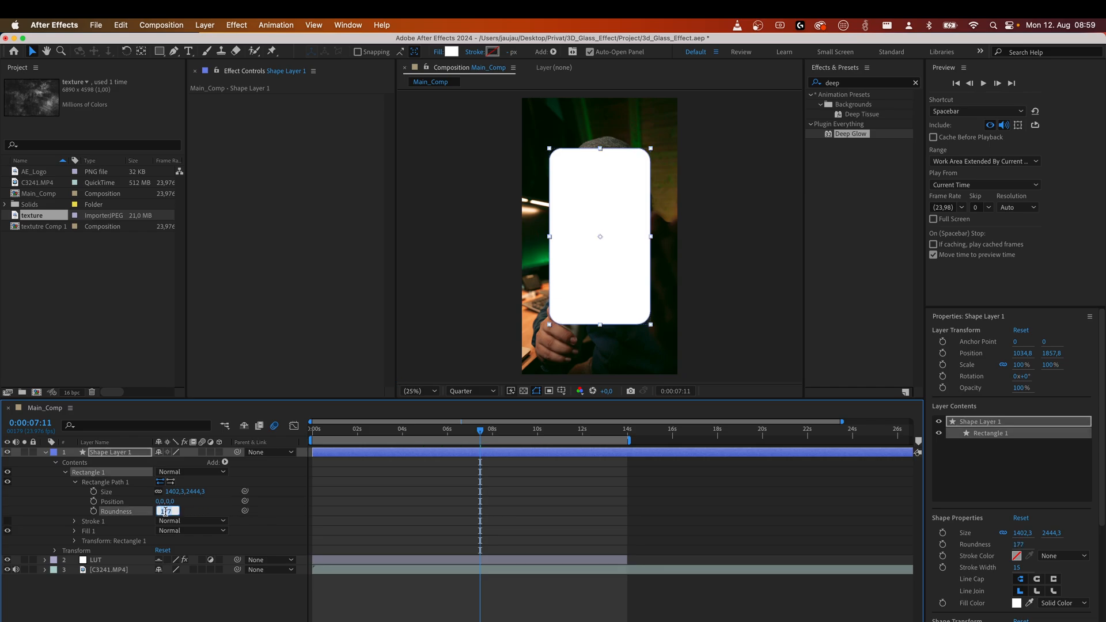
{"action": "type", "text": "180"}
{"action": "key", "text": "Return"}
{"action": "left_click", "coordinate": [104, 607]}
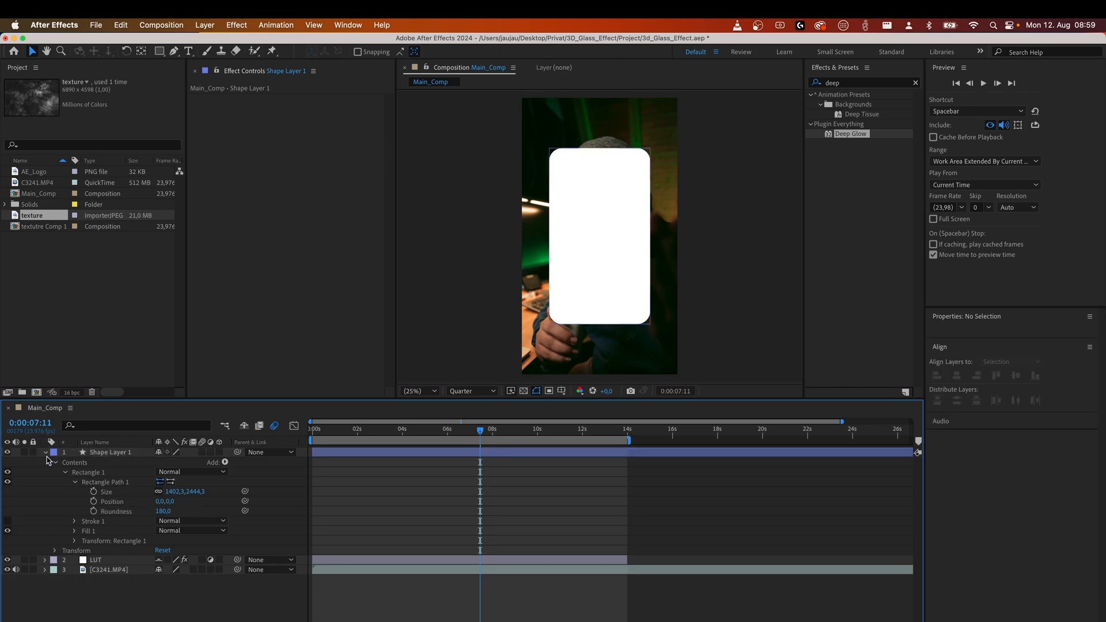
Search the effects for Fast Box Blur and apply it to the shape layer.
{"action": "left_click", "coordinate": [47, 454]}
{"action": "left_click", "coordinate": [104, 454]}
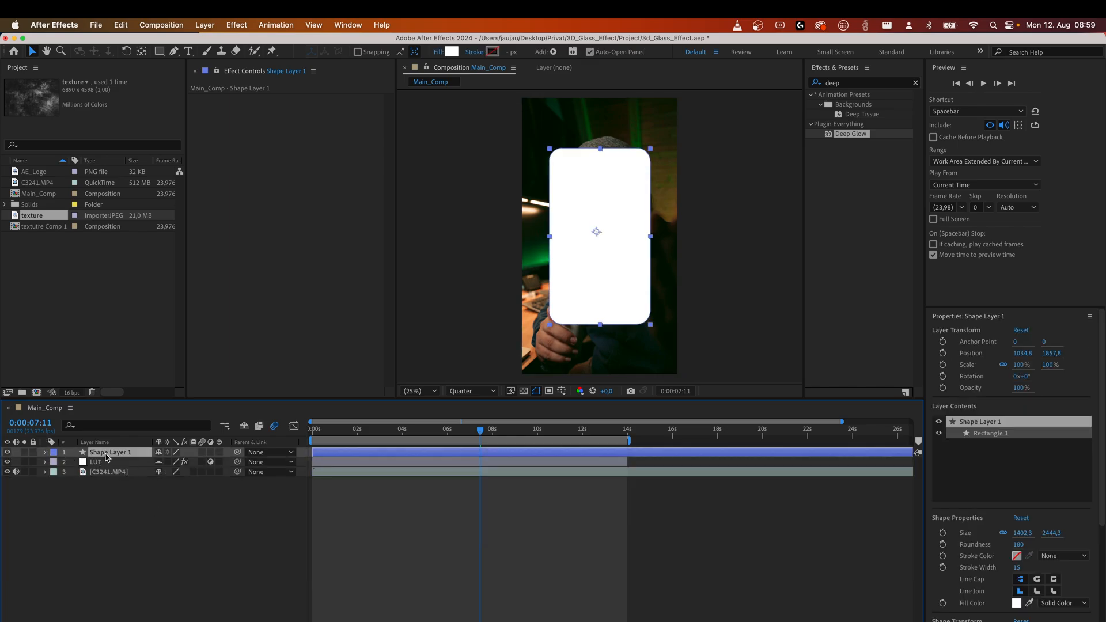
{"action": "left_click", "coordinate": [871, 84]}
{"action": "double_click", "coordinate": [870, 85]}
{"action": "type", "text": "fa"}
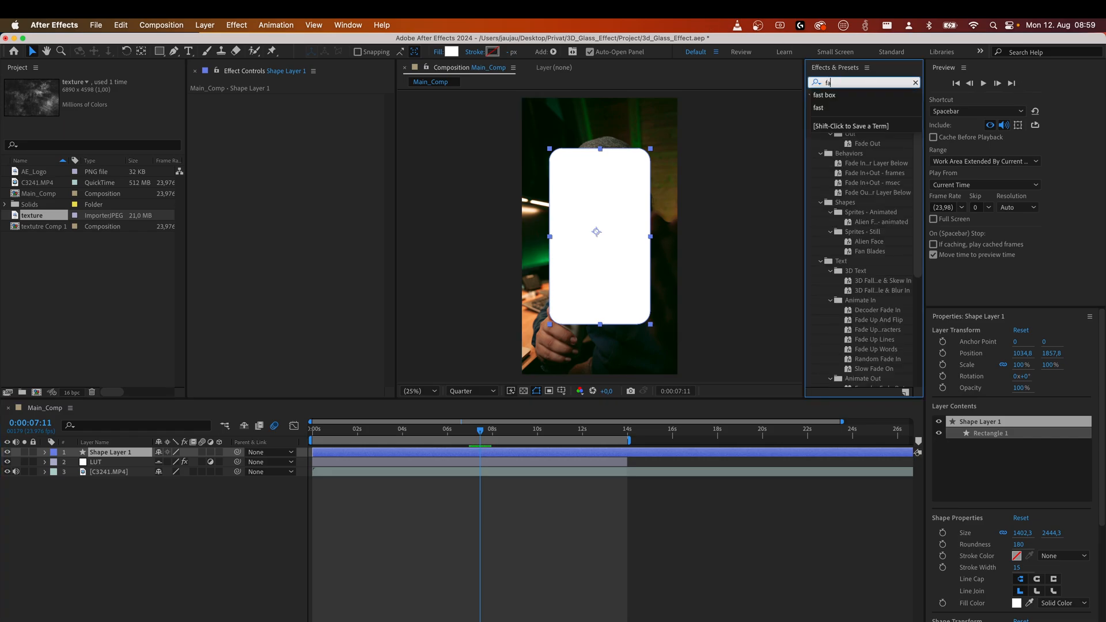
{"action": "type", "text": "st blur"}
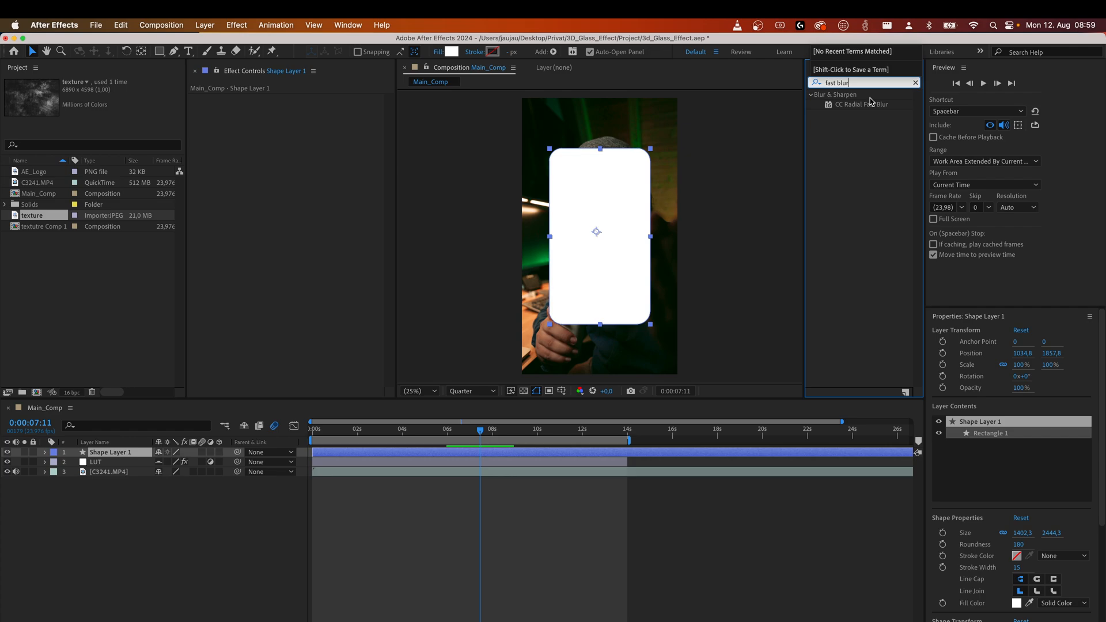
{"action": "key", "text": "BackSpace"}
{"action": "key", "text": "BackSpace"}
{"action": "key", "text": "BackSpace"}
{"action": "key", "text": "BackSpace"}
{"action": "key", "text": "BackSpace"}
{"action": "key", "text": "BackSpace"}
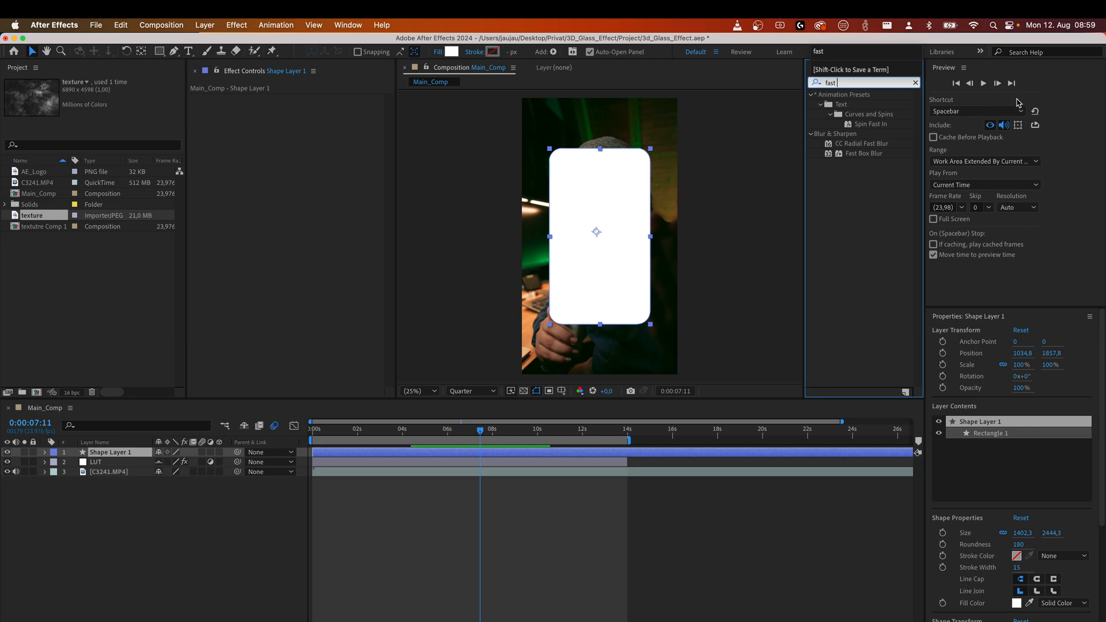
{"action": "left_click_drag", "start_coordinate": [864, 153], "coordinate": [588, 217]}
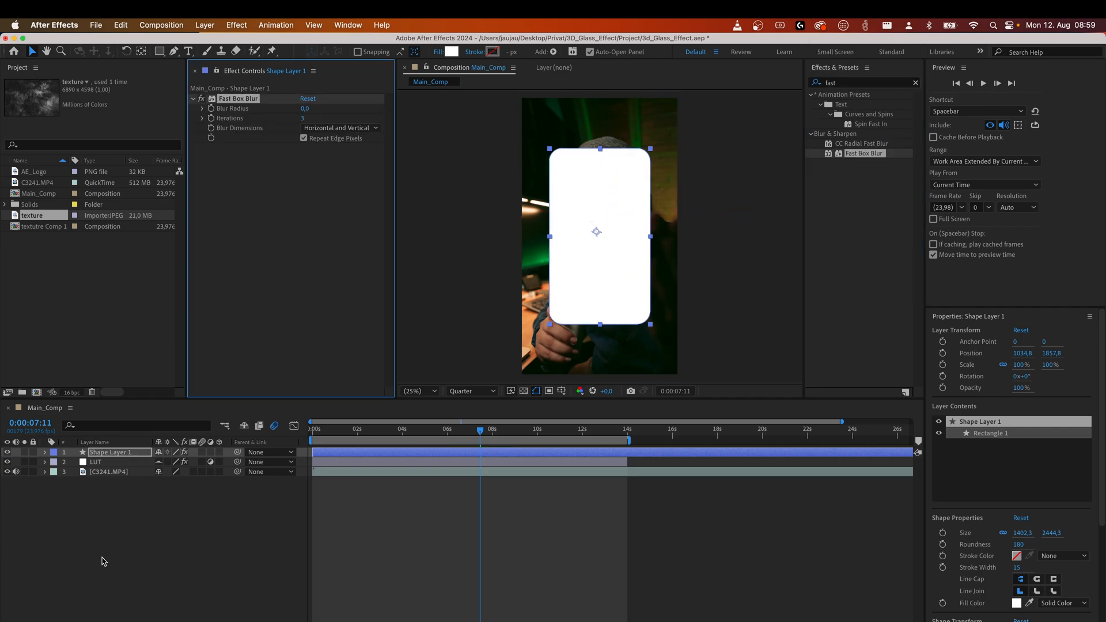
Turn the shape layer into an adjustment layer.
{"action": "left_click", "coordinate": [158, 489]}
{"action": "left_click", "coordinate": [124, 454]}
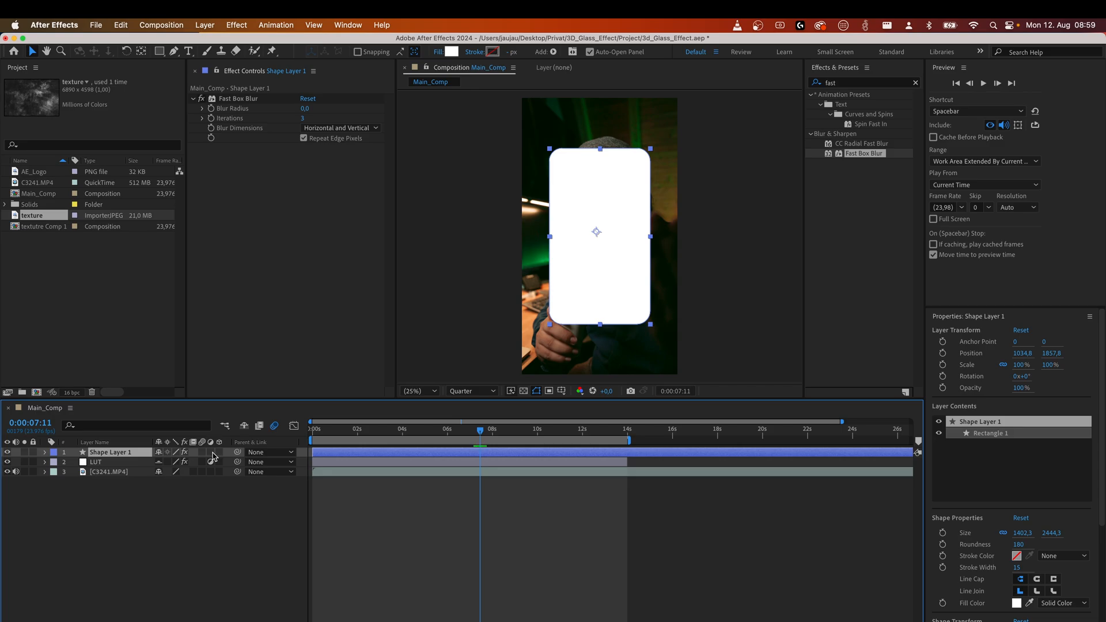
{"action": "left_click", "coordinate": [211, 453]}
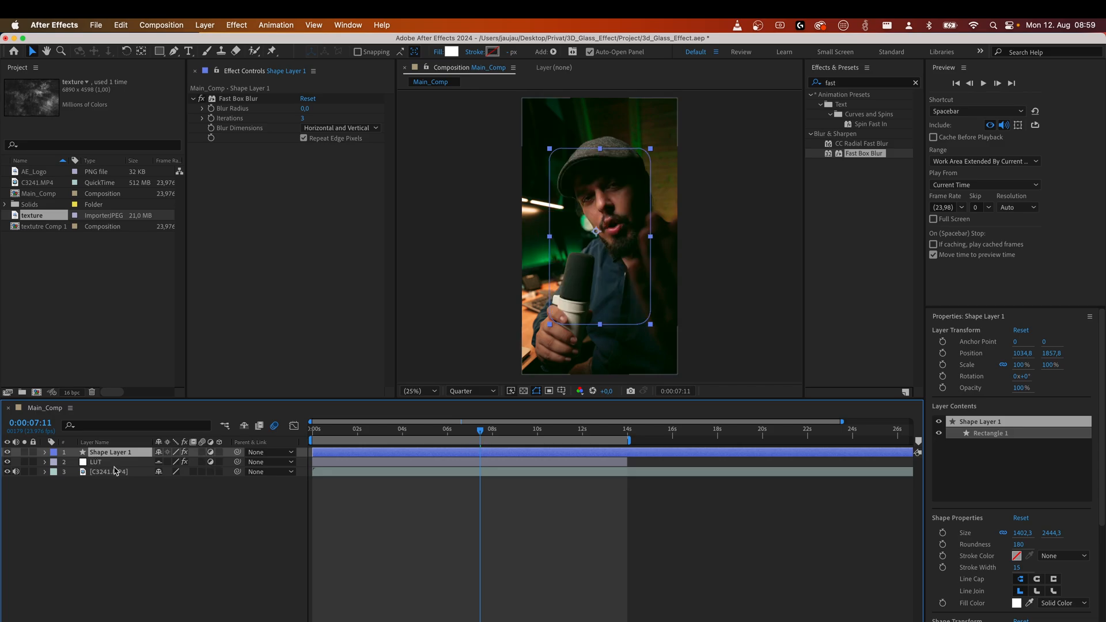
Set the Fast Box Blur radius to 80 and its iterations to 8.
{"action": "left_click_drag", "start_coordinate": [303, 108], "coordinate": [360, 109]}
{"action": "left_click", "coordinate": [304, 118]}
{"action": "type", "text": "8"}
{"action": "key", "text": "Return"}
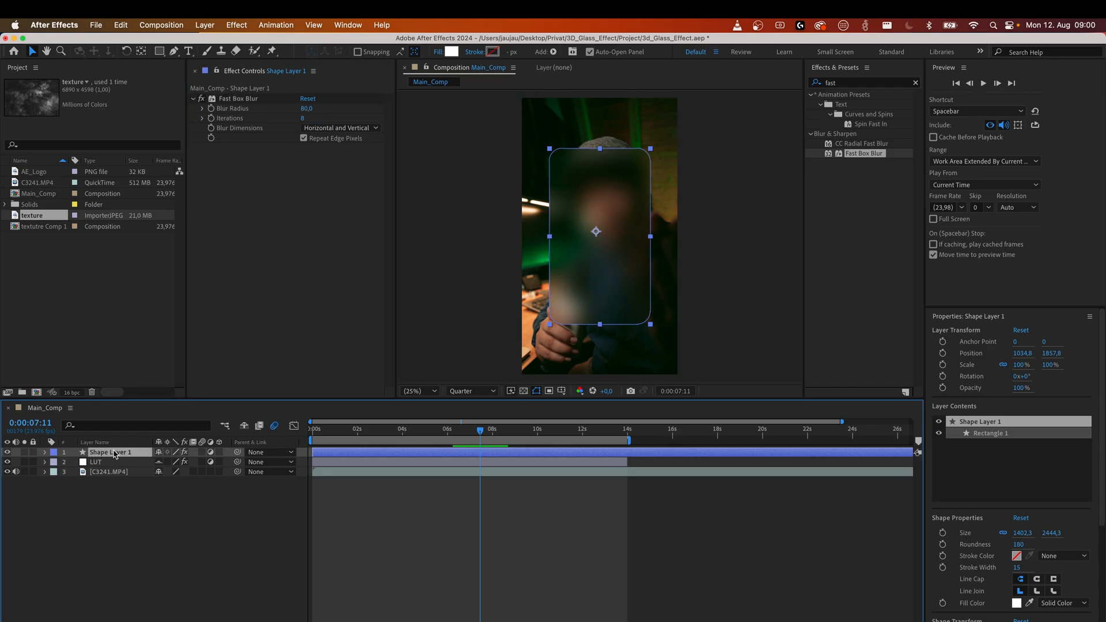
Inspect the blurred panel with the shape layer deselected and selected.
{"action": "left_click", "coordinate": [125, 521]}
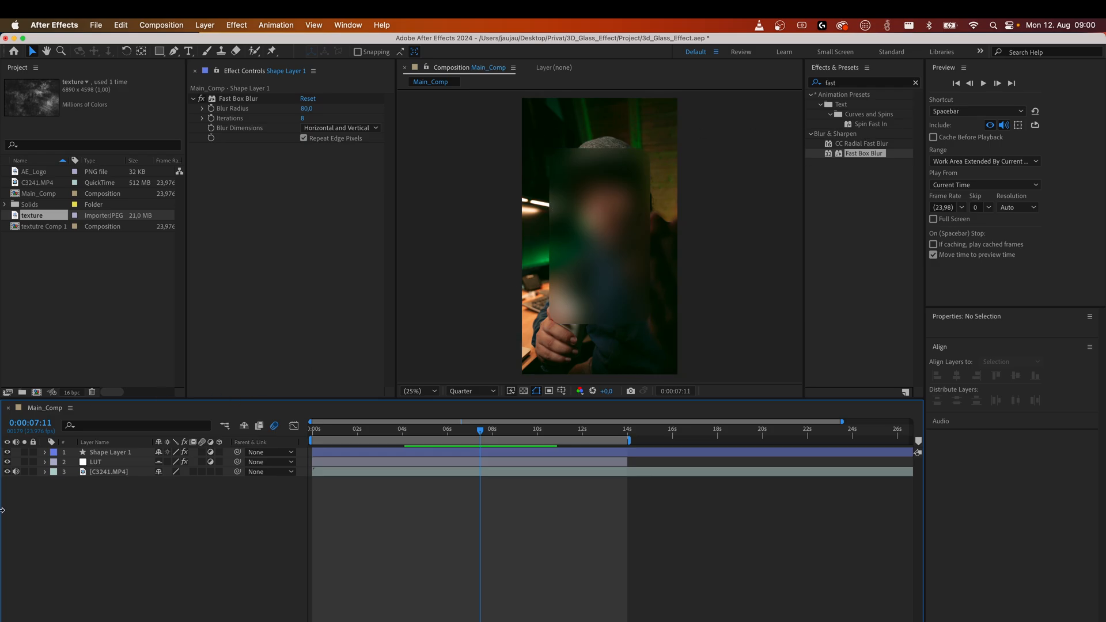
{"action": "left_click", "coordinate": [120, 454]}
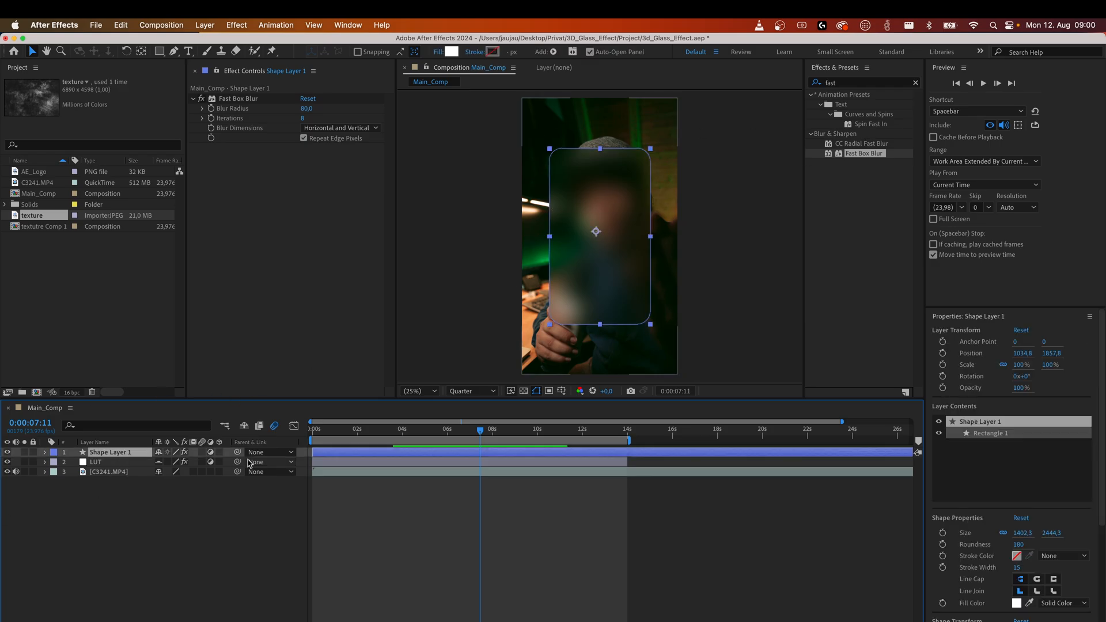
{"action": "left_click", "coordinate": [254, 521]}
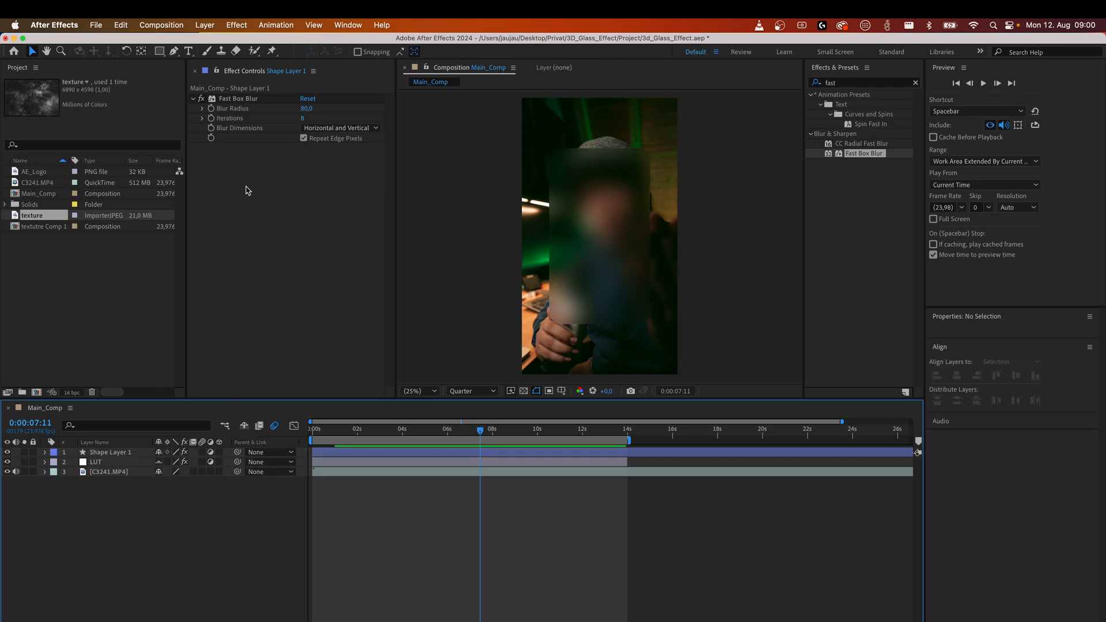
{"action": "left_click", "coordinate": [118, 453]}
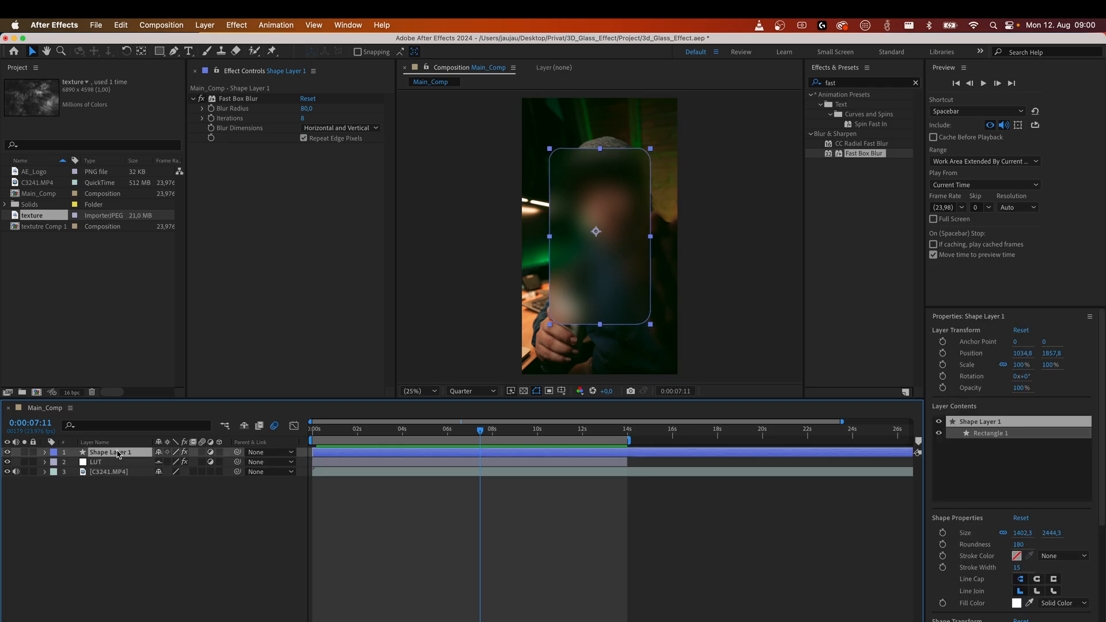
Add the texture image to the composition directly below the shape layer and scale it to 45%.
{"action": "left_click", "coordinate": [33, 207]}
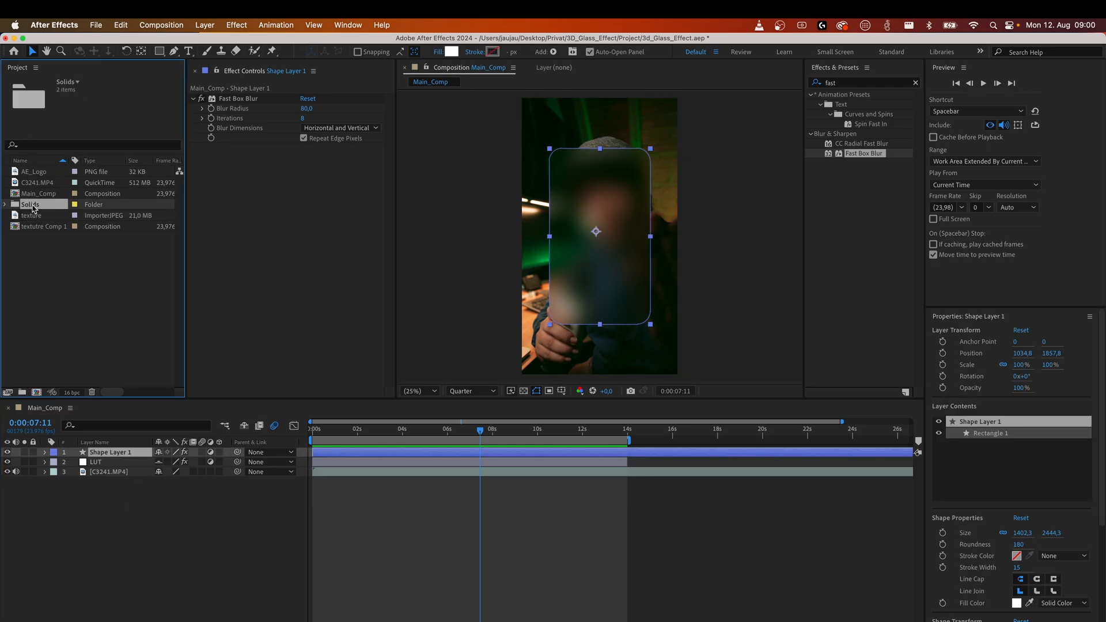
{"action": "left_click_drag", "start_coordinate": [35, 215], "coordinate": [124, 457]}
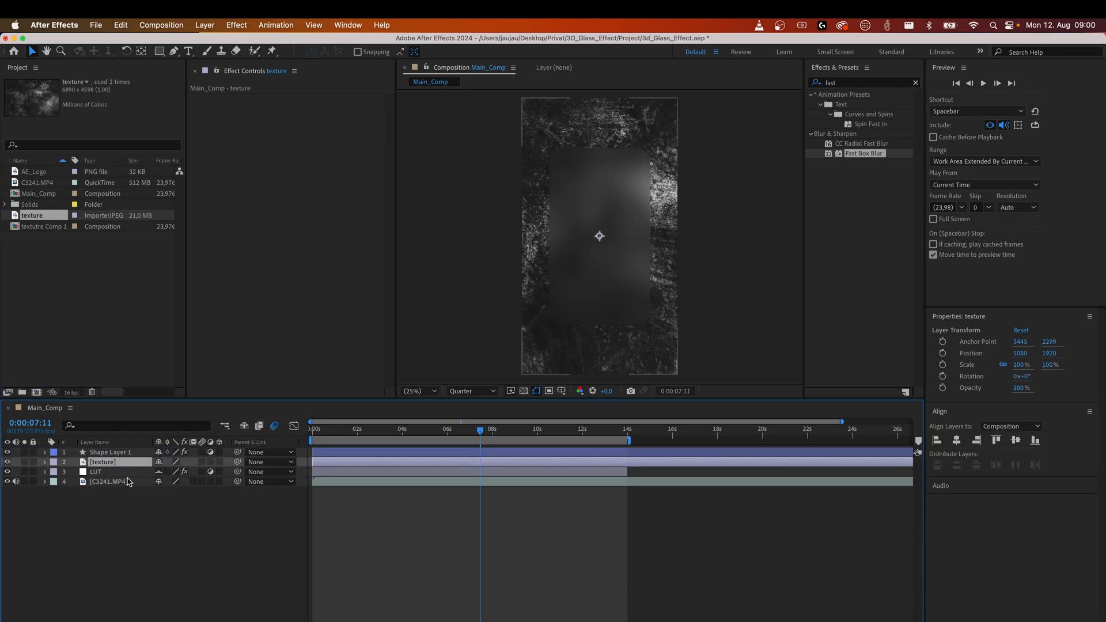
{"action": "key", "text": "s"}
{"action": "left_click", "coordinate": [173, 472]}
{"action": "type", "text": "50"}
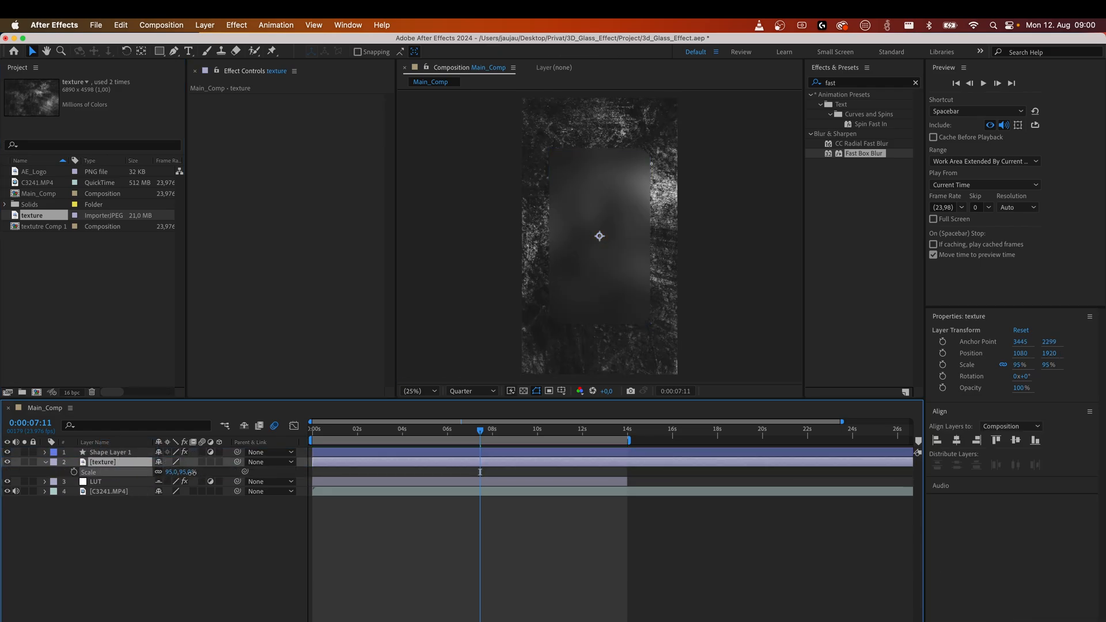
{"action": "key", "text": "Return"}
{"action": "left_click_drag", "start_coordinate": [165, 471], "coordinate": [162, 471]}
Rotate the texture layer by 90 degrees.
{"action": "key", "text": "r"}
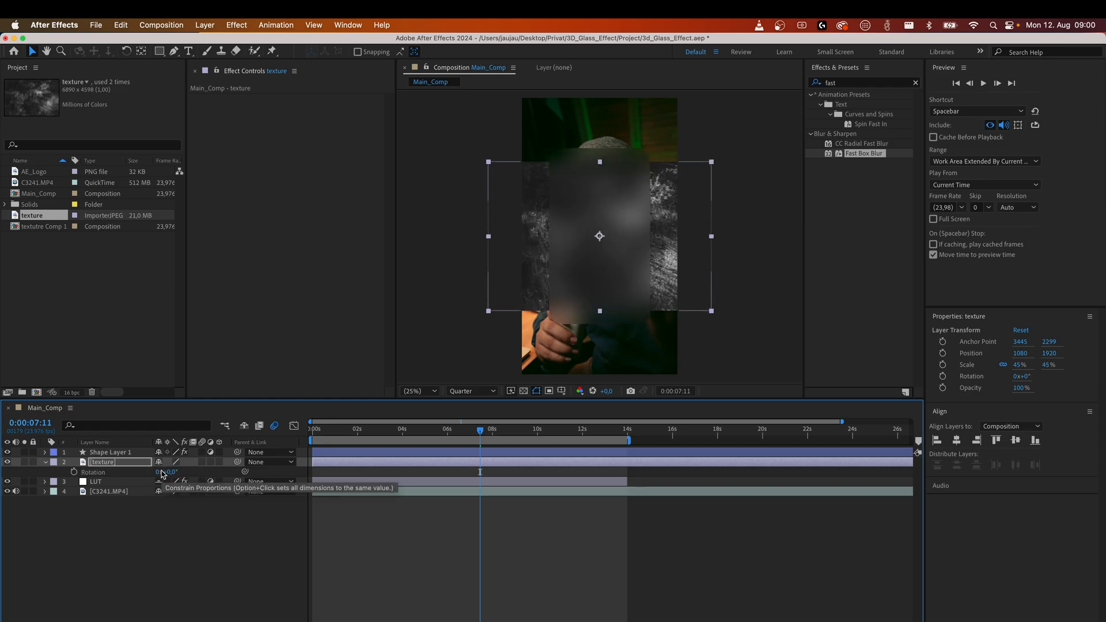
{"action": "left_click", "coordinate": [170, 471]}
{"action": "type", "text": "9"}
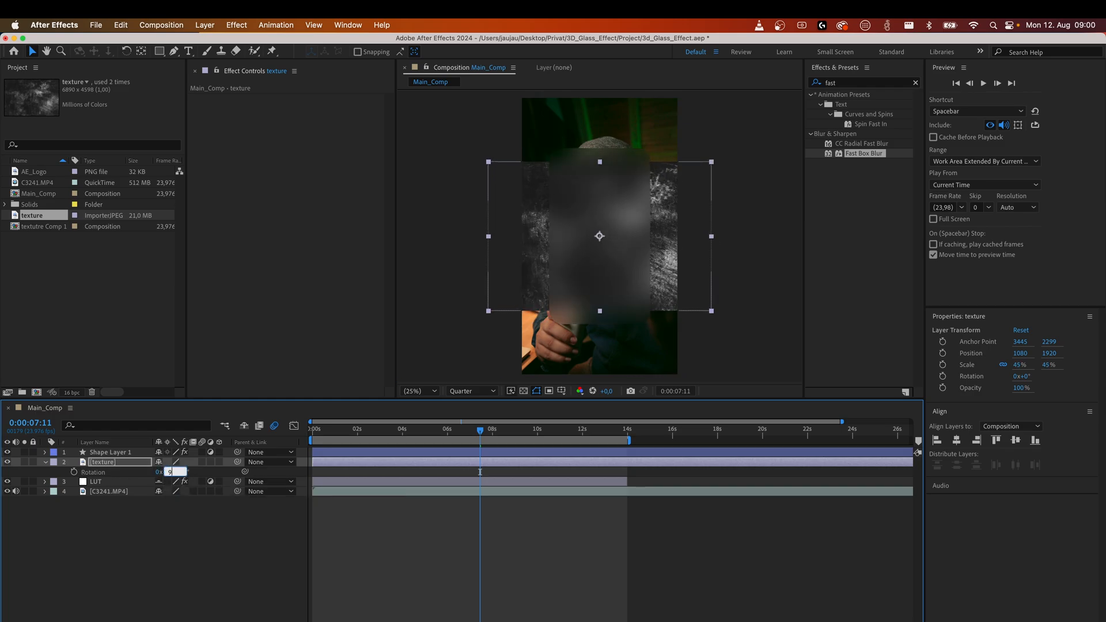
{"action": "type", "text": "0"}
{"action": "key", "text": "Return"}
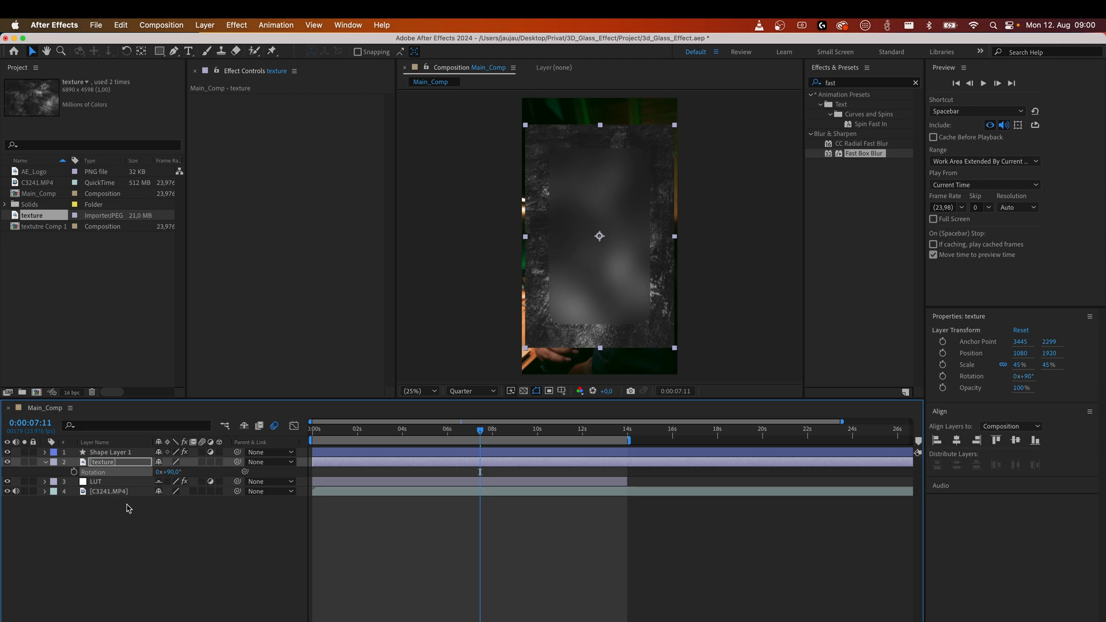
Set the texture layer's scale to 40%.
{"action": "key", "text": "s"}
{"action": "left_click", "coordinate": [170, 471]}
{"action": "type", "text": "31"}
{"action": "key", "text": "Return"}
{"action": "left_click_drag", "start_coordinate": [177, 473], "coordinate": [181, 472]}
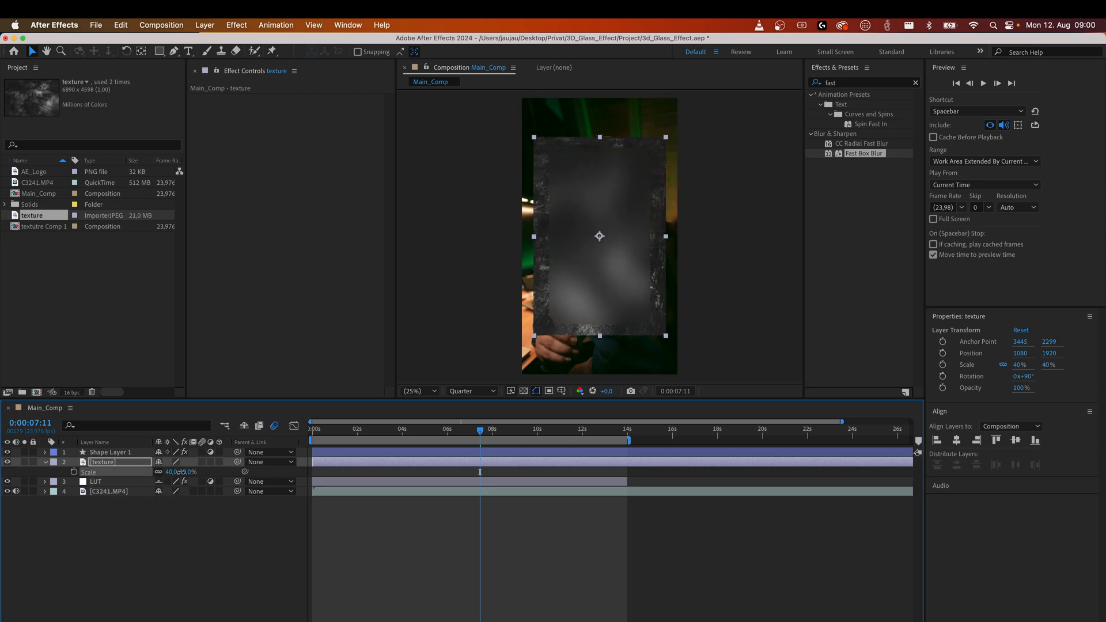
Pre-compose the texture layer into a new composition named texture Comp 1.
{"action": "left_click", "coordinate": [185, 548]}
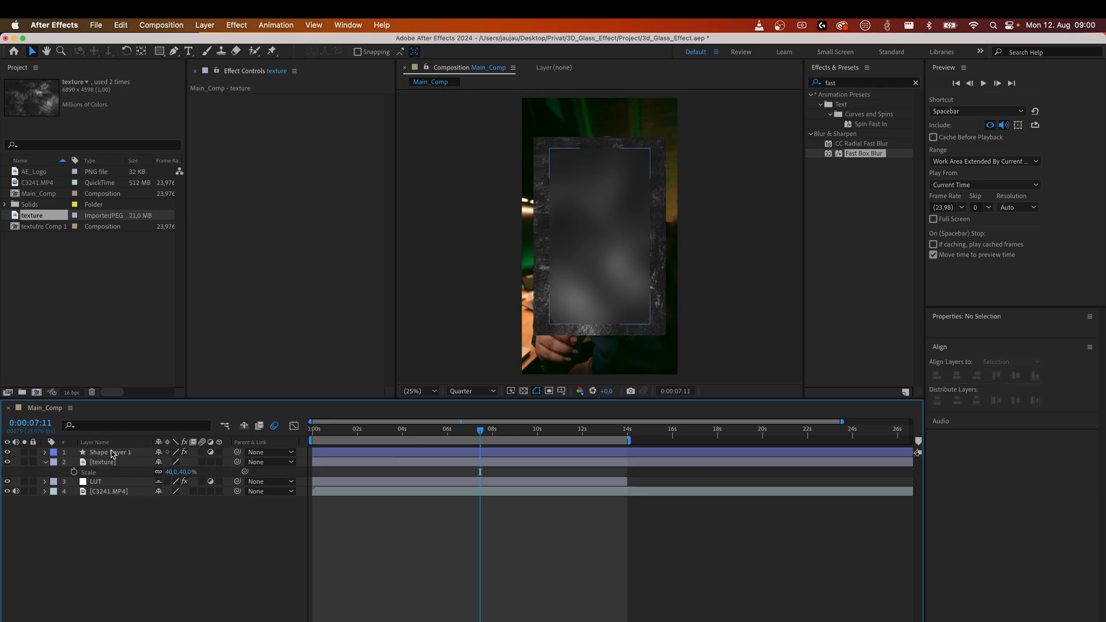
{"action": "left_click", "coordinate": [112, 453]}
{"action": "left_click", "coordinate": [113, 463]}
{"action": "right_click", "coordinate": [109, 465]}
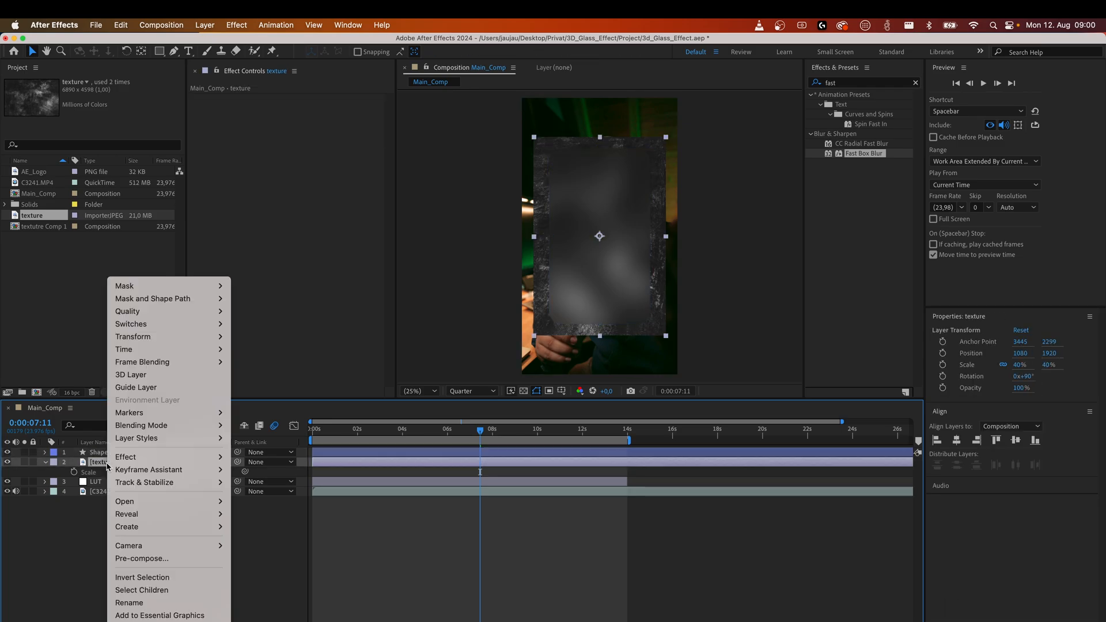
{"action": "left_click", "coordinate": [163, 558]}
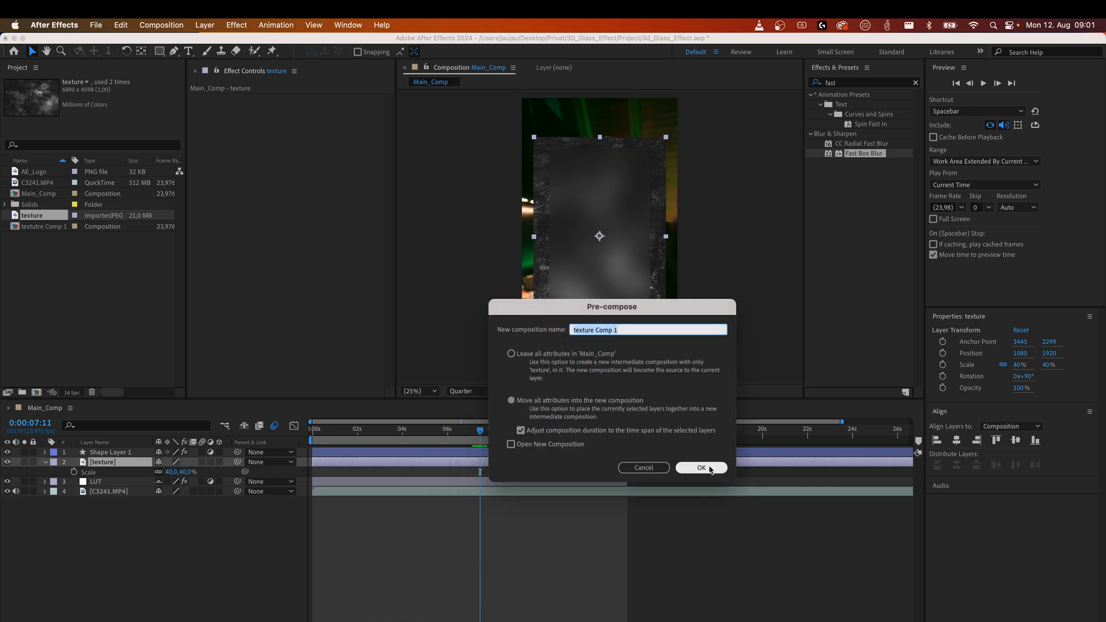
{"action": "left_click", "coordinate": [700, 467]}
{"action": "left_click", "coordinate": [88, 558]}
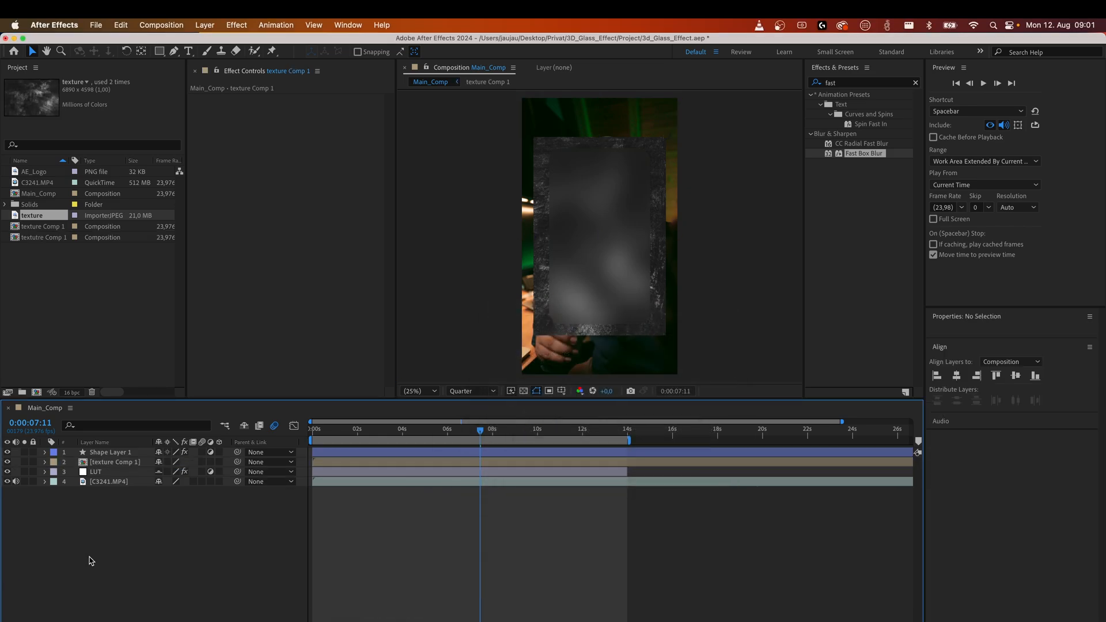
Hide the texture Comp 1 layer and rename the shape layer to Glasss.
{"action": "left_click", "coordinate": [98, 461]}
{"action": "left_click", "coordinate": [7, 462]}
{"action": "left_click", "coordinate": [96, 453]}
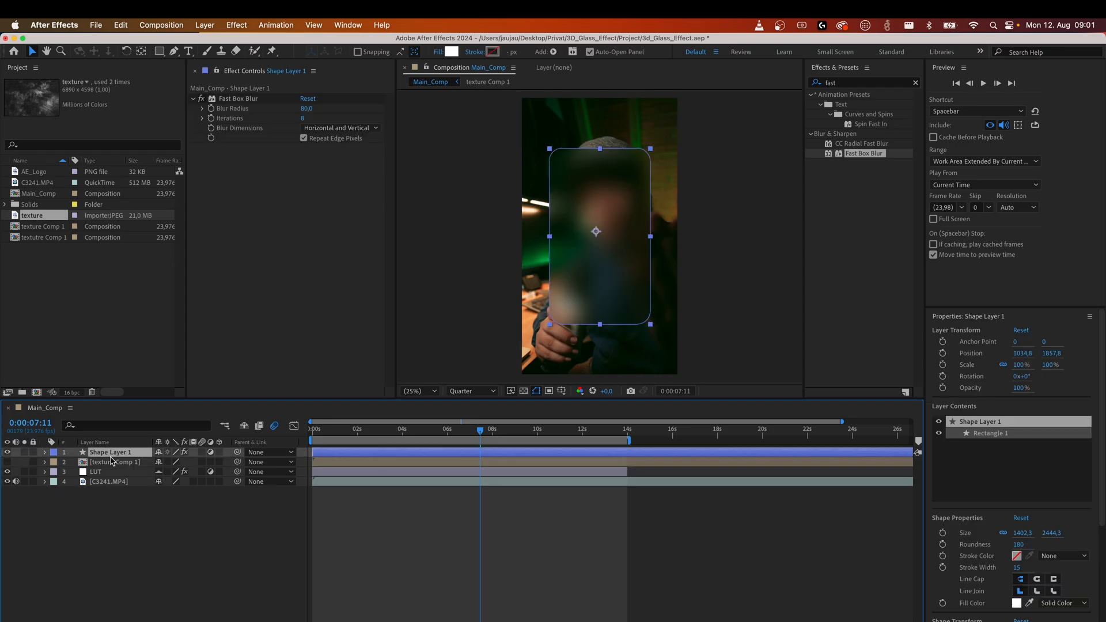
{"action": "right_click", "coordinate": [110, 456]}
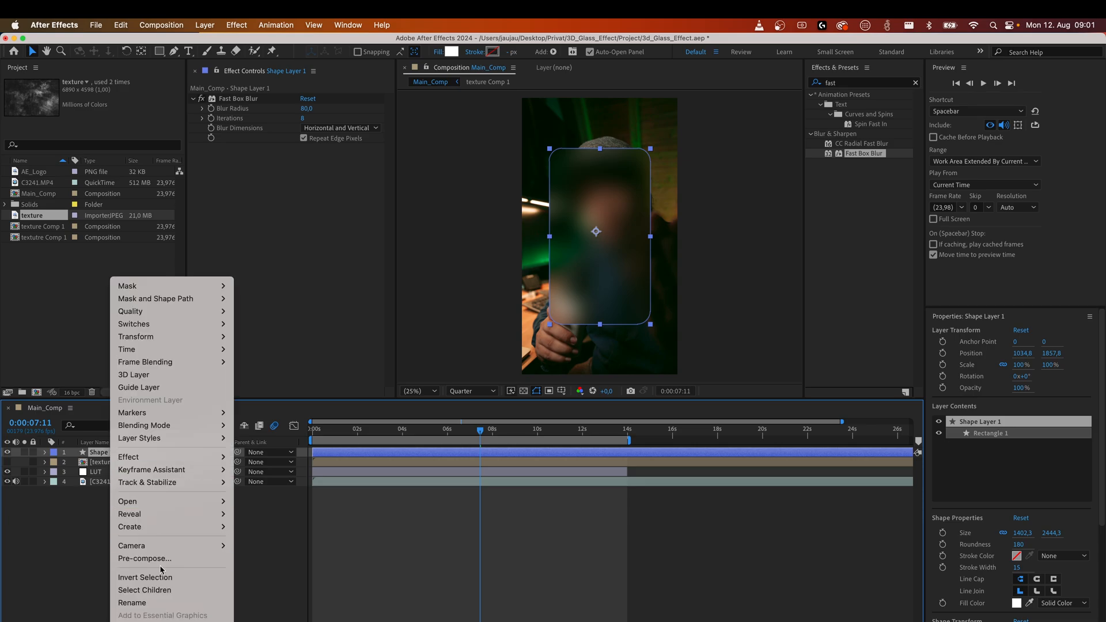
{"action": "left_click", "coordinate": [147, 605]}
{"action": "type", "text": "Glasss"}
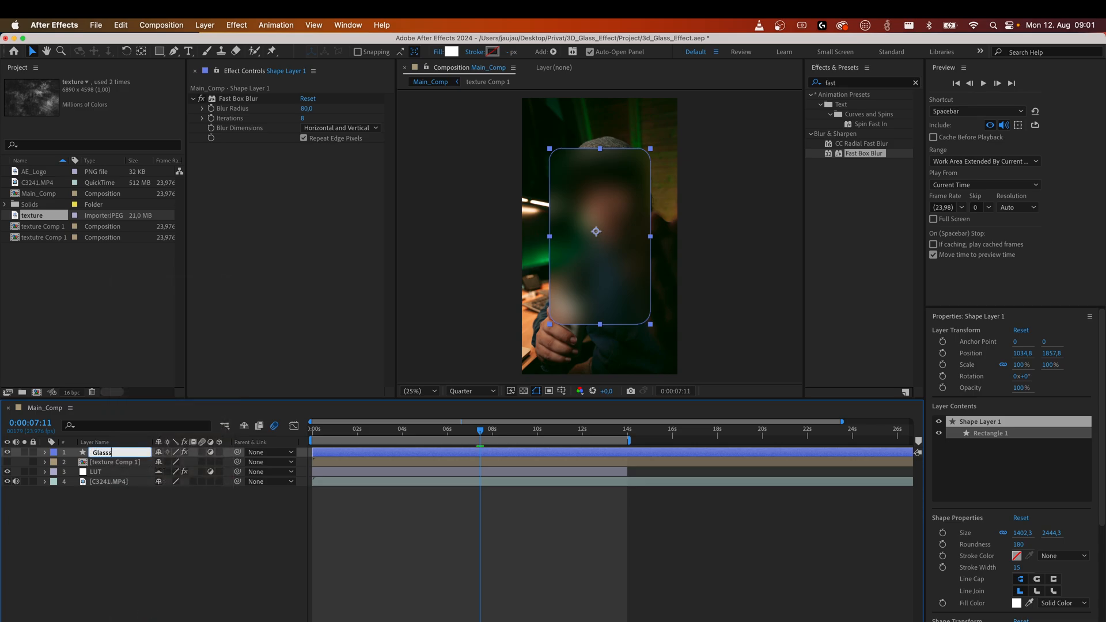
{"action": "key", "text": "Return"}
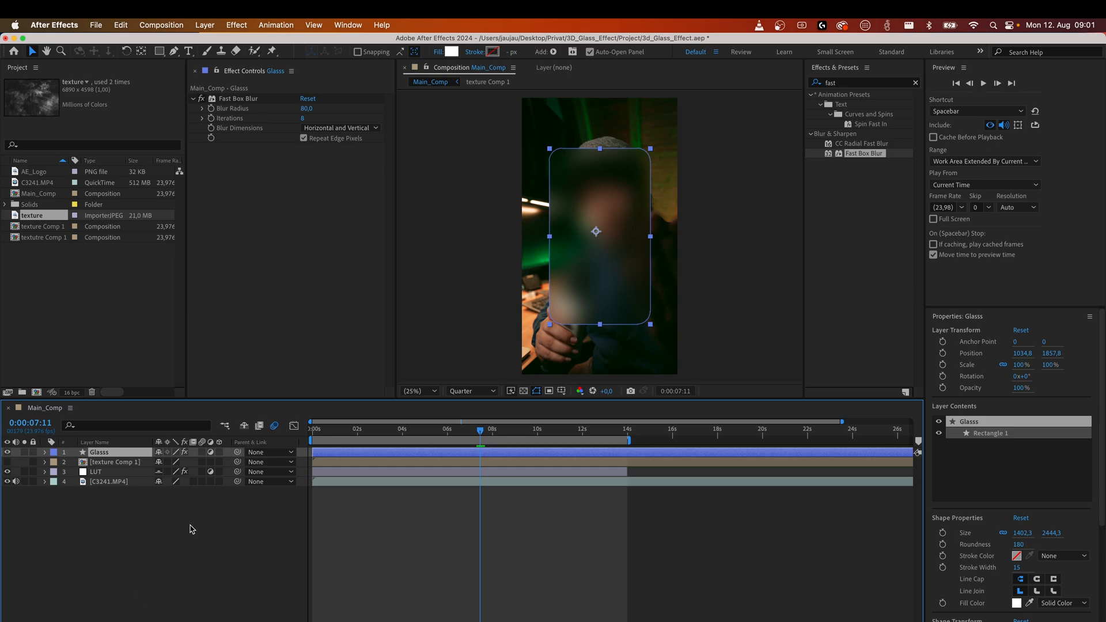
Apply the Compound Blur effect to the Glasss layer.
{"action": "left_click", "coordinate": [163, 495]}
{"action": "left_click", "coordinate": [98, 452]}
{"action": "left_click", "coordinate": [916, 84]}
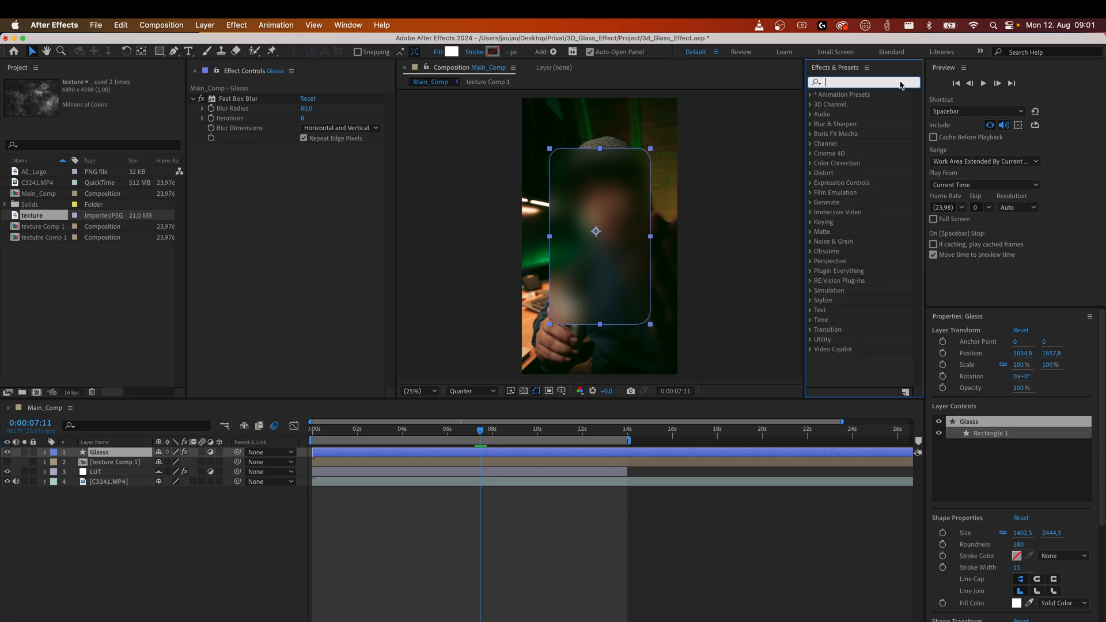
{"action": "type", "text": "com"}
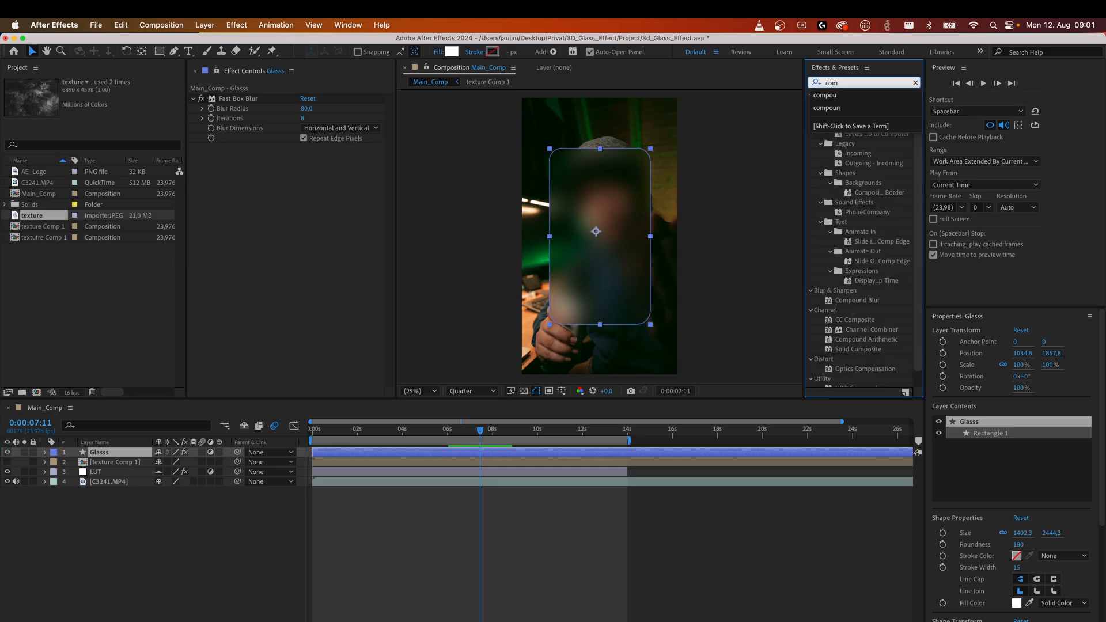
{"action": "type", "text": "pound"}
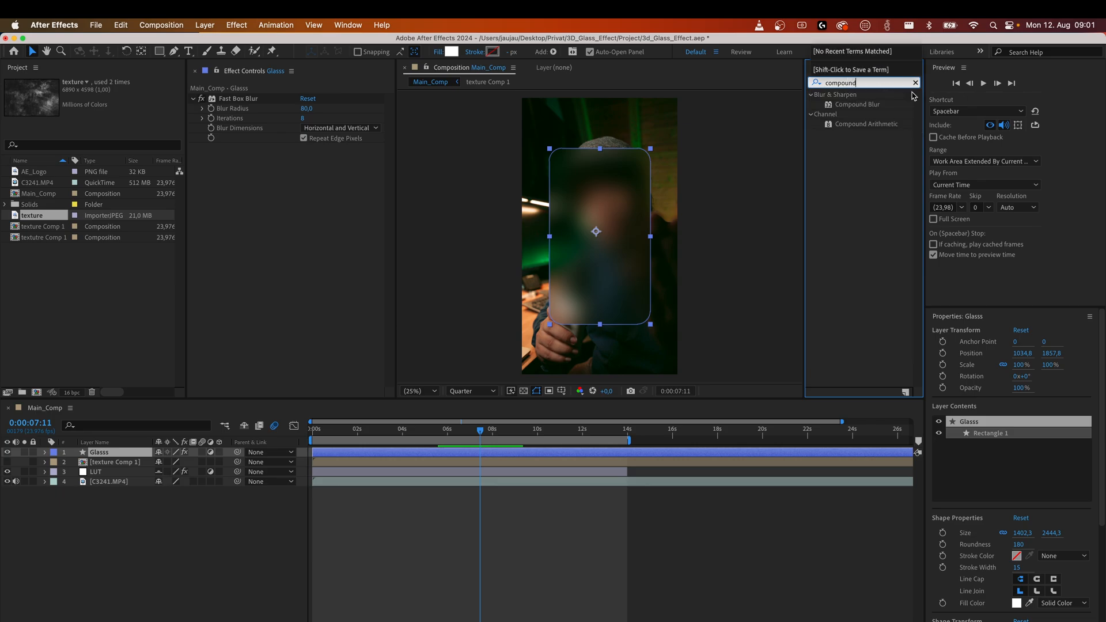
{"action": "left_click_drag", "start_coordinate": [857, 108], "coordinate": [112, 461]}
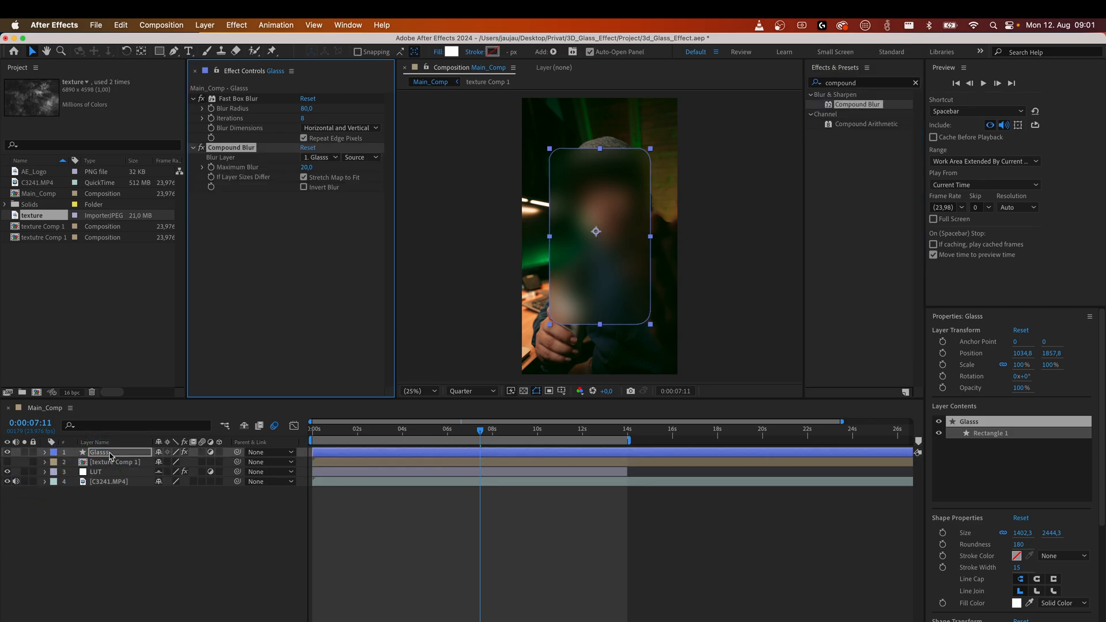
Set Compound Blur's blur layer to texture Comp 1, Maximum Blur to 150, and enable Invert Blur.
{"action": "left_click", "coordinate": [109, 527]}
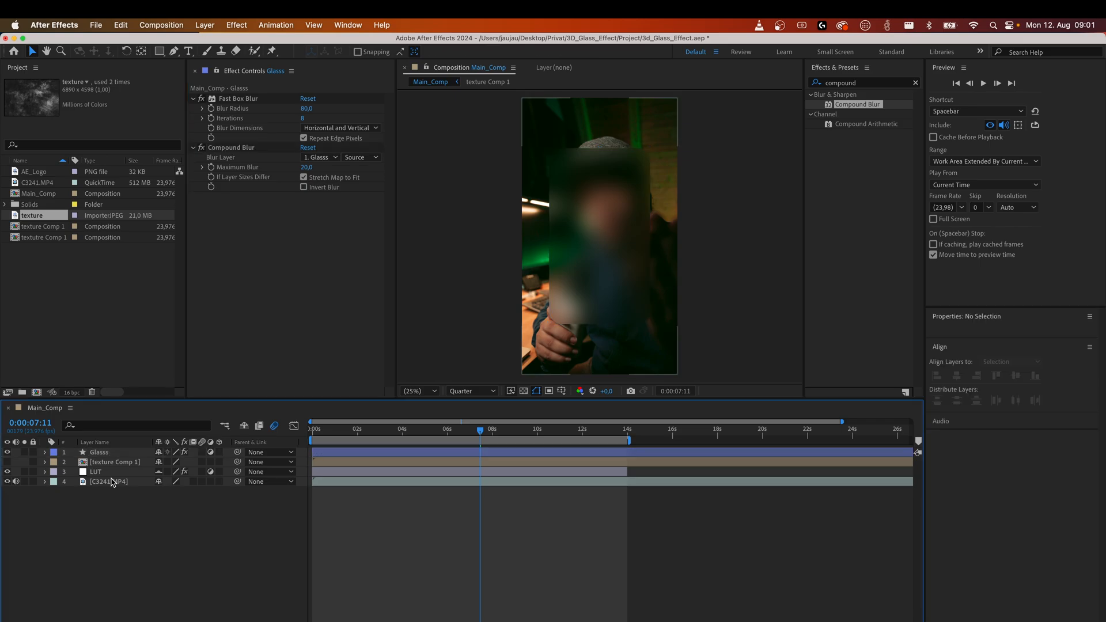
{"action": "left_click", "coordinate": [109, 453]}
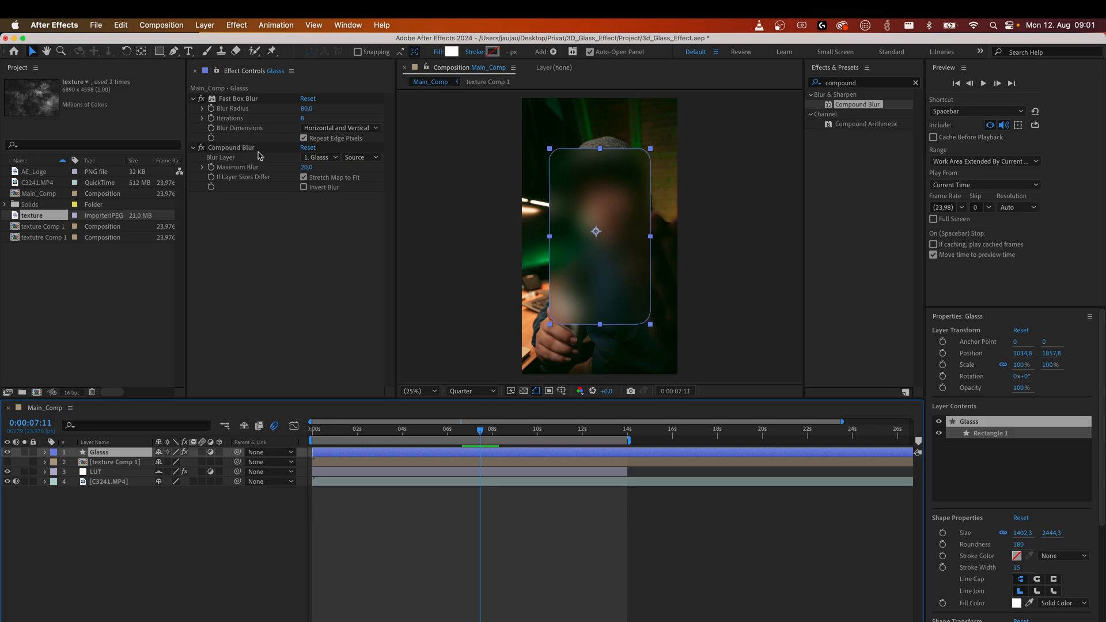
{"action": "left_click", "coordinate": [318, 158]}
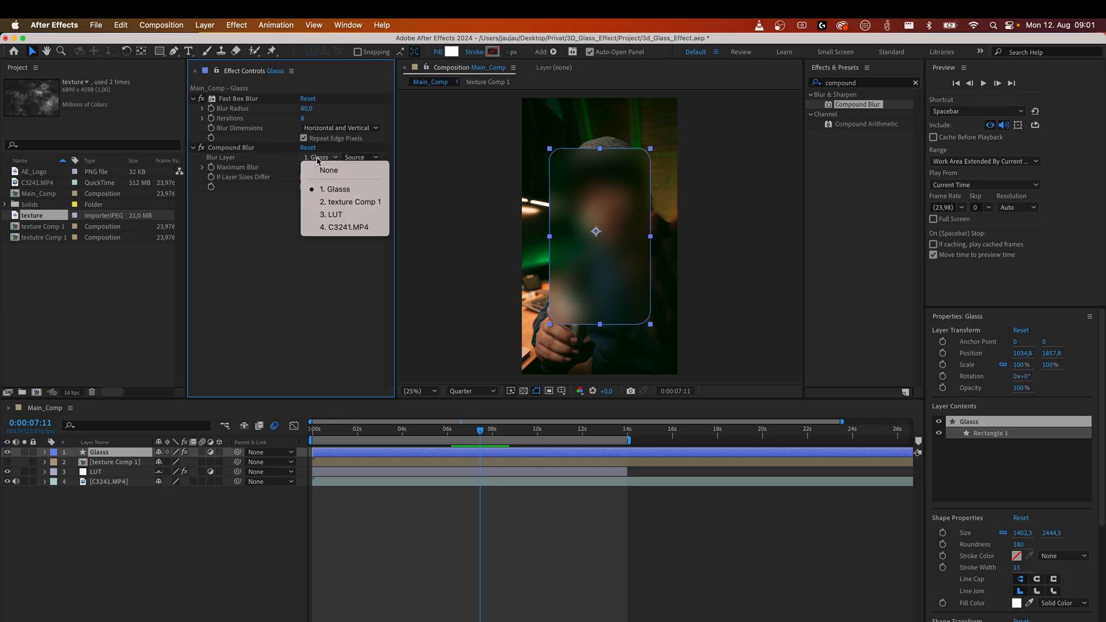
{"action": "left_click", "coordinate": [343, 203]}
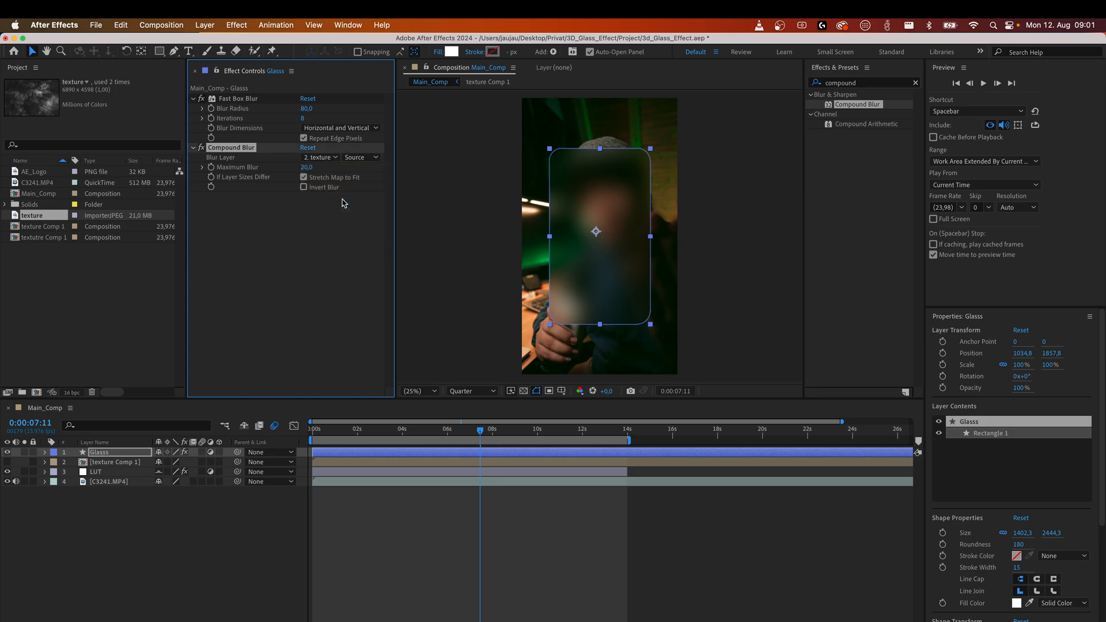
{"action": "left_click_drag", "start_coordinate": [306, 172], "coordinate": [382, 171]}
{"action": "left_click", "coordinate": [303, 188]}
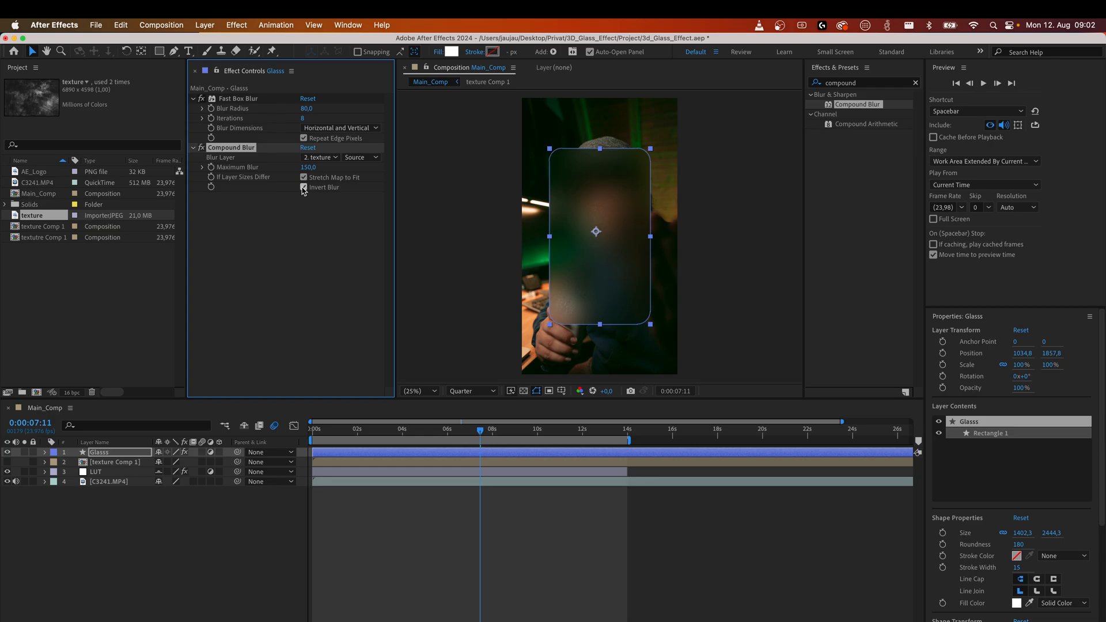
Open the texture Comp 1 precomp and apply Brightness & Contrast to its texture layer.
{"action": "left_click", "coordinate": [234, 548]}
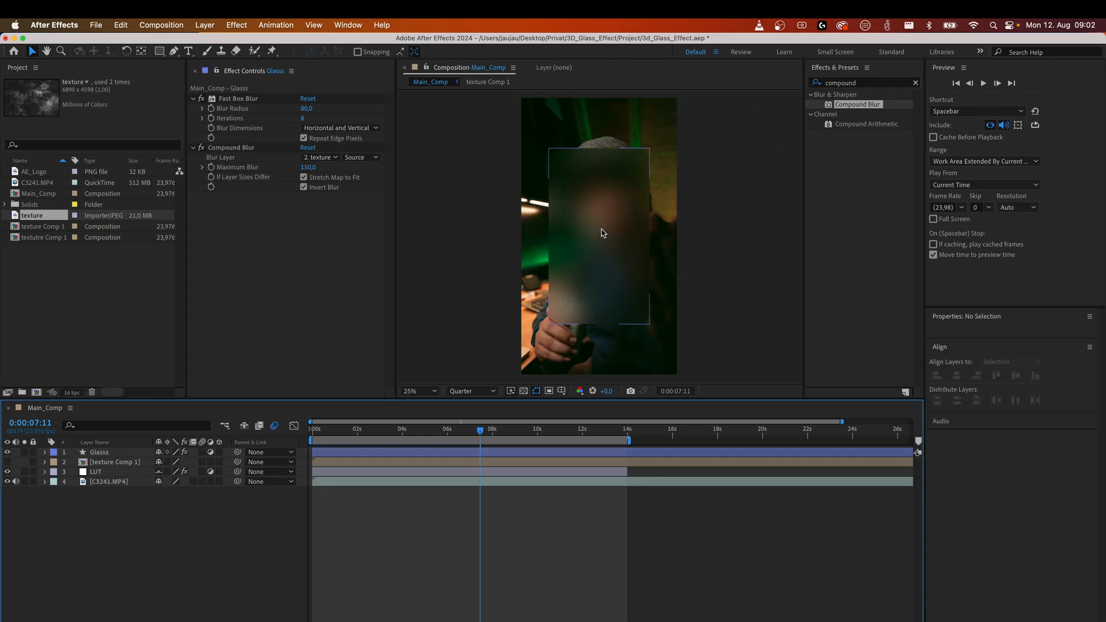
{"action": "scroll", "coordinate": [601, 234], "scroll_direction": "up", "scroll_amount": 2}
{"action": "scroll", "coordinate": [587, 254], "scroll_direction": "down", "scroll_amount": 2}
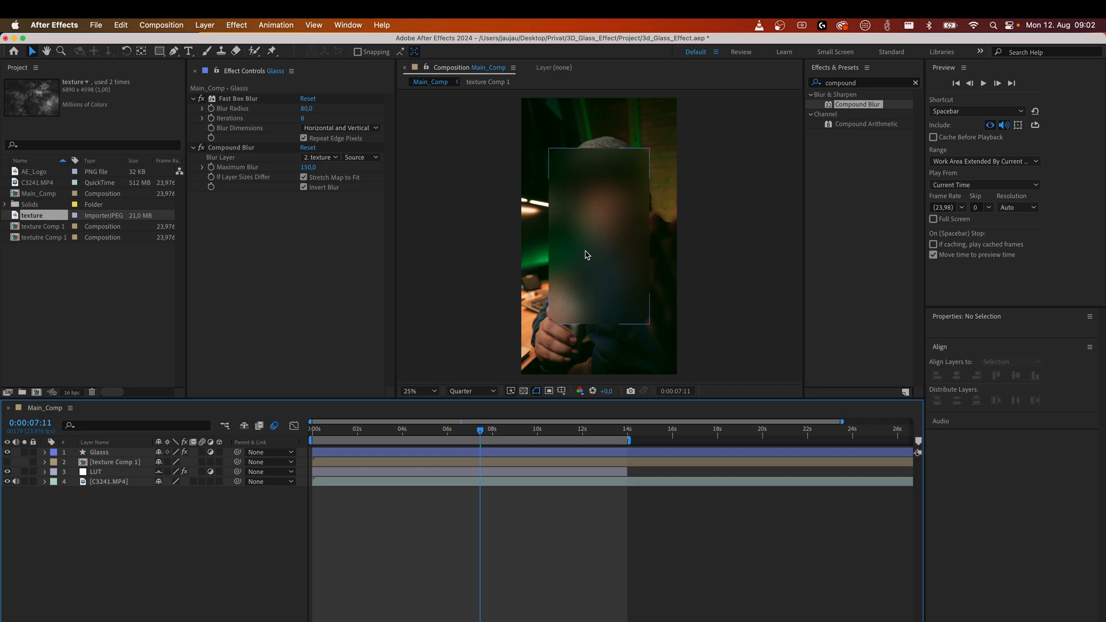
{"action": "left_click", "coordinate": [105, 465]}
{"action": "double_click", "coordinate": [104, 464]}
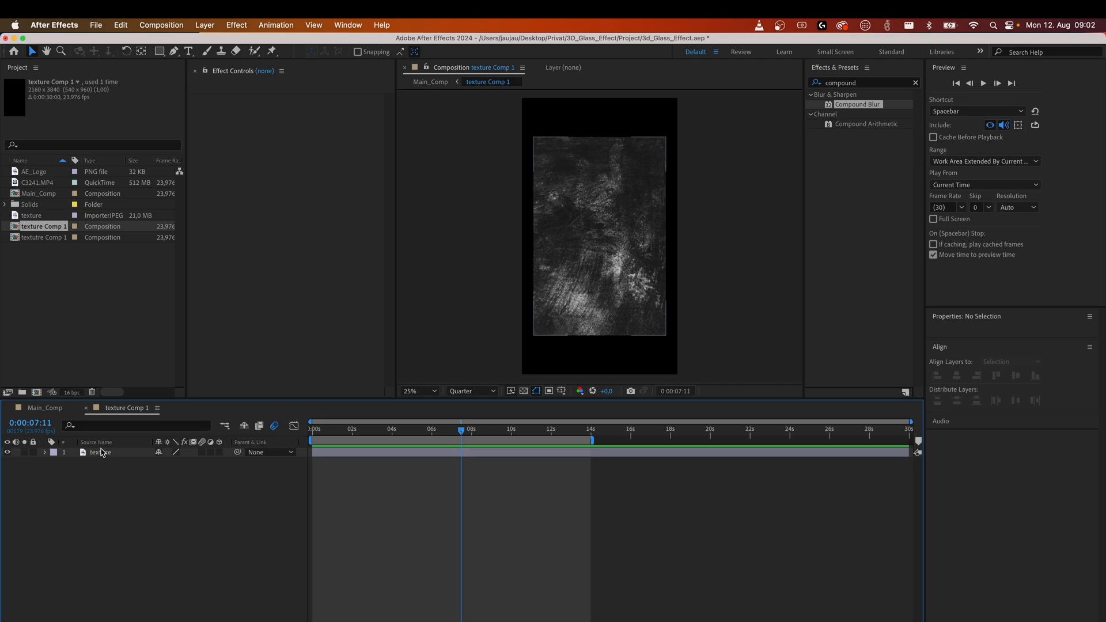
{"action": "left_click", "coordinate": [877, 86]}
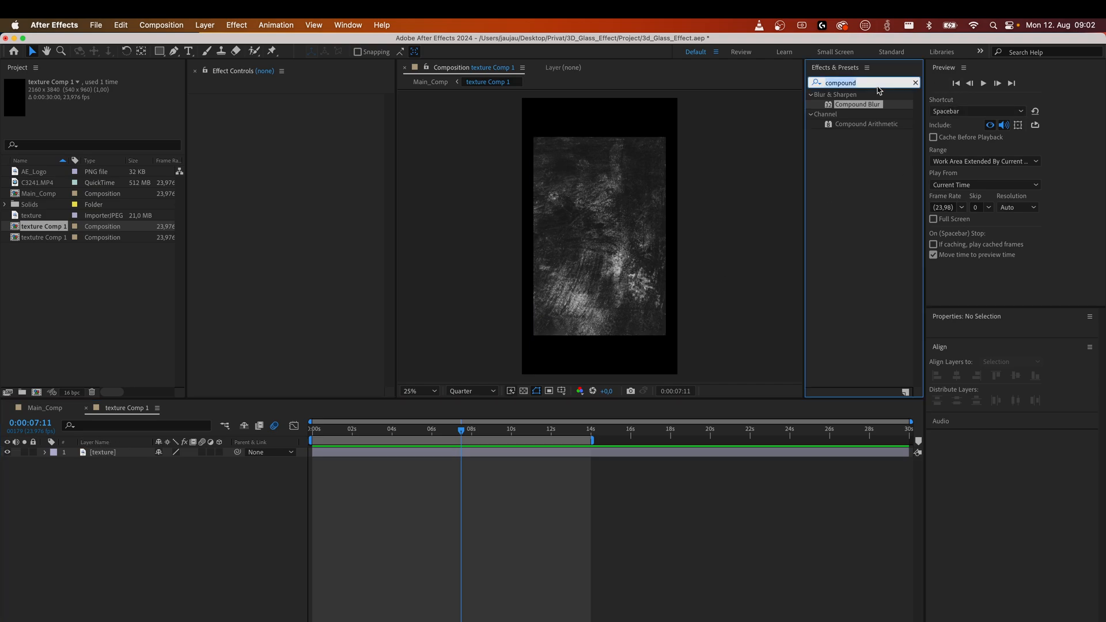
{"action": "type", "text": "bright"}
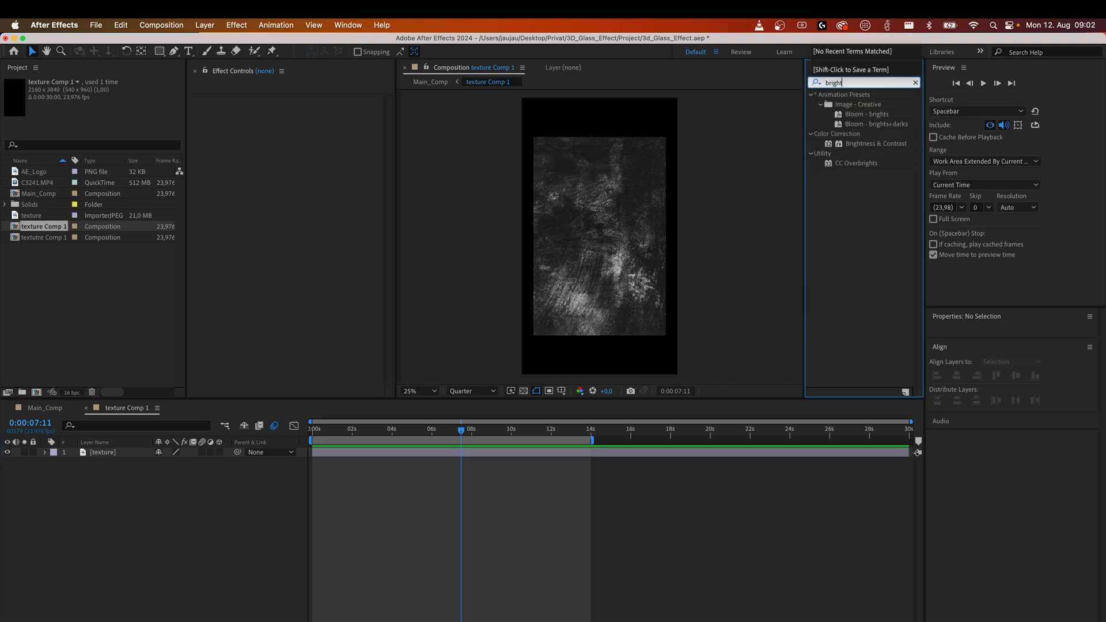
{"action": "left_click_drag", "start_coordinate": [883, 148], "coordinate": [570, 212]}
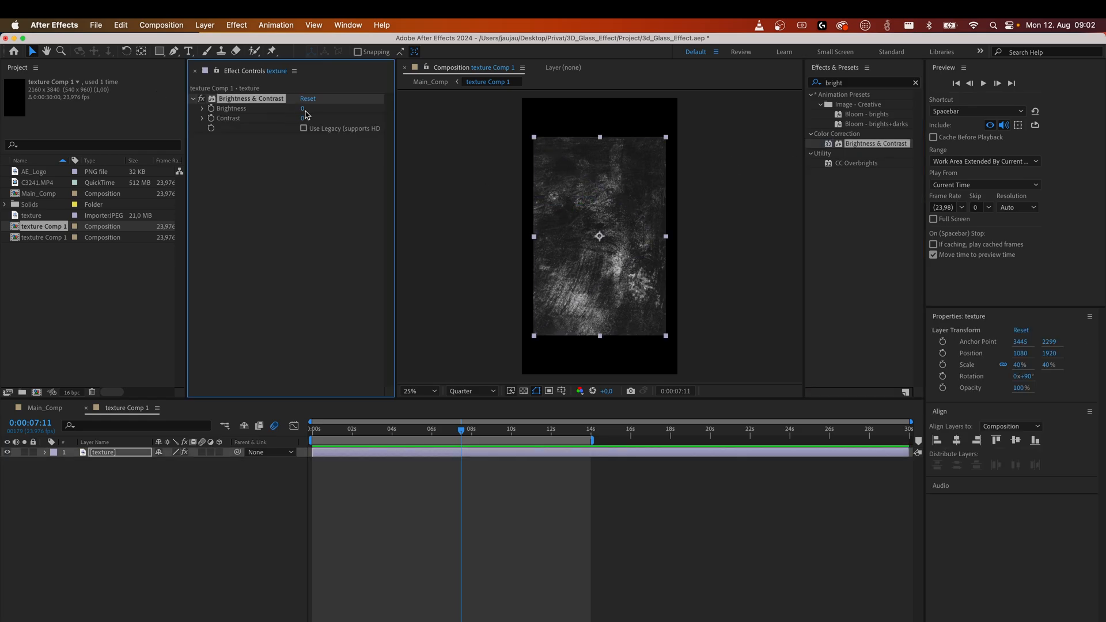
Set the texture's Brightness to 76 and Contrast to 63, returning to Main_Comp.
{"action": "left_click", "coordinate": [324, 109]}
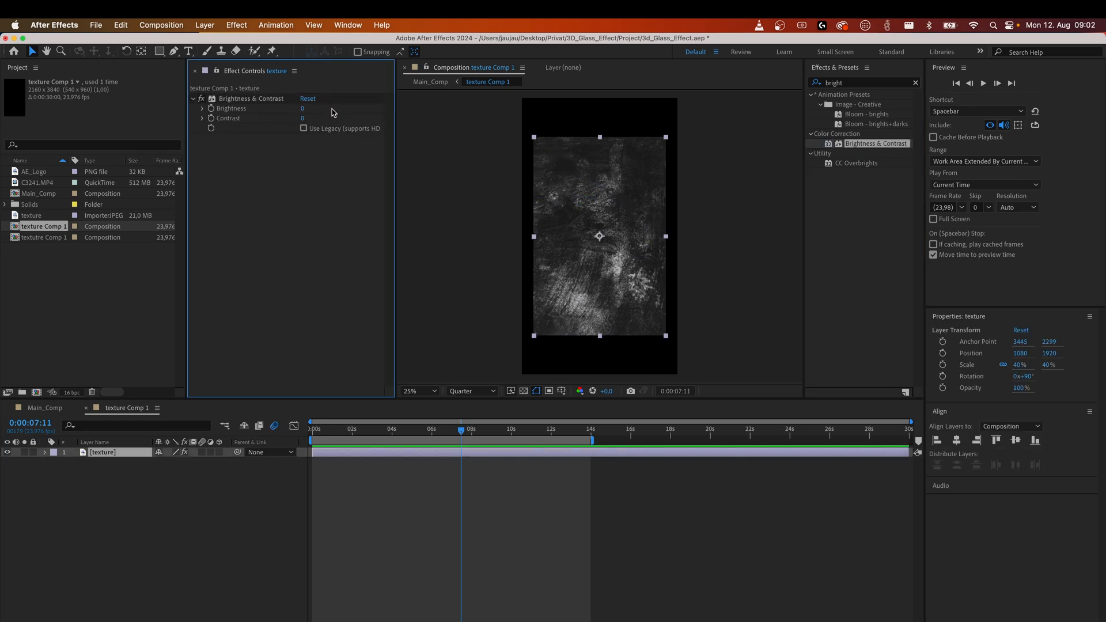
{"action": "left_click_drag", "start_coordinate": [301, 109], "coordinate": [324, 120]}
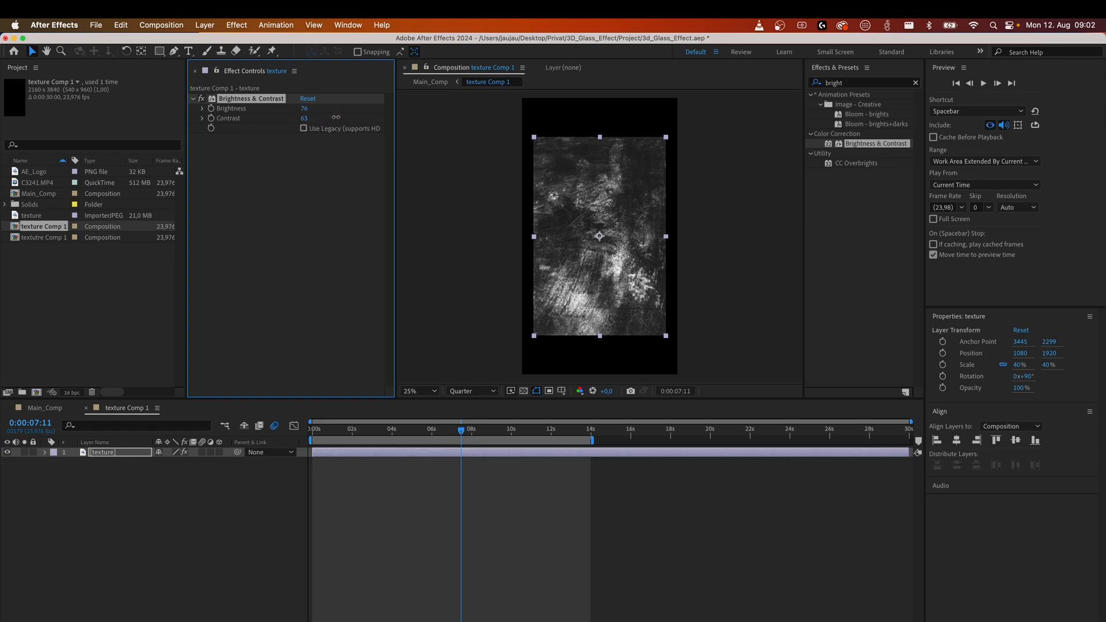
{"action": "left_click", "coordinate": [55, 408]}
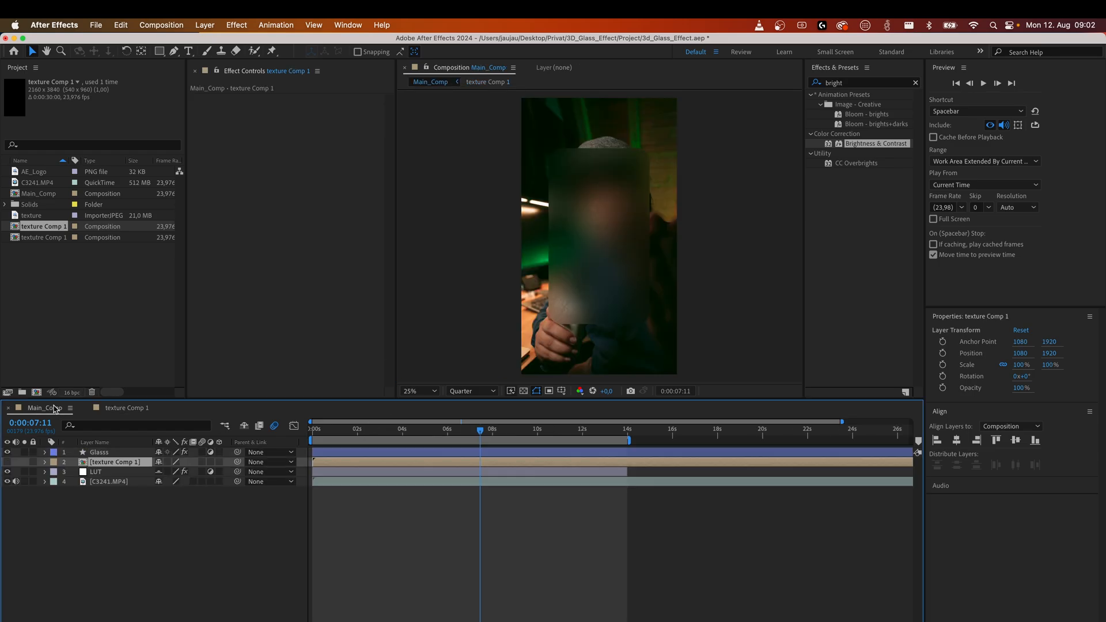
Inspect the textured glass panel up close in Main_Comp.
{"action": "scroll", "coordinate": [608, 236], "scroll_direction": "down", "scroll_amount": 2}
{"action": "scroll", "coordinate": [608, 235], "scroll_direction": "up", "scroll_amount": 4}
{"action": "scroll", "coordinate": [594, 187], "scroll_direction": "down", "scroll_amount": 1}
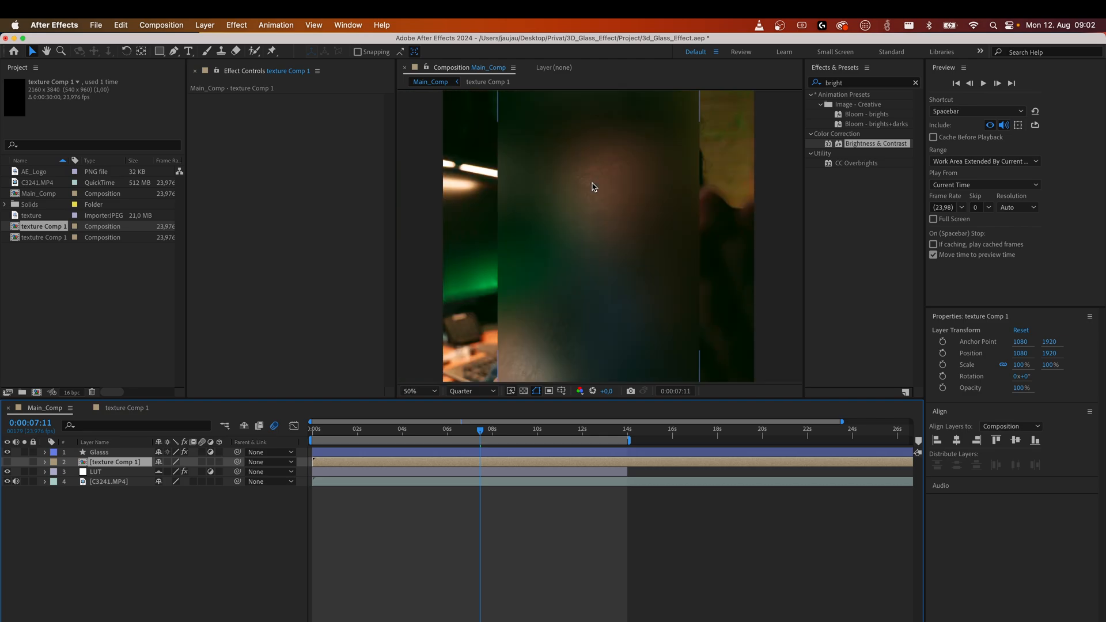
{"action": "scroll", "coordinate": [591, 219], "scroll_direction": "down", "scroll_amount": 1}
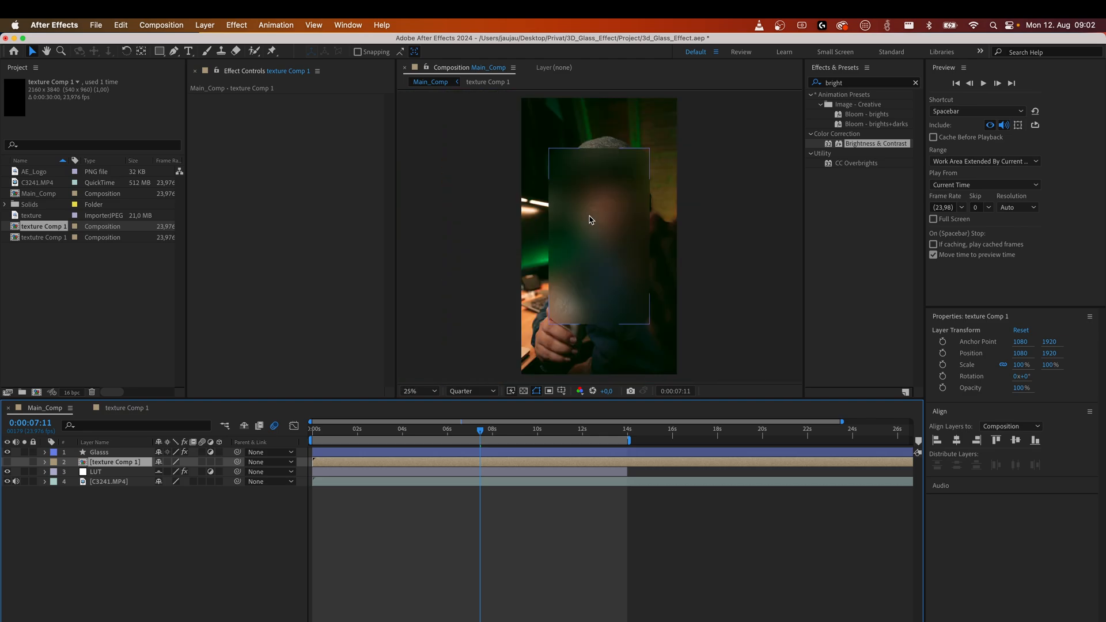
{"action": "left_click", "coordinate": [122, 536]}
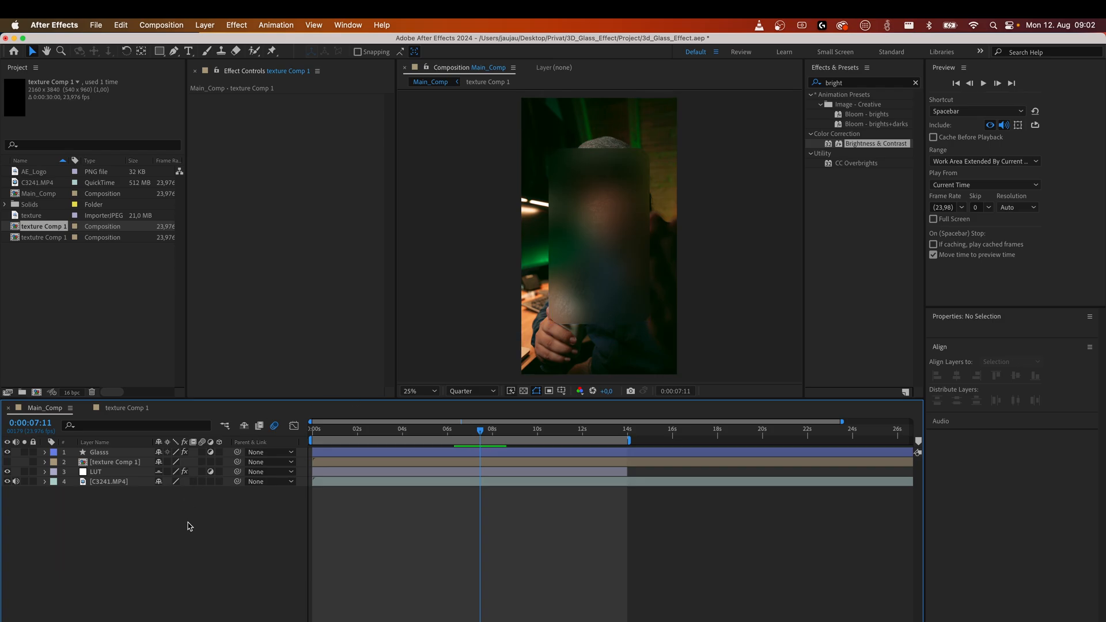
Duplicate the Glasss layer and rename the copy to Edge.
{"action": "left_click", "coordinate": [100, 453]}
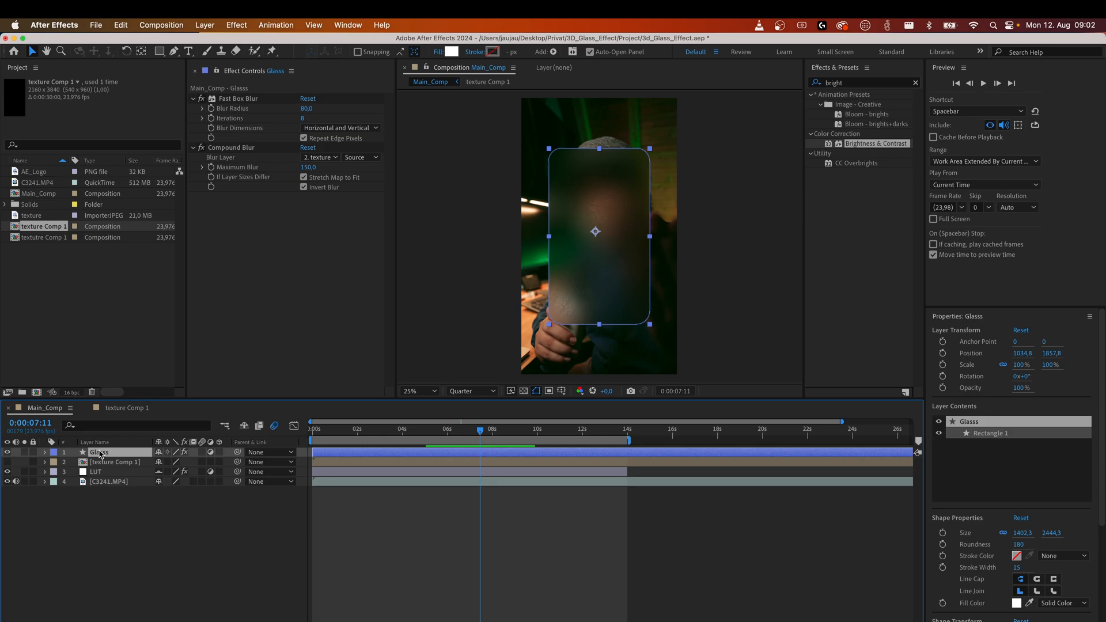
{"action": "key", "text": "super+d"}
{"action": "right_click", "coordinate": [100, 454]}
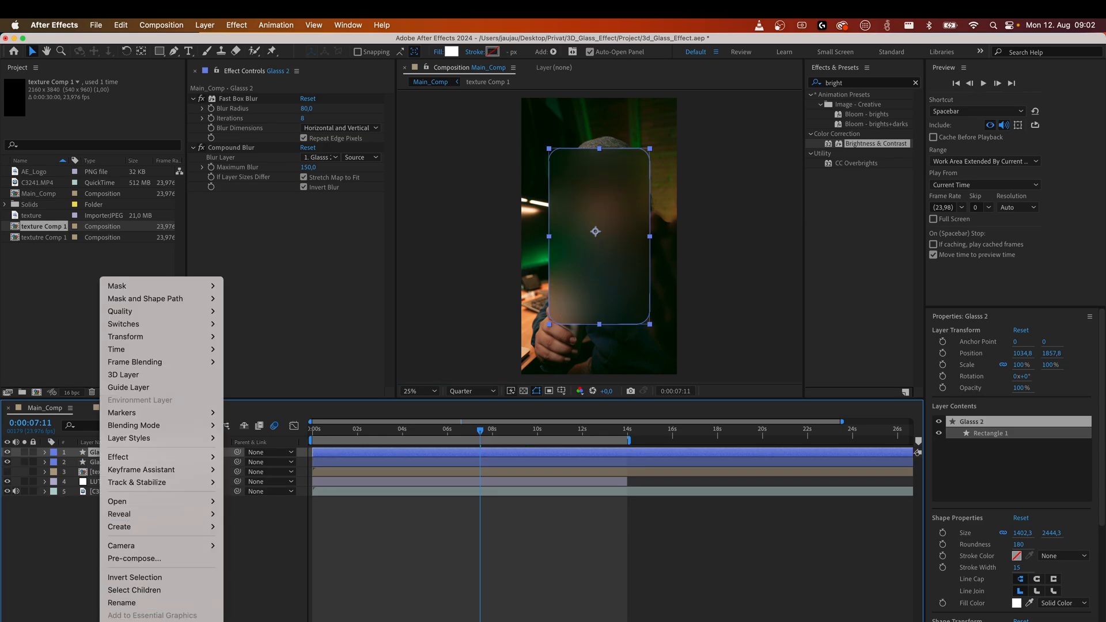
{"action": "left_click", "coordinate": [126, 600]}
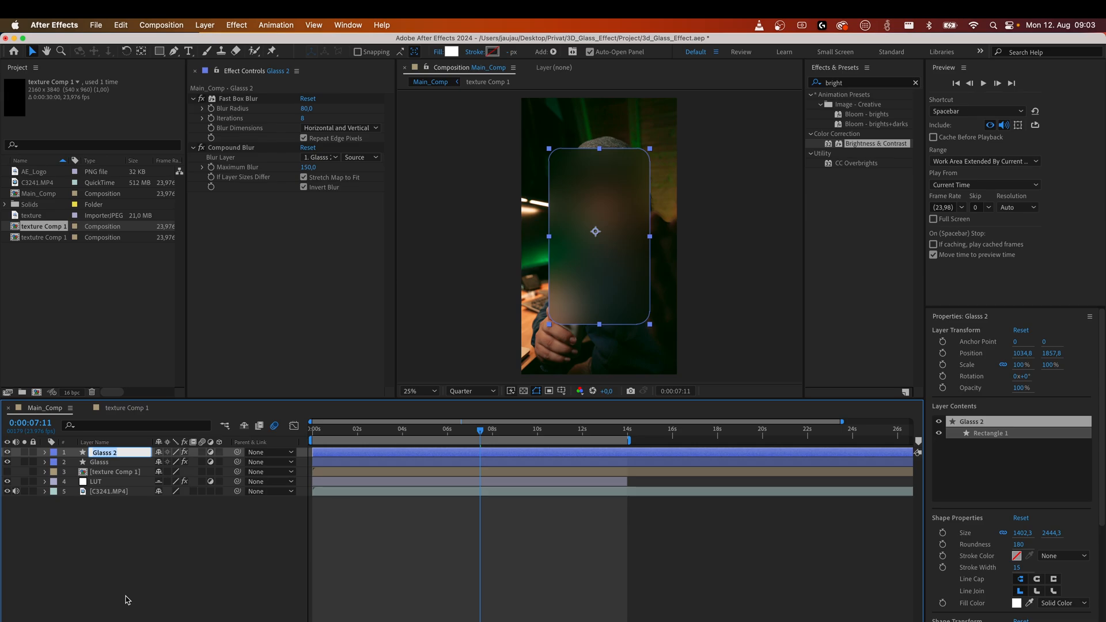
{"action": "type", "text": "Edge"}
{"action": "key", "text": "Return"}
Set the Edge layer's fill to None.
{"action": "left_click", "coordinate": [148, 506]}
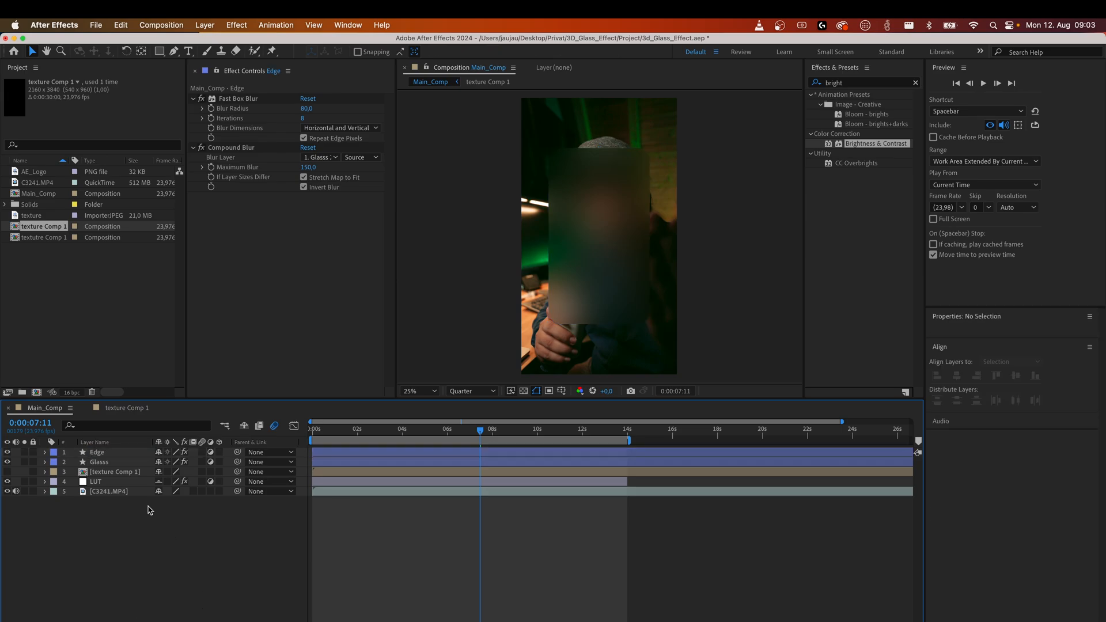
{"action": "left_click", "coordinate": [104, 453]}
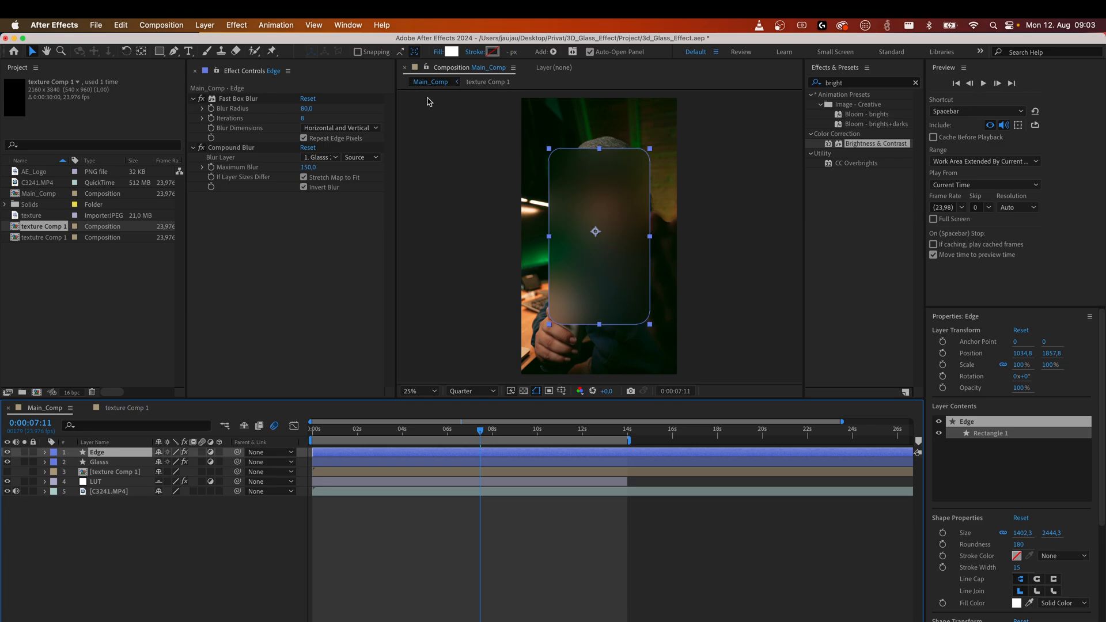
{"action": "left_click", "coordinate": [439, 53]}
{"action": "left_click", "coordinate": [421, 340]}
{"action": "left_click", "coordinate": [511, 406]}
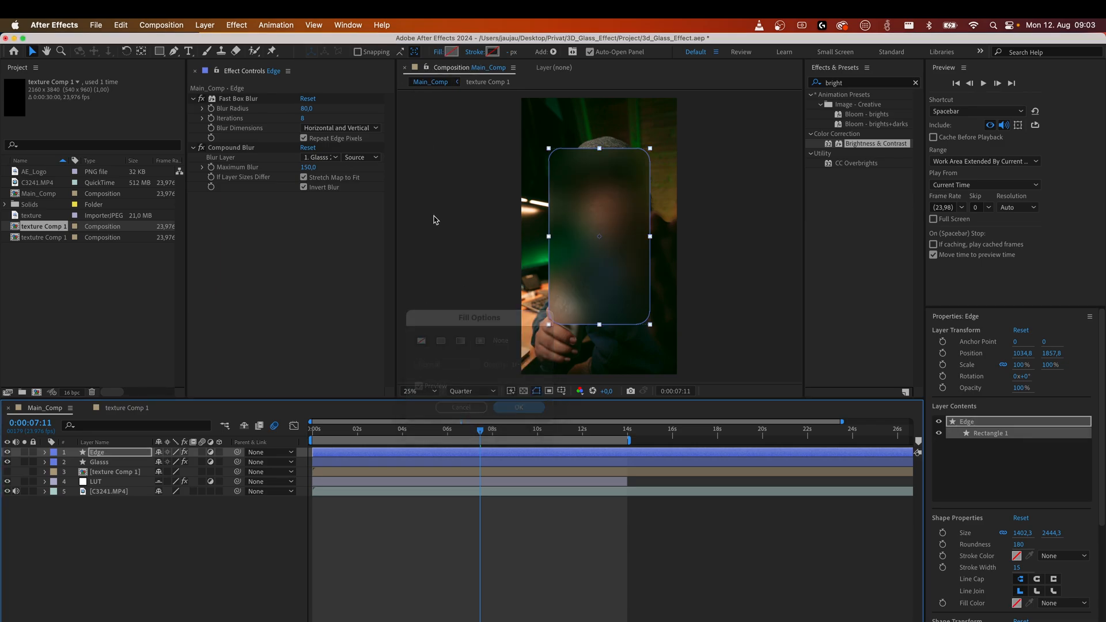
Set the Edge layer's stroke to a solid colour.
{"action": "left_click", "coordinate": [474, 53]}
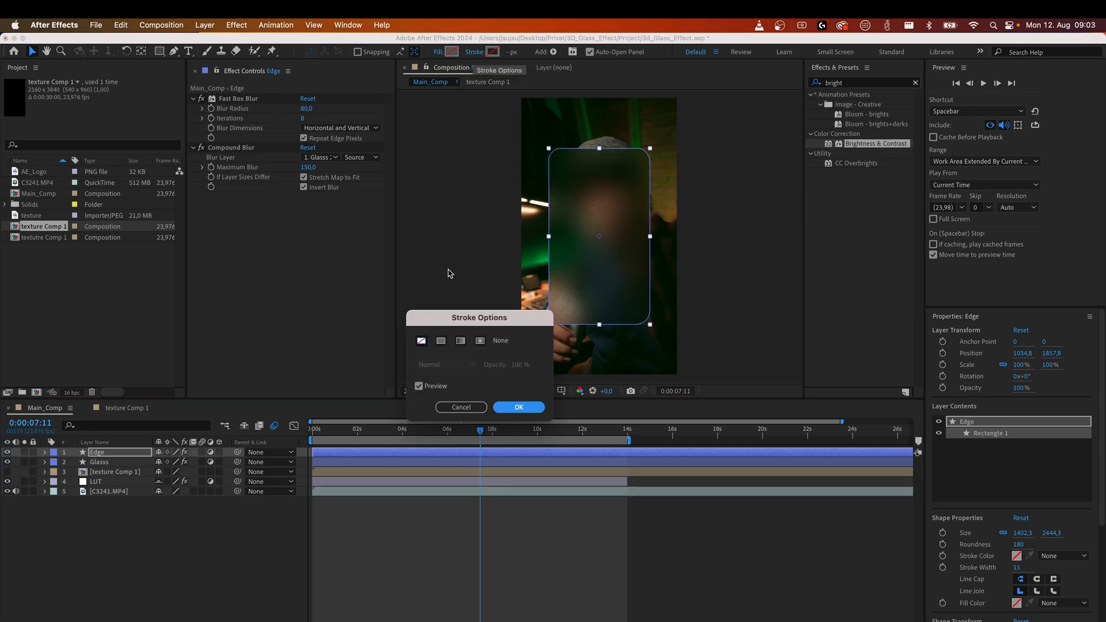
{"action": "left_click", "coordinate": [441, 341]}
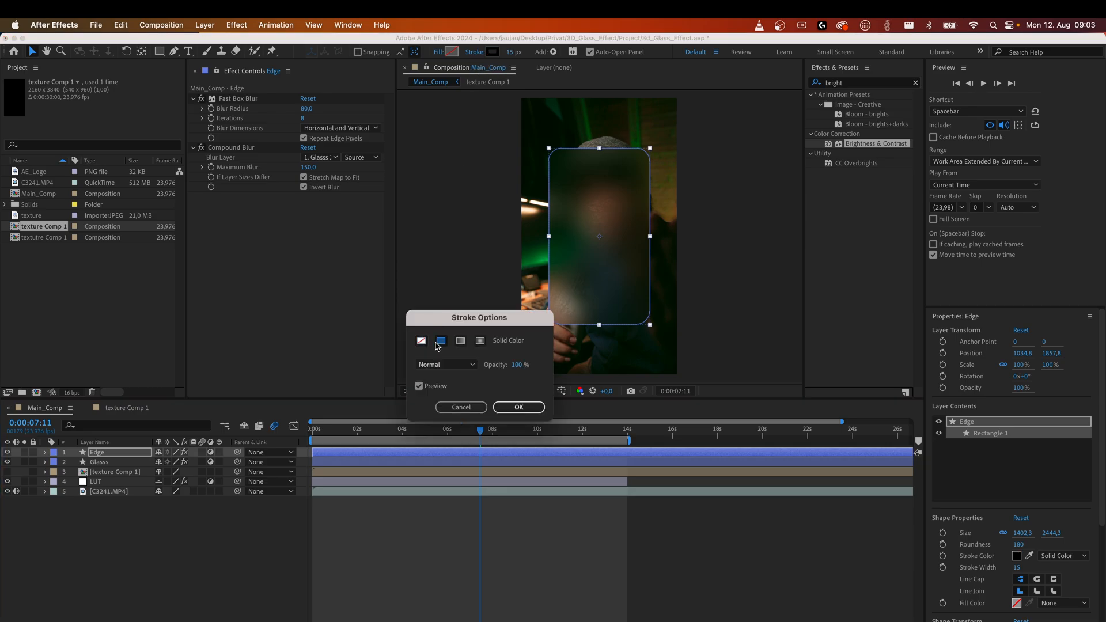
{"action": "left_click", "coordinate": [537, 409]}
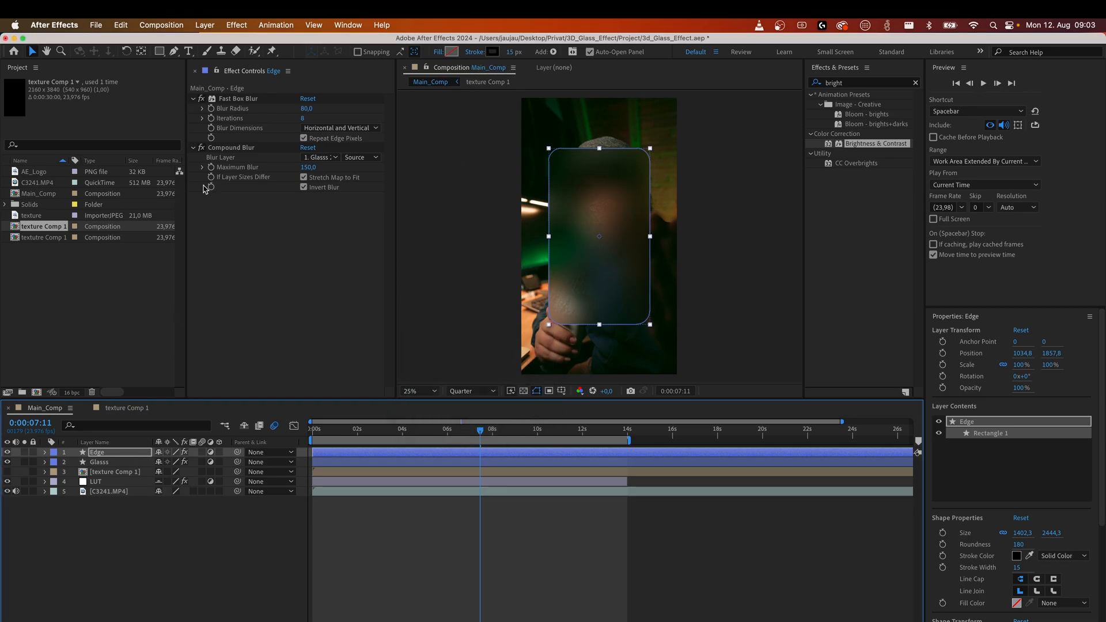
Delete the Compound Blur and Fast Box Blur effects from the Edge layer.
{"action": "left_click", "coordinate": [229, 146]}
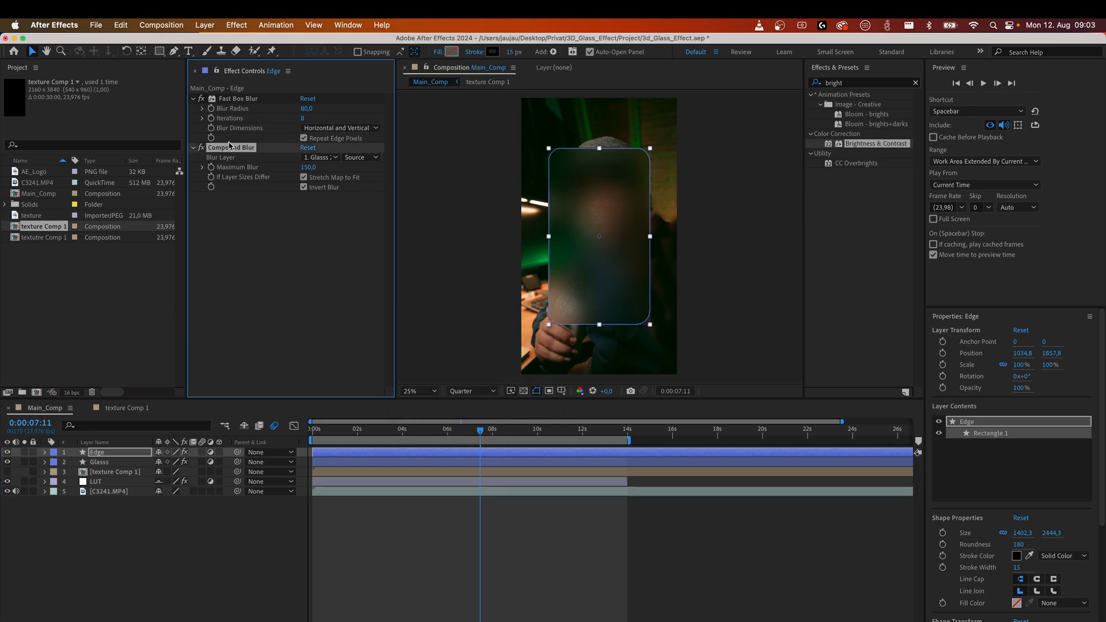
{"action": "key", "text": "Delete"}
{"action": "left_click", "coordinate": [236, 99]}
{"action": "key", "text": "Delete"}
{"action": "left_click", "coordinate": [196, 518]}
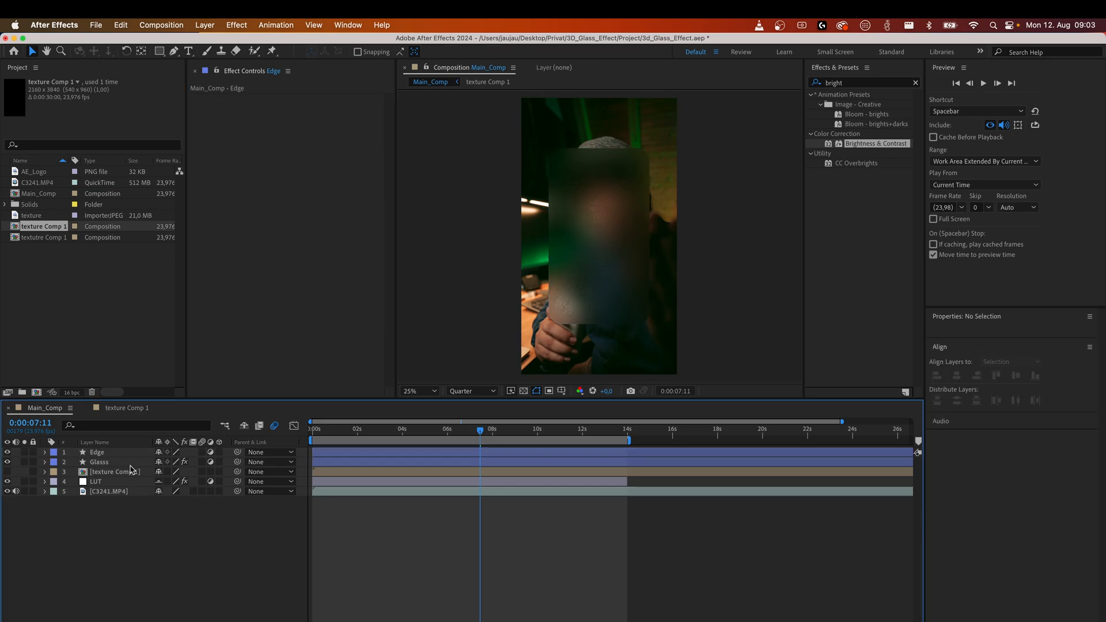
Turn off the adjustment layer switch on the Edge layer.
{"action": "left_click", "coordinate": [109, 453]}
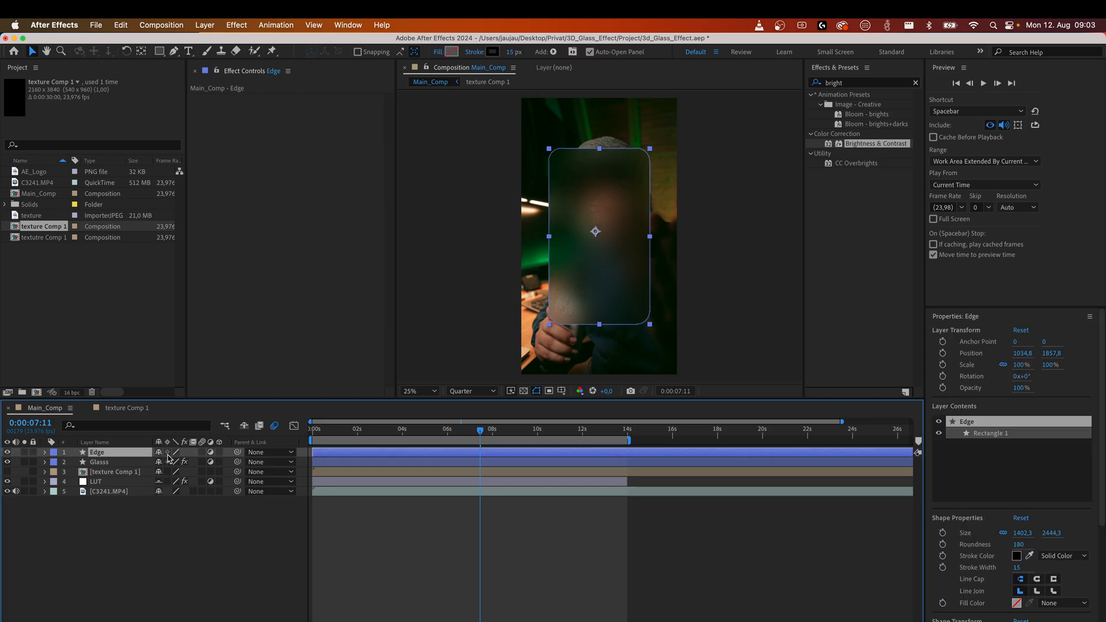
{"action": "left_click", "coordinate": [210, 453]}
{"action": "left_click", "coordinate": [176, 549]}
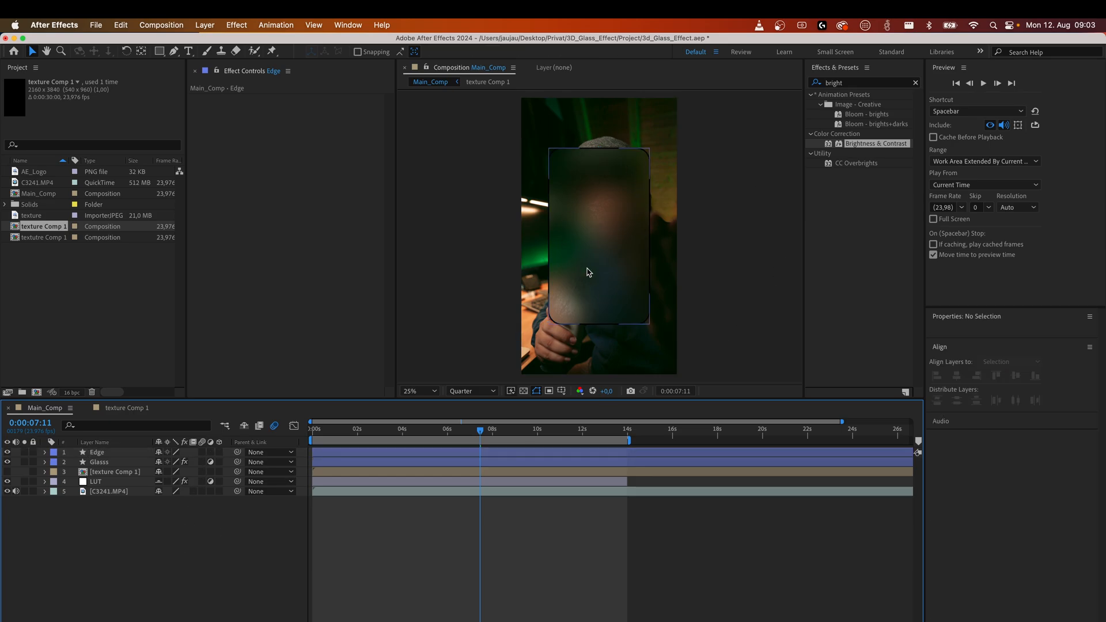
Add a Gradient Overlay layer style to the Edge layer.
{"action": "left_click", "coordinate": [95, 442]}
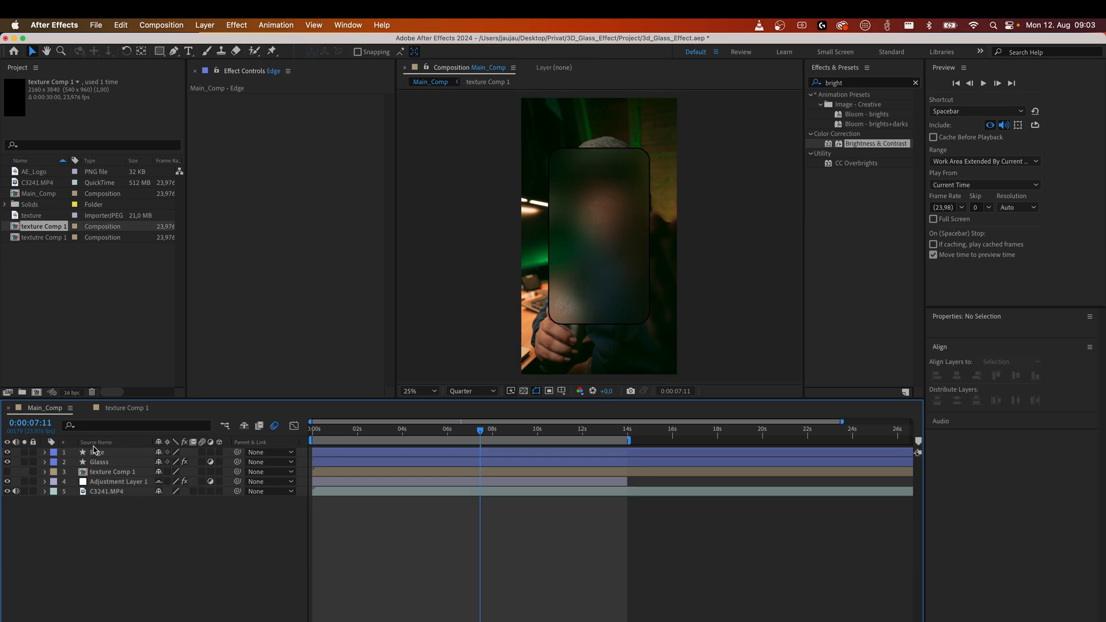
{"action": "left_click", "coordinate": [98, 454]}
{"action": "left_click", "coordinate": [100, 442]}
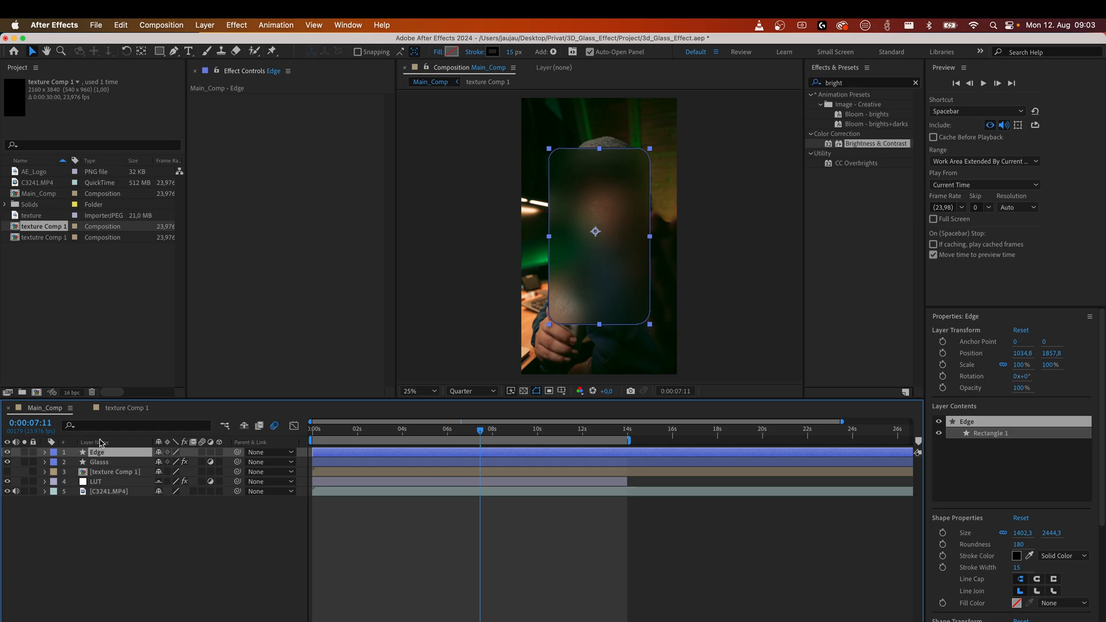
{"action": "right_click", "coordinate": [104, 458]}
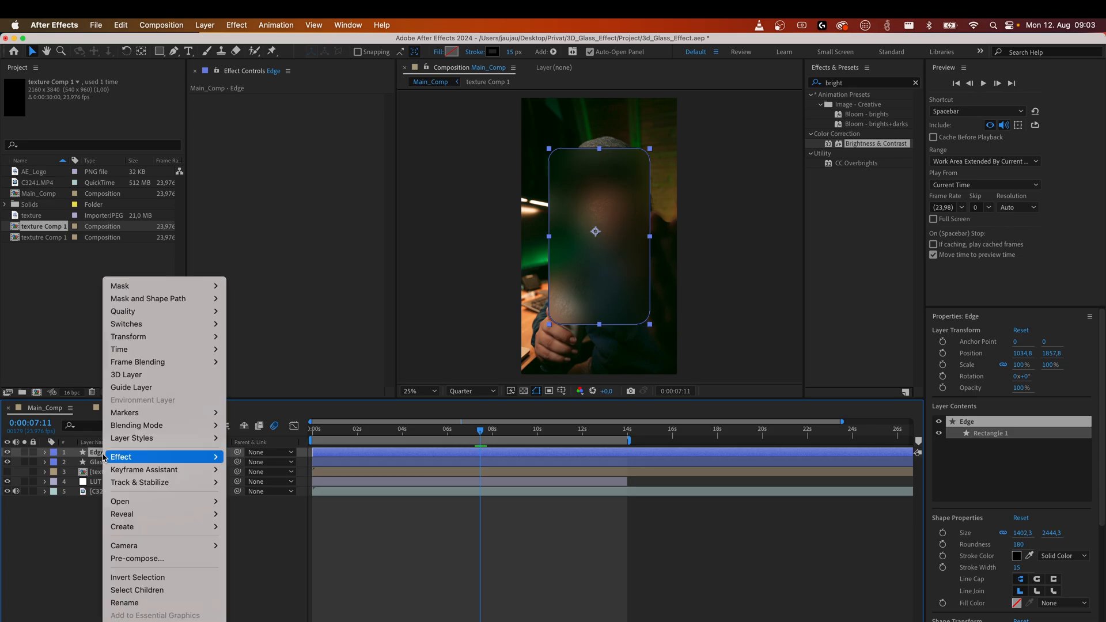
{"action": "mouse_move", "coordinate": [208, 438]}
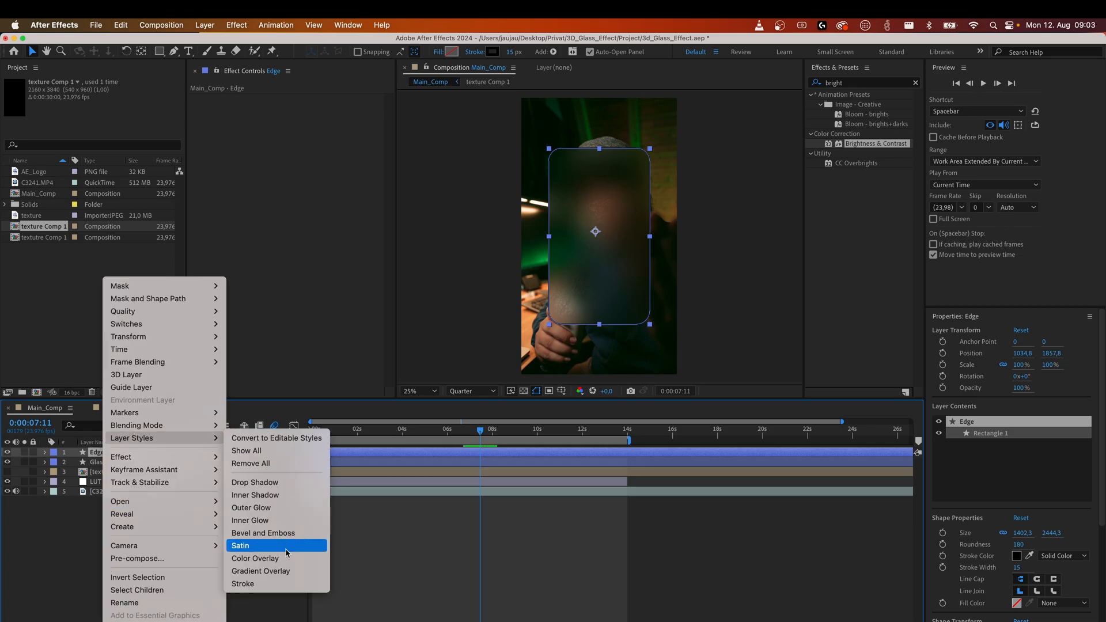
{"action": "left_click", "coordinate": [299, 575]}
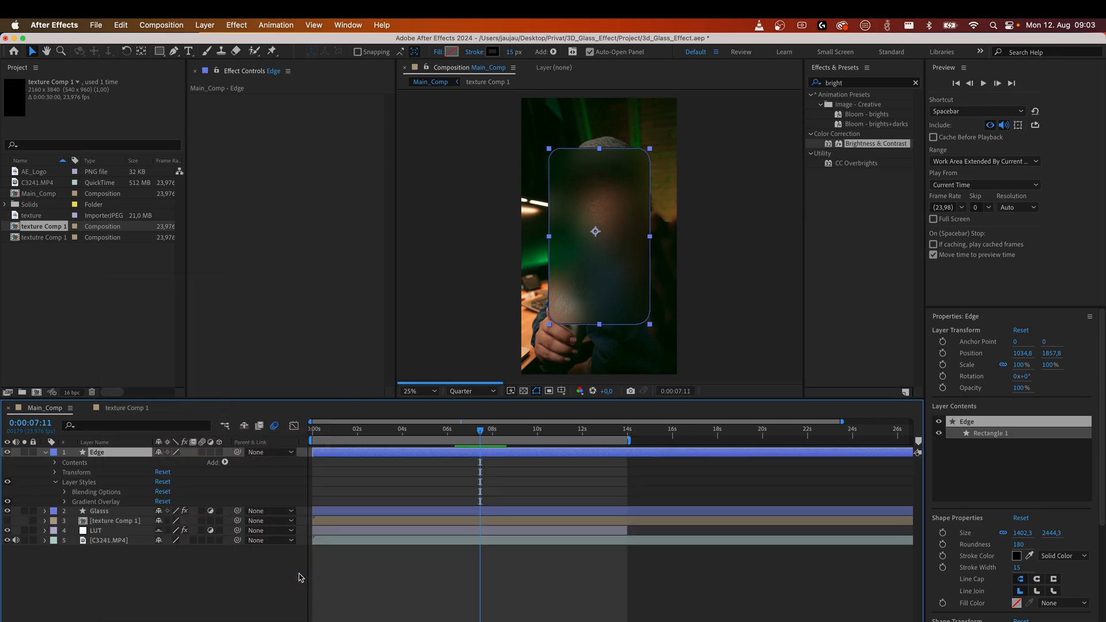
{"action": "left_click", "coordinate": [244, 585]}
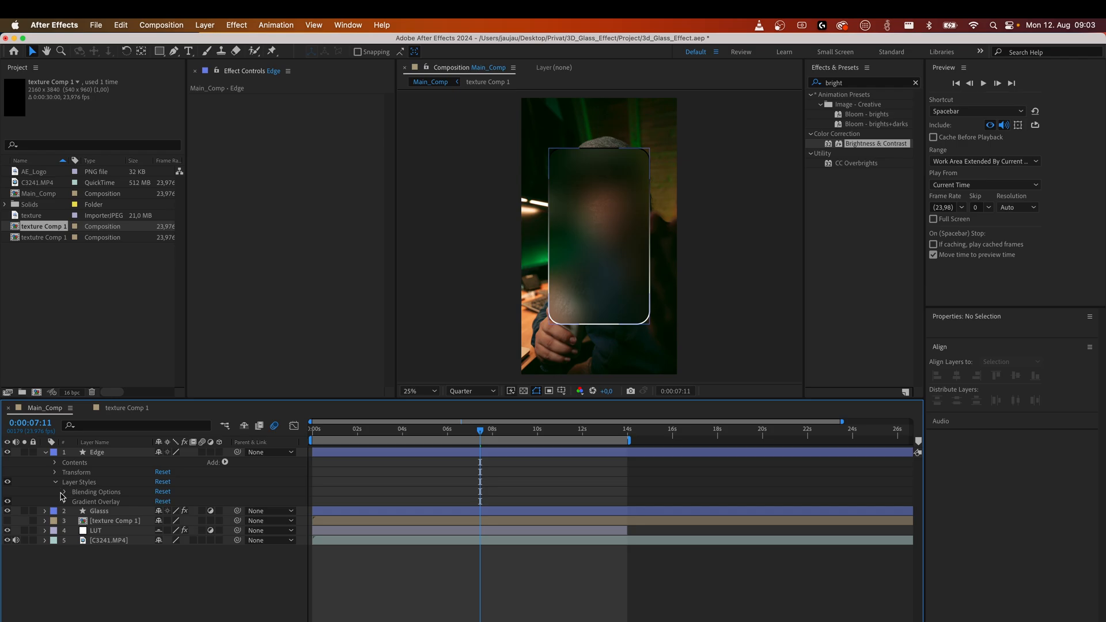
Set the Edge layer's blending mode to Add.
{"action": "right_click", "coordinate": [106, 454]}
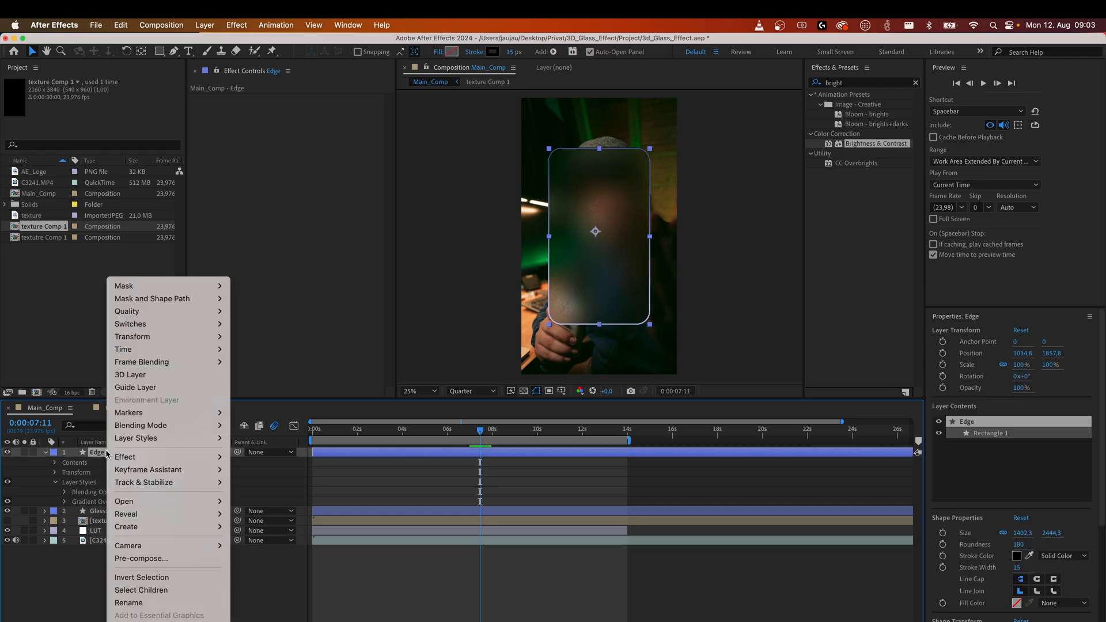
{"action": "left_click", "coordinate": [65, 576]}
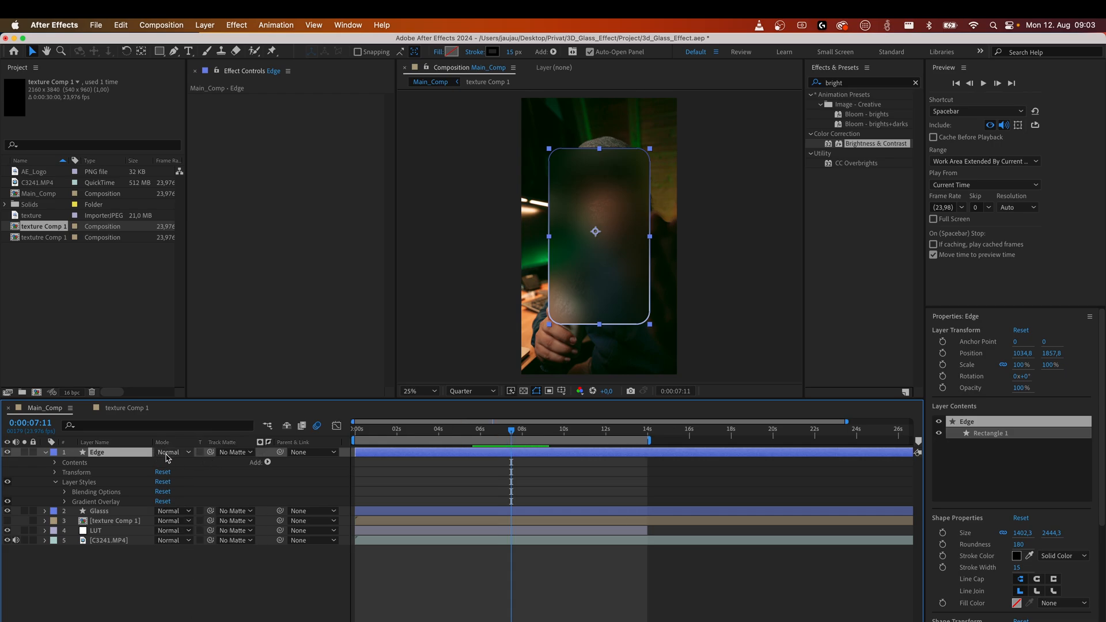
{"action": "left_click", "coordinate": [167, 458]}
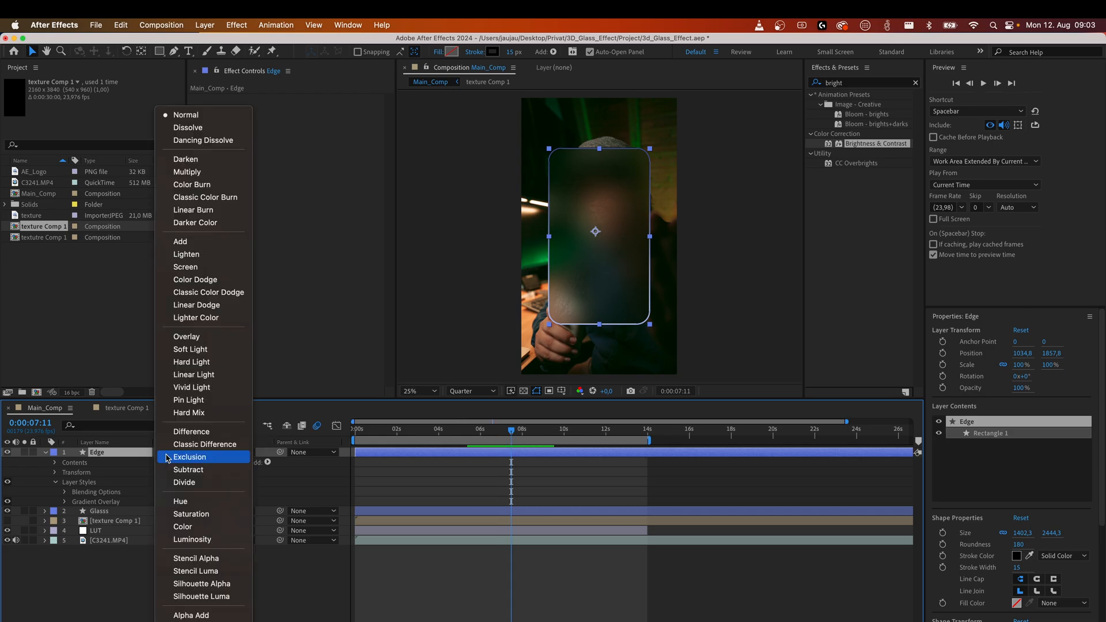
{"action": "left_click", "coordinate": [177, 242]}
{"action": "left_click", "coordinate": [193, 580]}
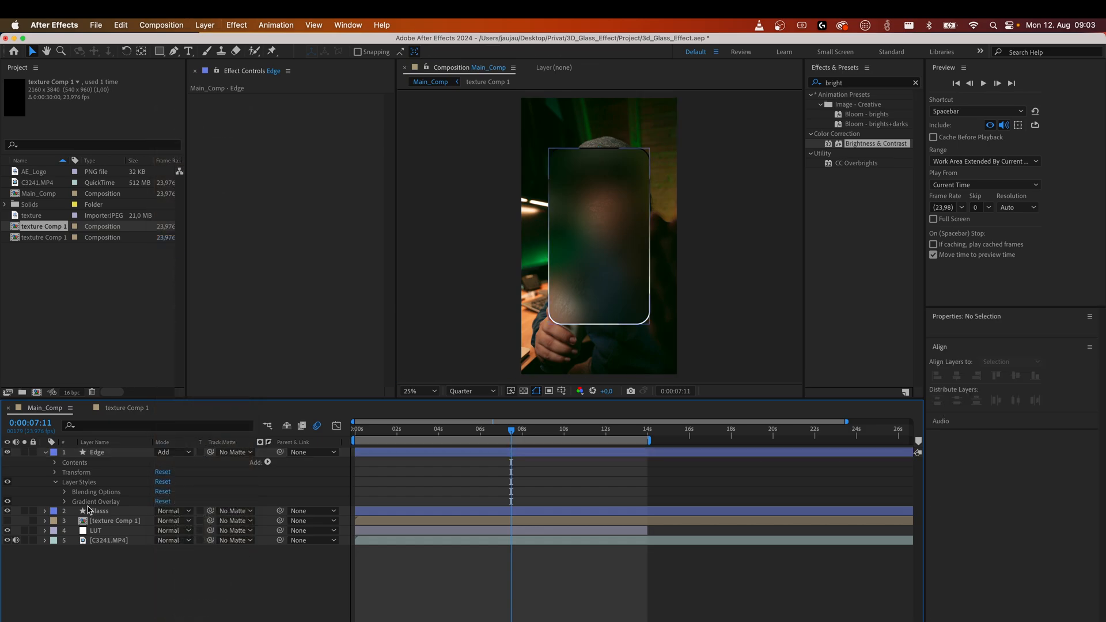
Set the Gradient Overlay's blend mode to Overlay and its style to Reflected.
{"action": "left_click", "coordinate": [64, 503]}
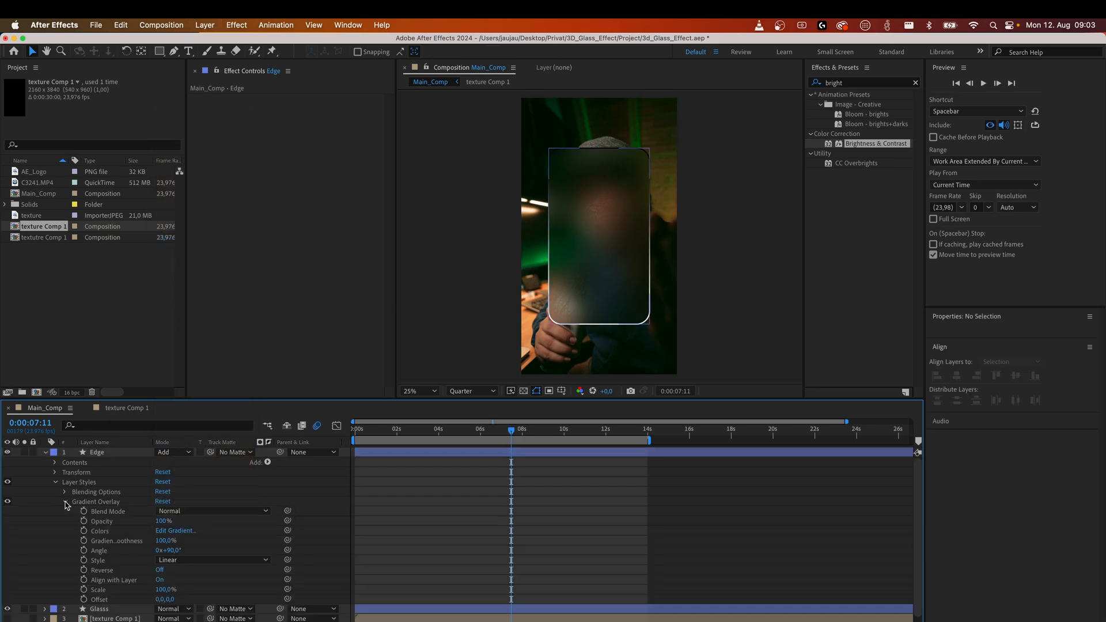
{"action": "left_click", "coordinate": [185, 511]}
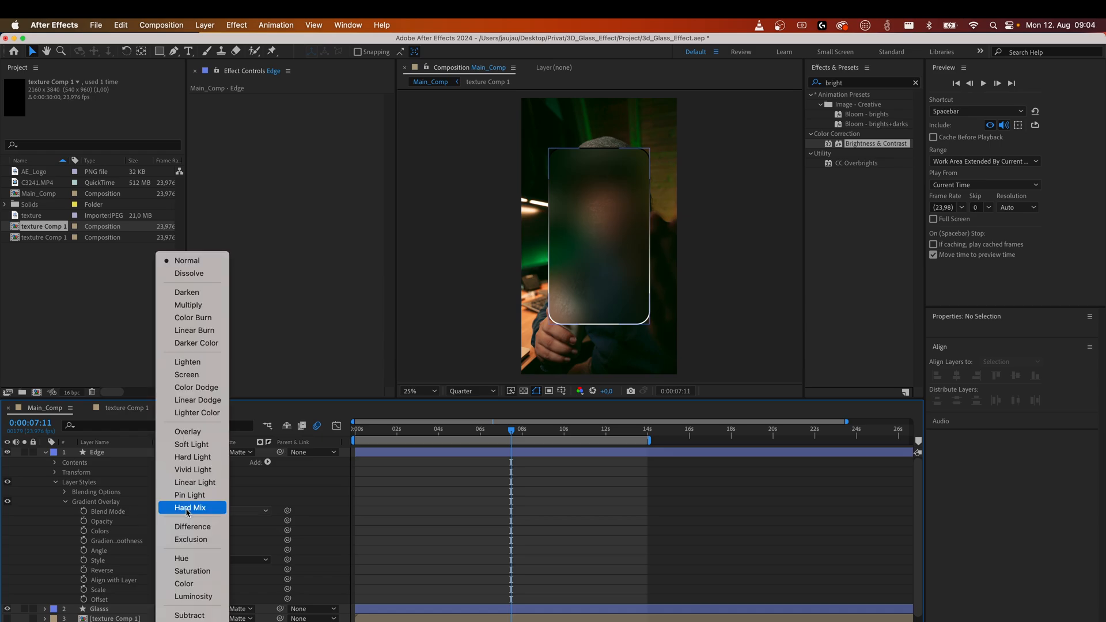
{"action": "left_click", "coordinate": [194, 431]}
{"action": "left_click", "coordinate": [181, 560]}
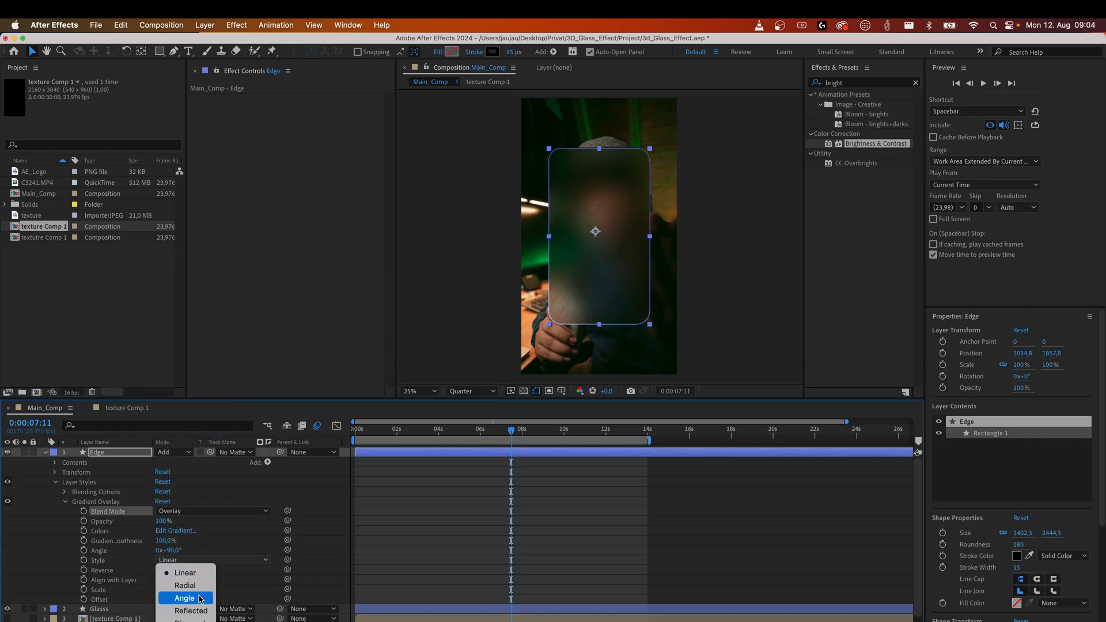
{"action": "left_click", "coordinate": [190, 610]}
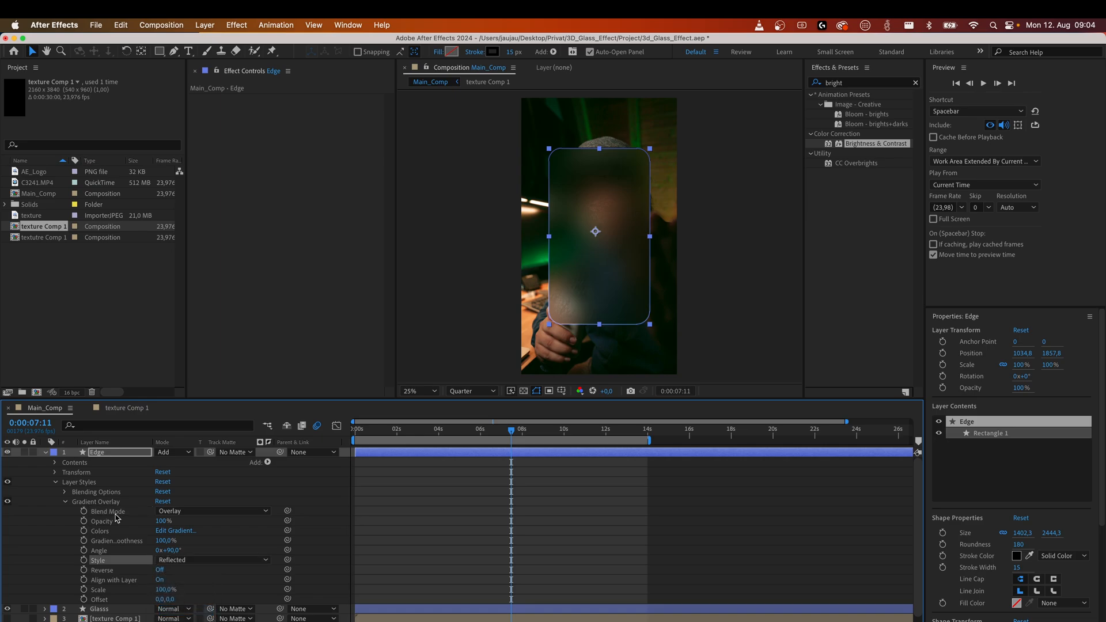
Edit the Gradient Overlay colours so the right opacity stop is at 0%.
{"action": "left_click", "coordinate": [55, 483]}
{"action": "left_click", "coordinate": [90, 580]}
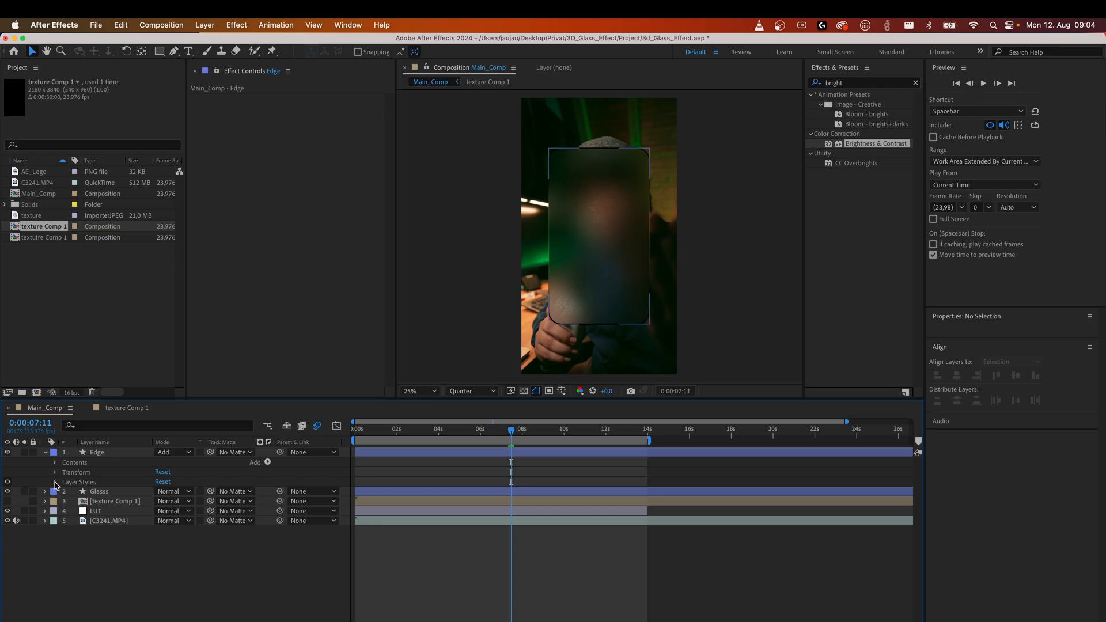
{"action": "left_click", "coordinate": [53, 483]}
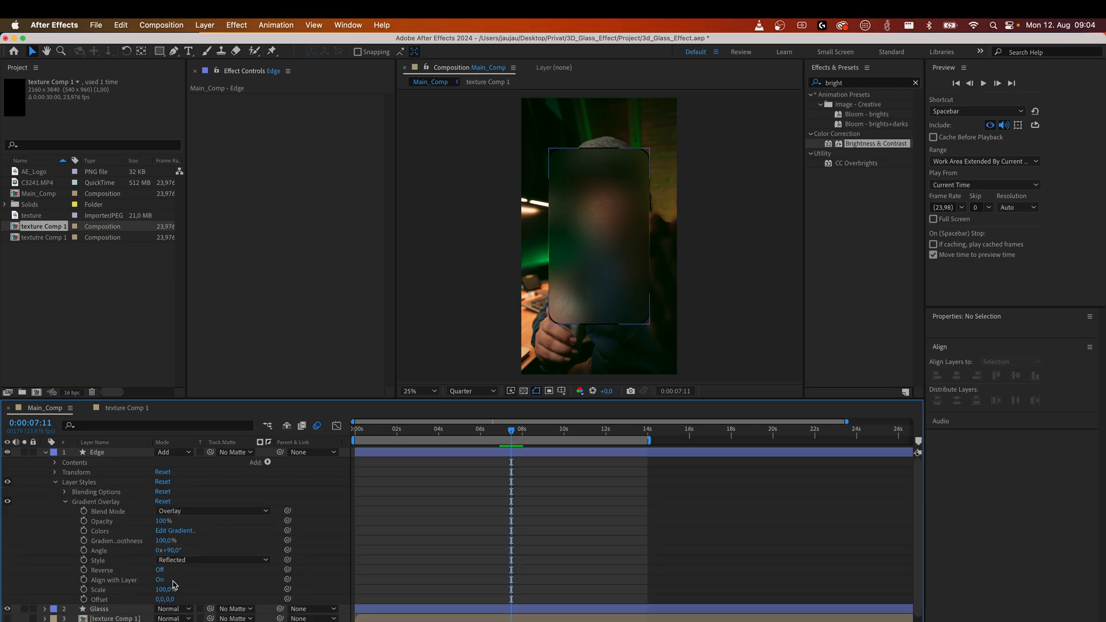
{"action": "left_click", "coordinate": [176, 531]}
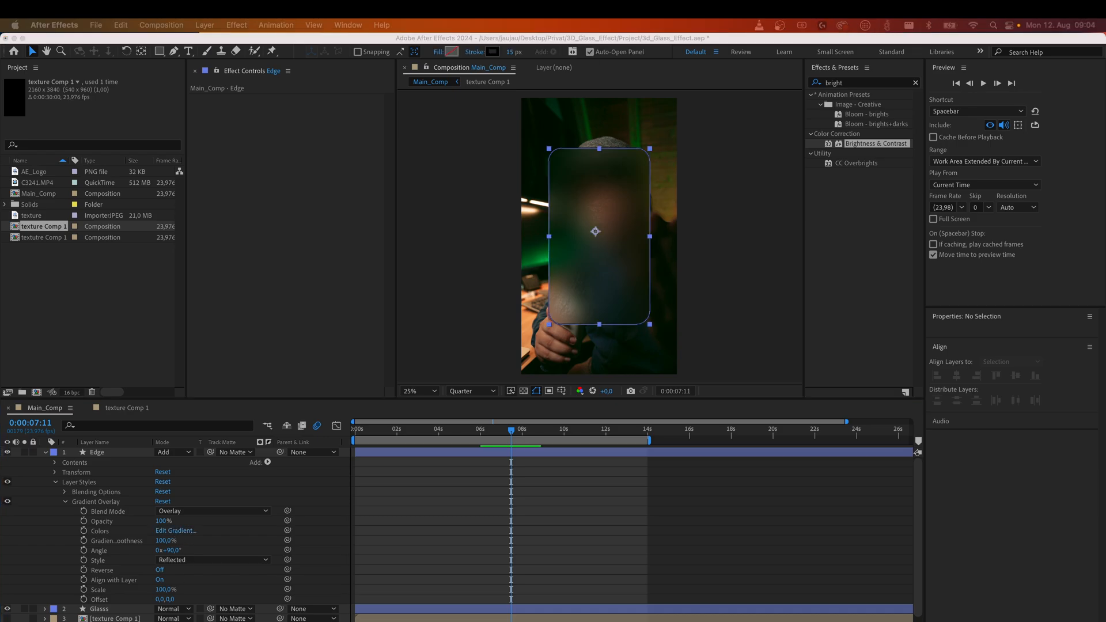
{"action": "left_click_drag", "start_coordinate": [644, 464], "coordinate": [596, 273]}
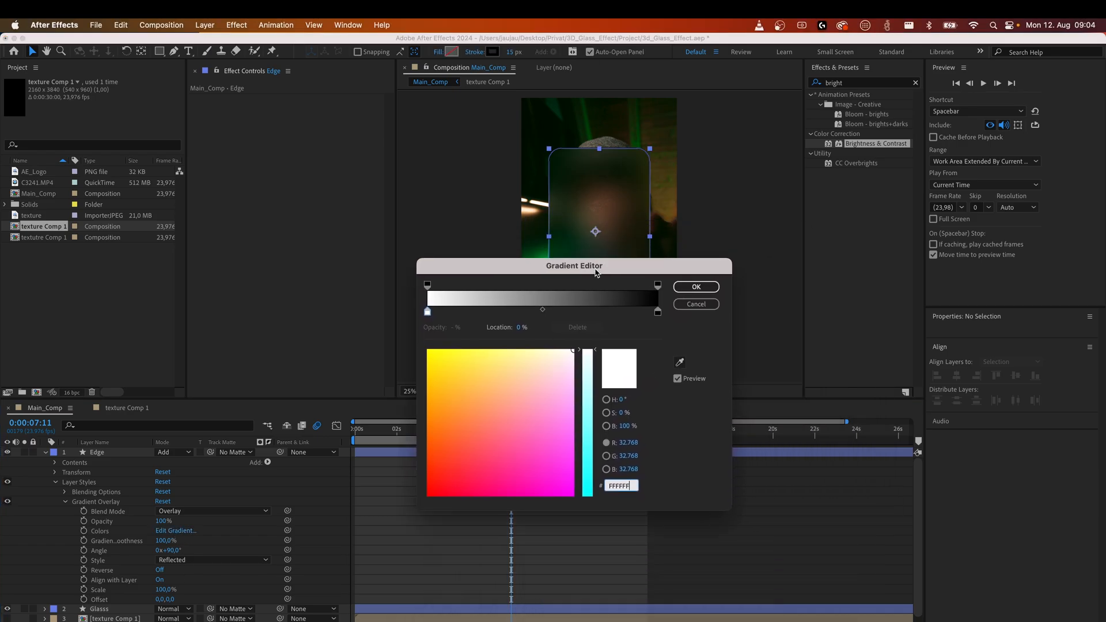
{"action": "left_click", "coordinate": [659, 286]}
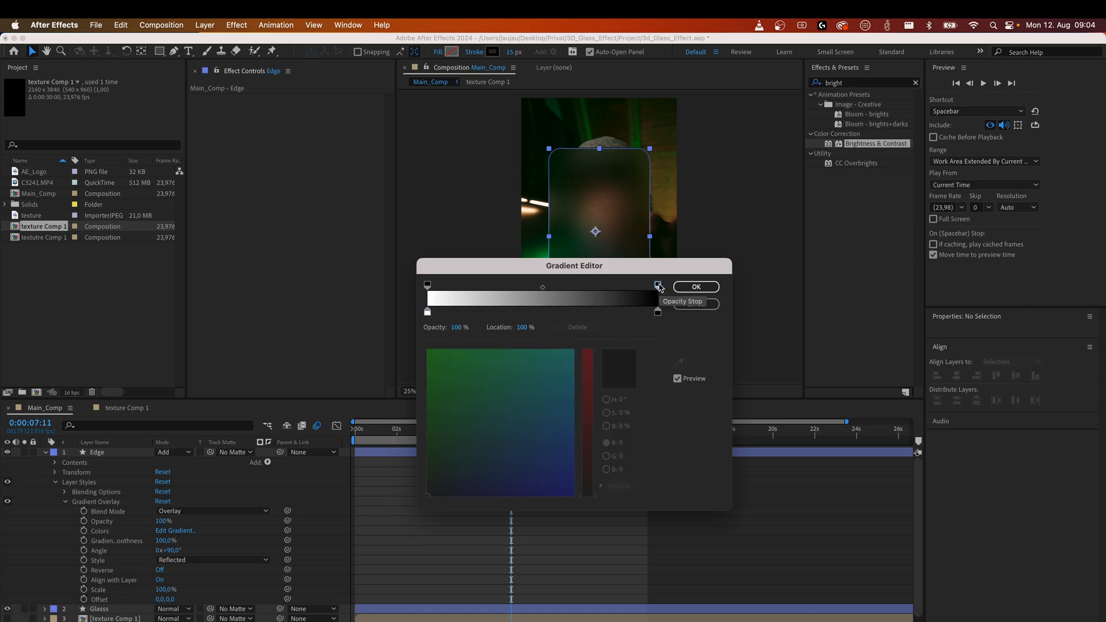
{"action": "left_click_drag", "start_coordinate": [461, 330], "coordinate": [388, 330]}
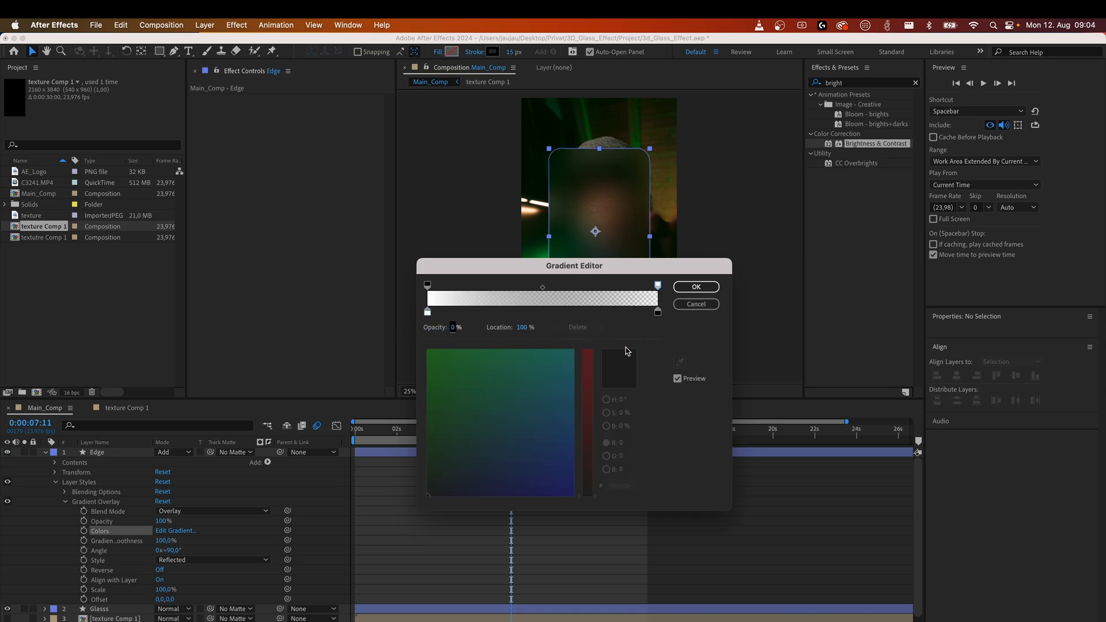
{"action": "left_click", "coordinate": [696, 288]}
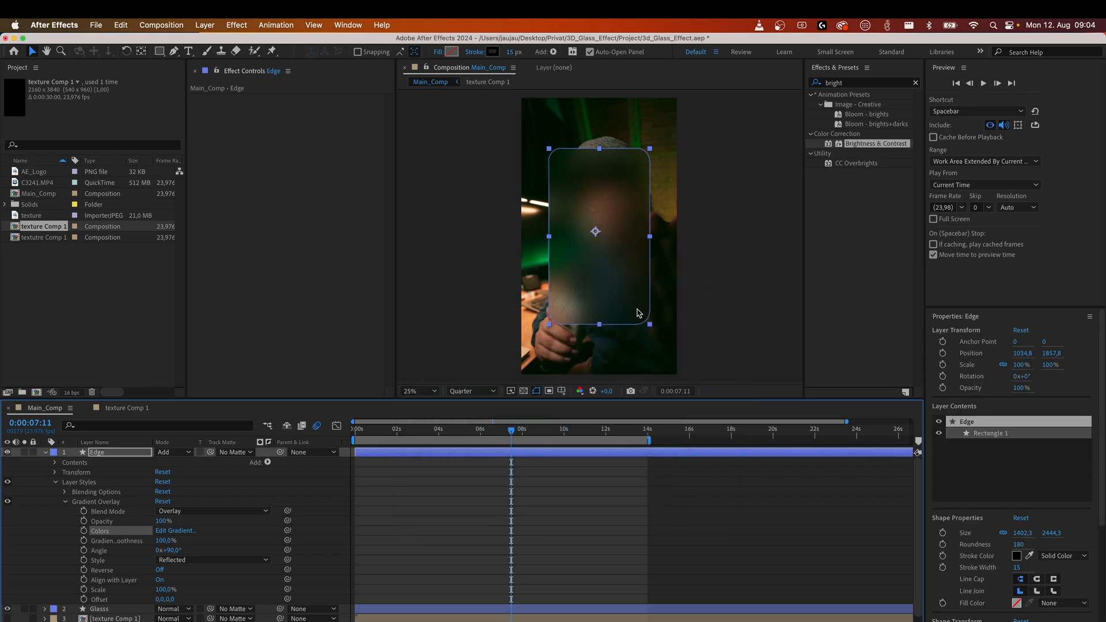
Zoom the viewer to 50% and adjust the Gradient Overlay's angle on the Edge layer.
{"action": "left_click", "coordinate": [46, 453]}
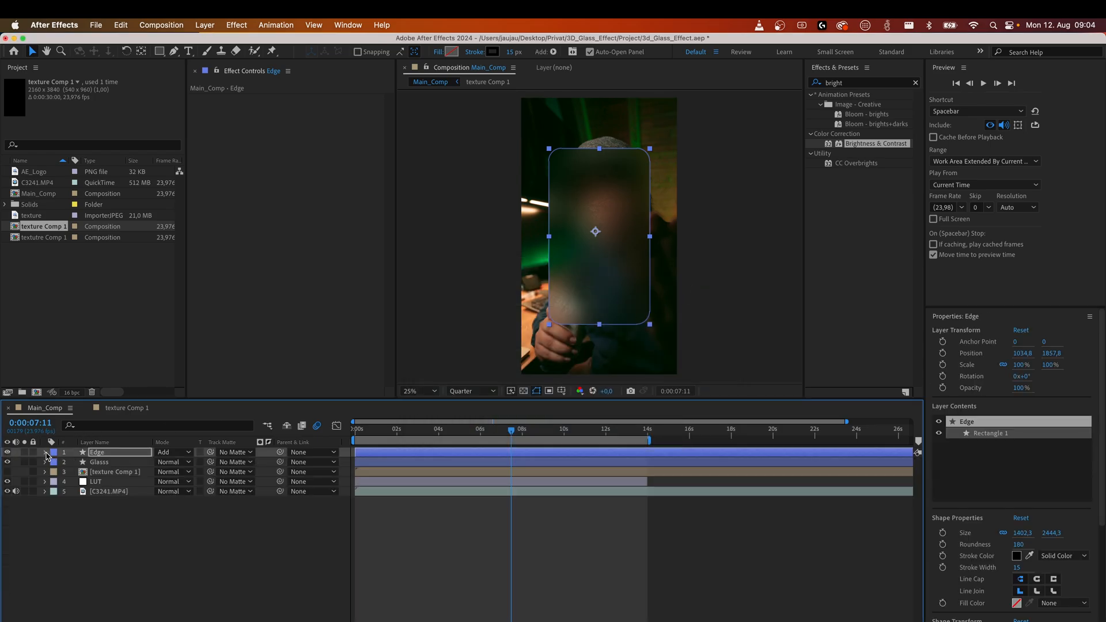
{"action": "left_click", "coordinate": [448, 300]}
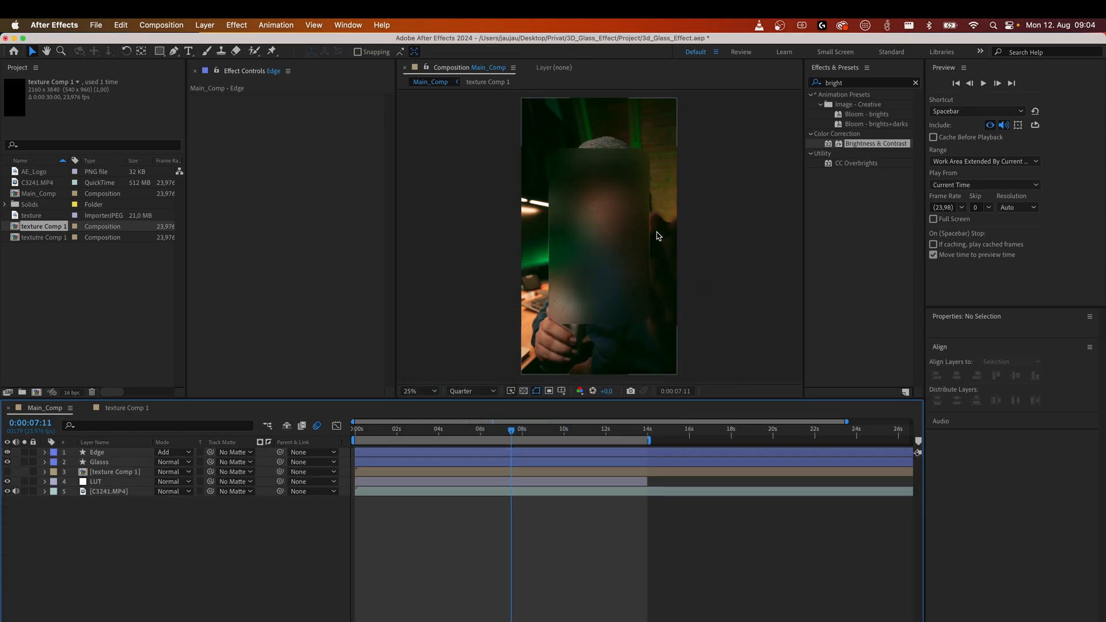
{"action": "key", "text": "comma"}
{"action": "key", "text": "period"}
{"action": "key", "text": "period"}
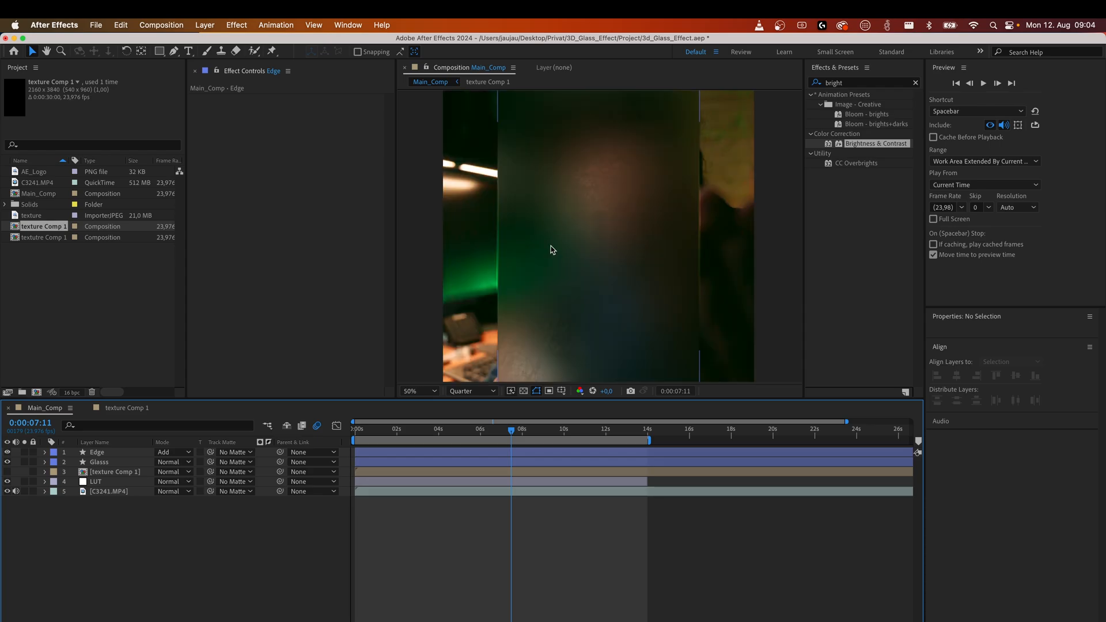
{"action": "key", "text": "period"}
{"action": "key", "text": "comma"}
{"action": "left_click", "coordinate": [99, 461]}
{"action": "left_click", "coordinate": [97, 453]}
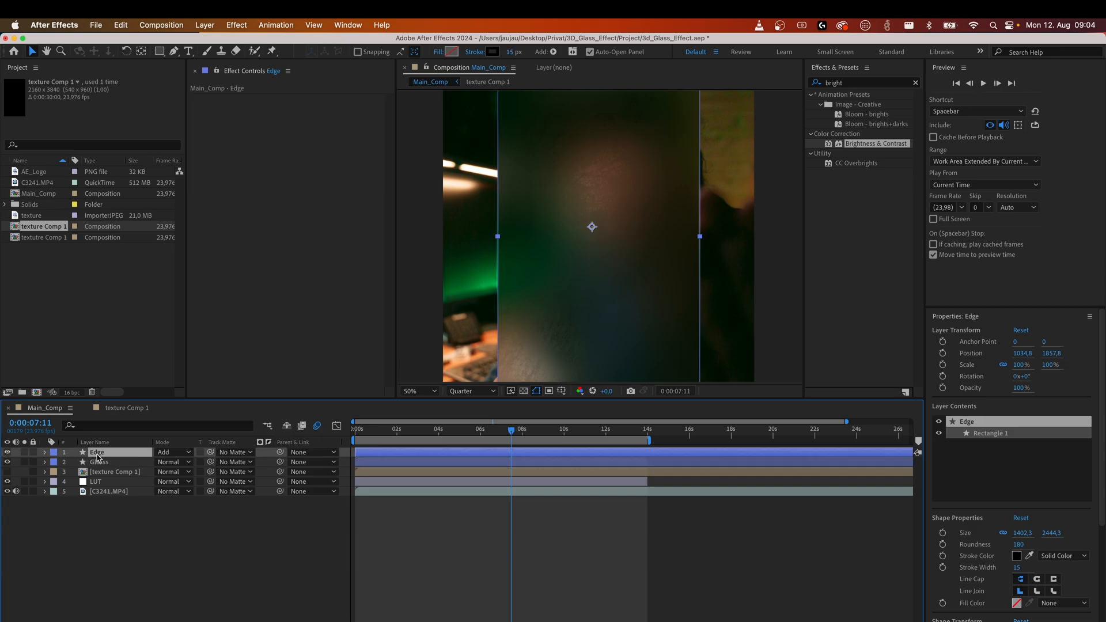
{"action": "left_click", "coordinate": [45, 453]}
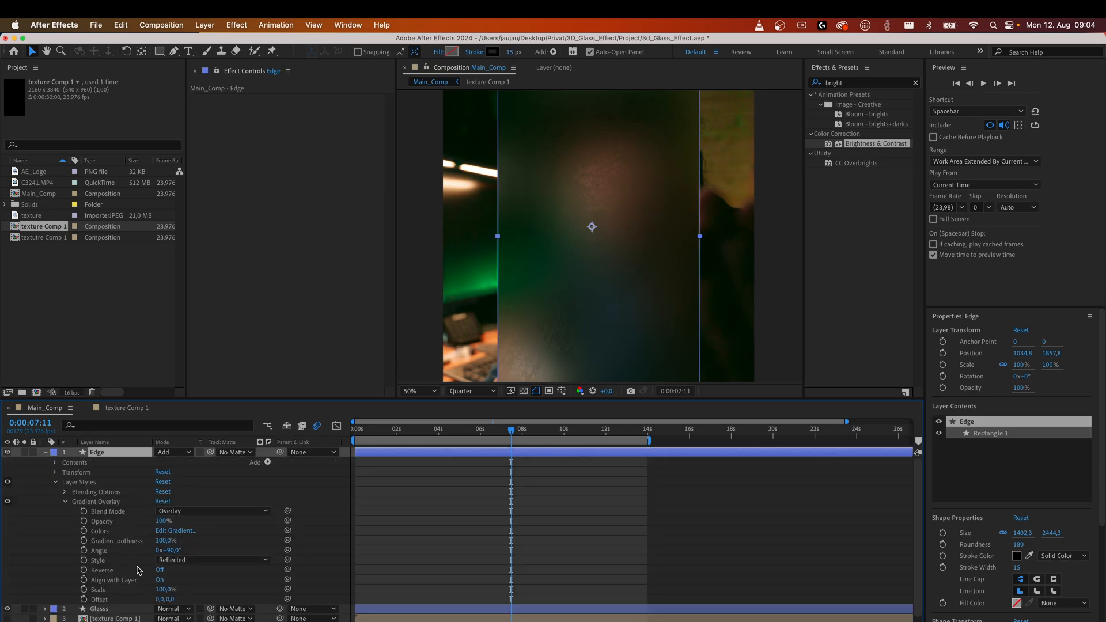
{"action": "mouse_move", "coordinate": [167, 551]}
{"action": "left_mouse_down"}
{"action": "mouse_move", "coordinate": [200, 547]}
{"action": "mouse_move", "coordinate": [181, 549]}
{"action": "left_mouse_up"}
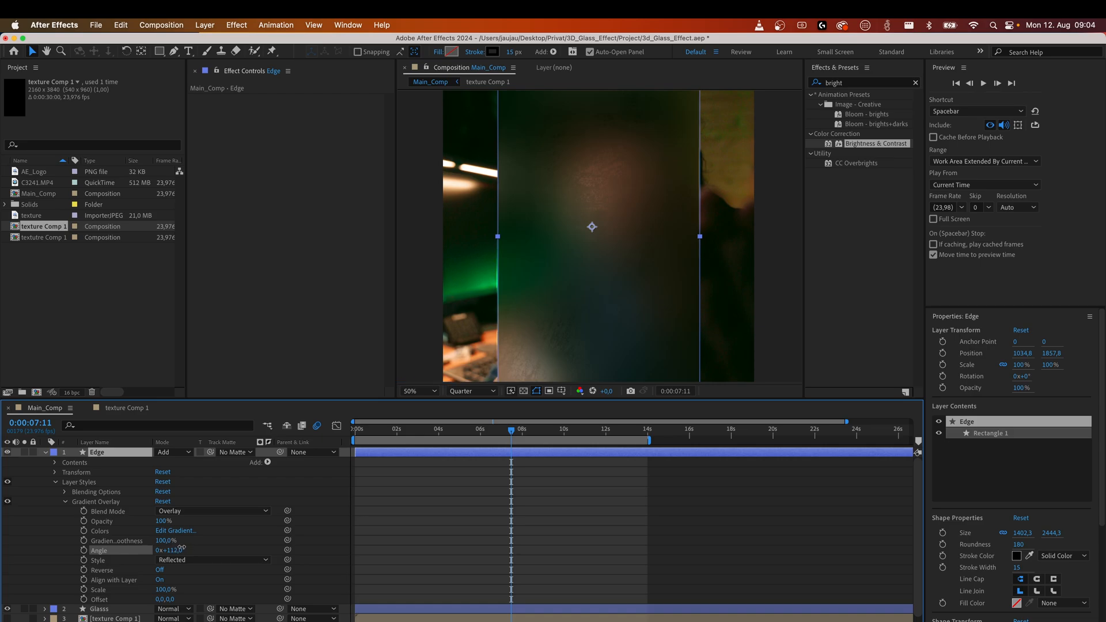
{"action": "left_click_drag", "start_coordinate": [175, 548], "coordinate": [169, 550]}
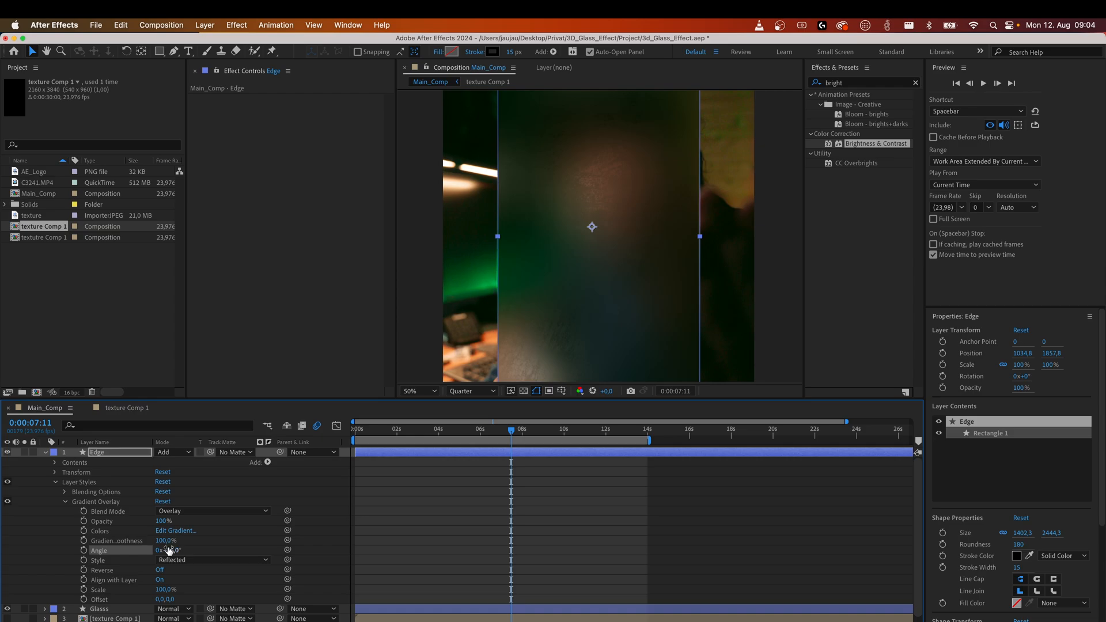
Add the expression time*40 to the Gradient Overlay's Angle on the Edge layer so the gradient rotates over time.
{"action": "left_click_drag", "start_coordinate": [169, 550], "coordinate": [169, 551]}
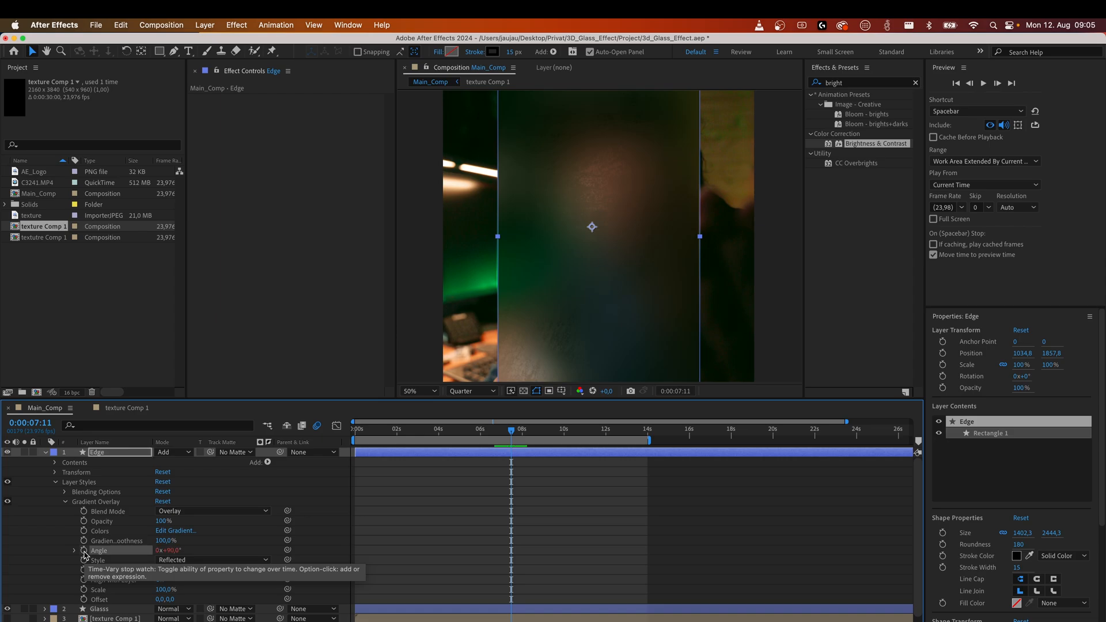
{"action": "left_click", "coordinate": [84, 552], "text": "alt"}
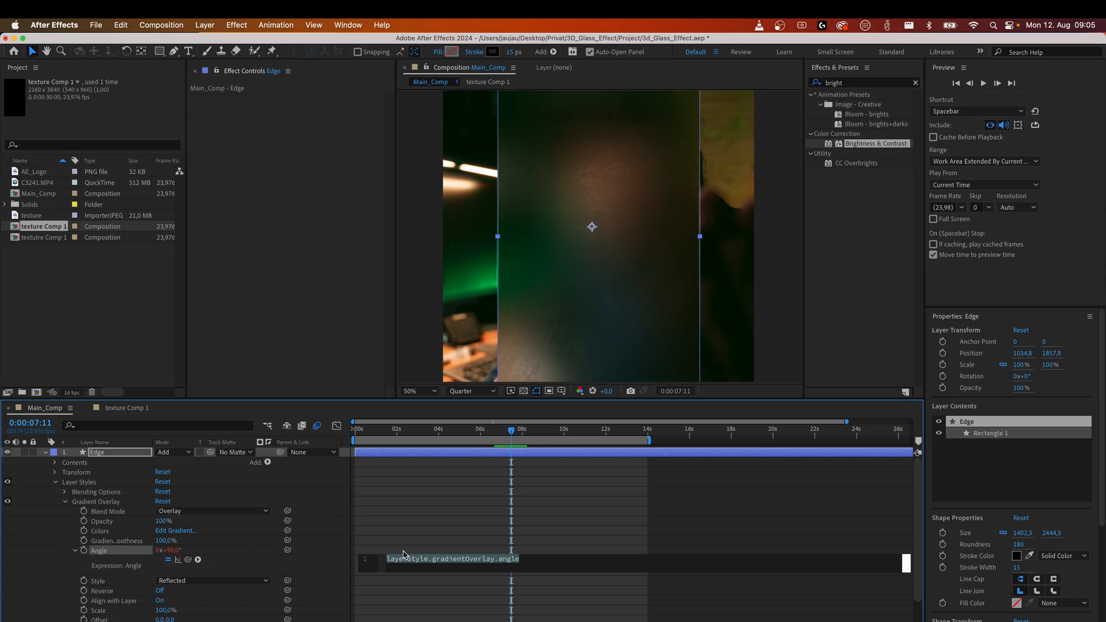
{"action": "type", "text": "time*40"}
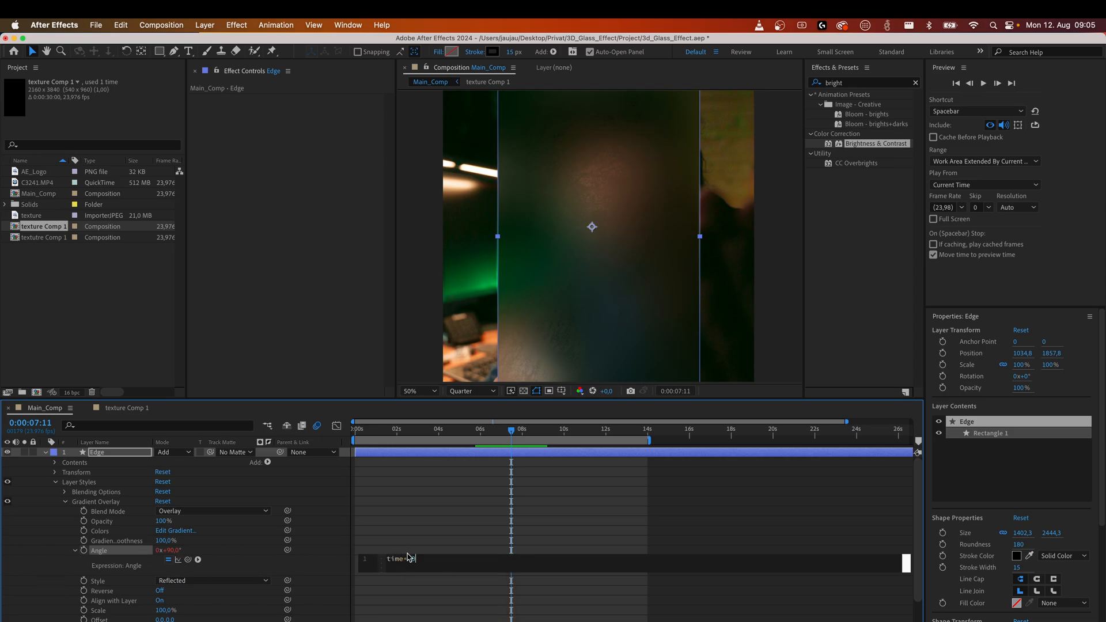
{"action": "left_click", "coordinate": [44, 559]}
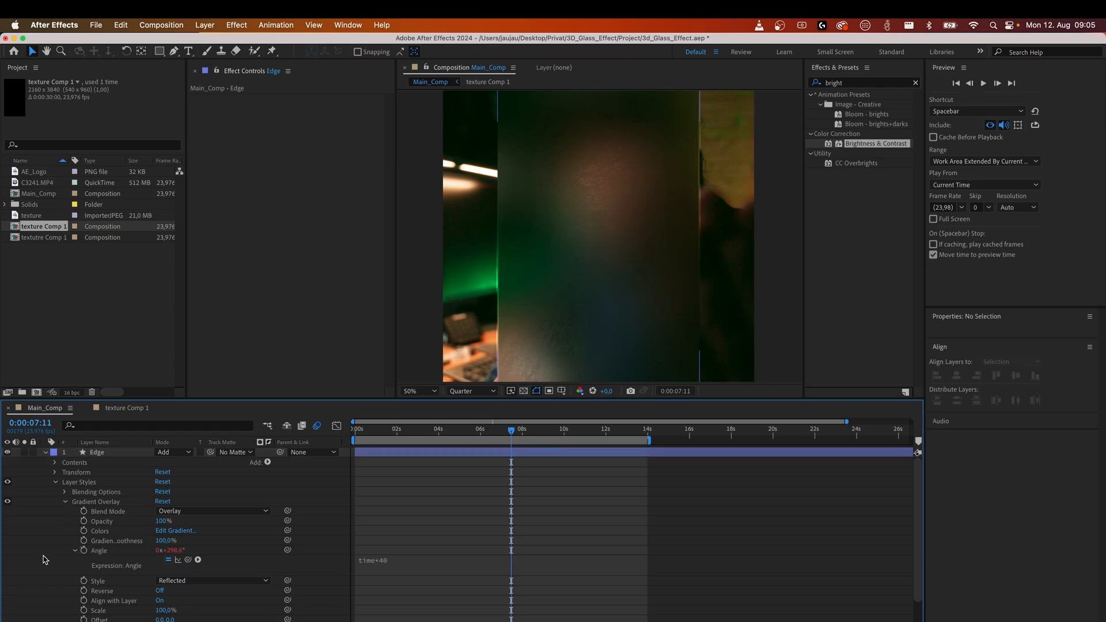
Preview the animated edge gradient from the start of the composition at 25% zoom.
{"action": "left_click", "coordinate": [56, 483]}
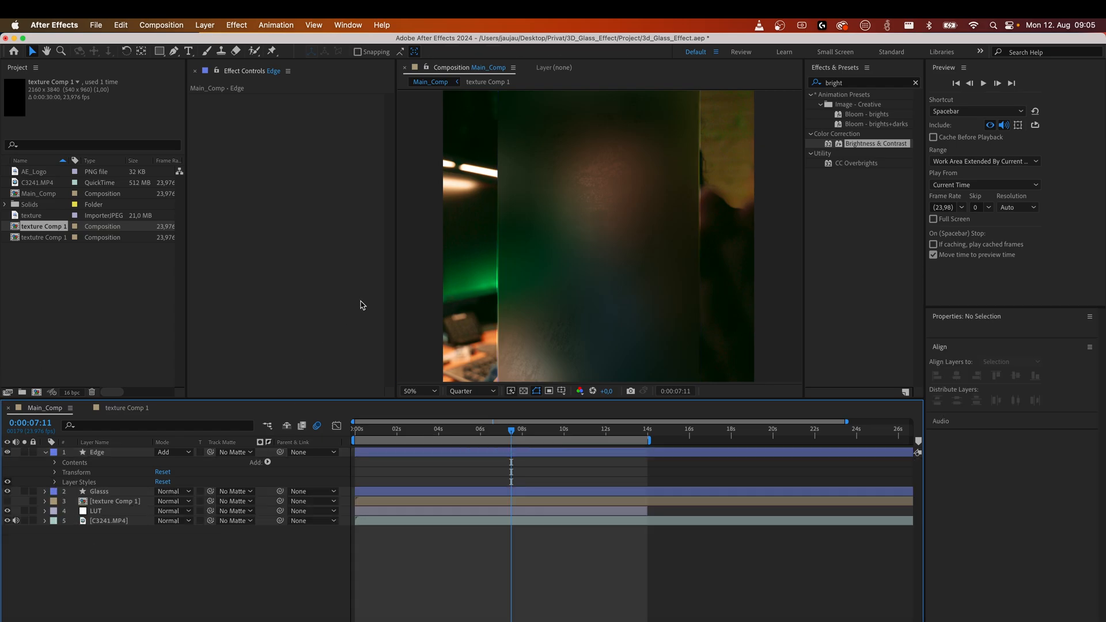
{"action": "left_click", "coordinate": [419, 391]}
{"action": "left_click", "coordinate": [431, 410]}
{"action": "left_click", "coordinate": [270, 567]}
{"action": "key", "text": "Home"}
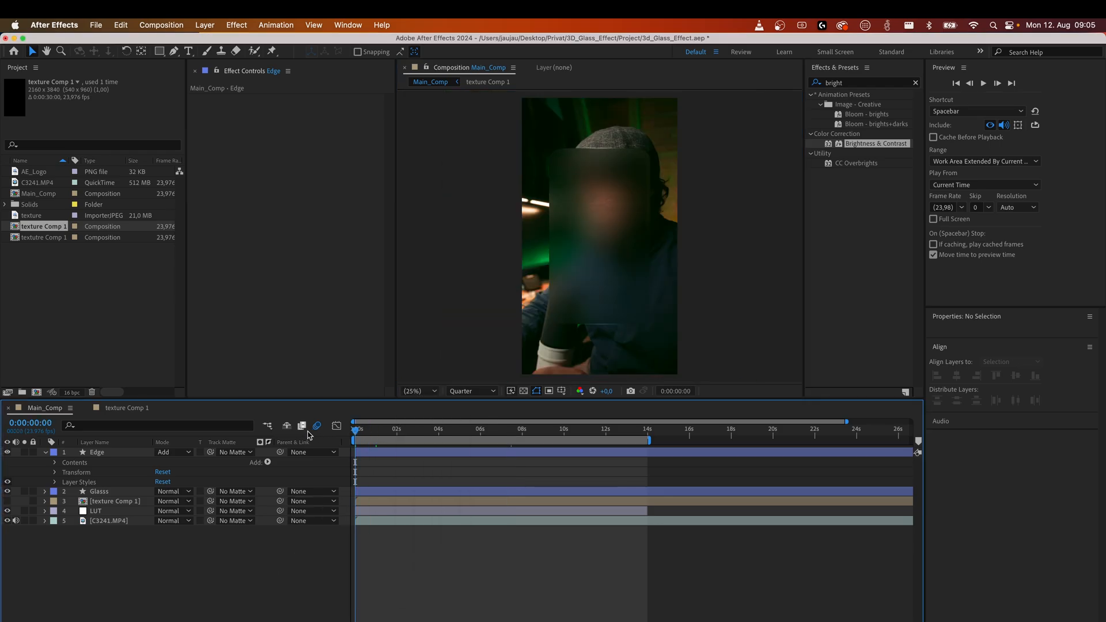
{"action": "key", "text": "space"}
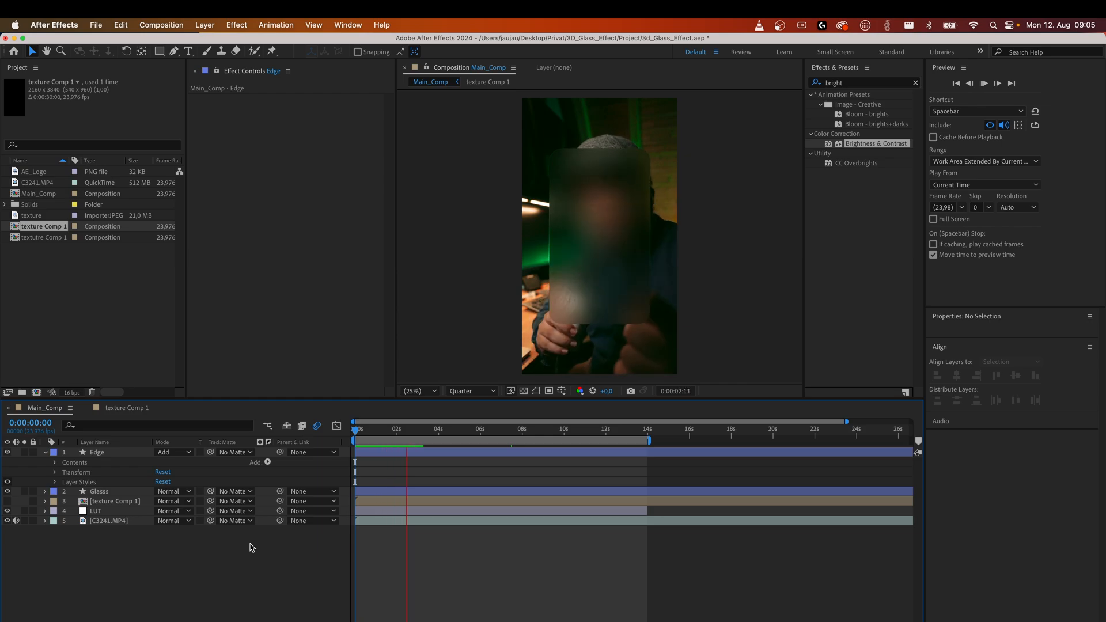
{"action": "key", "text": "space"}
{"action": "left_click_drag", "start_coordinate": [393, 432], "coordinate": [353, 427]}
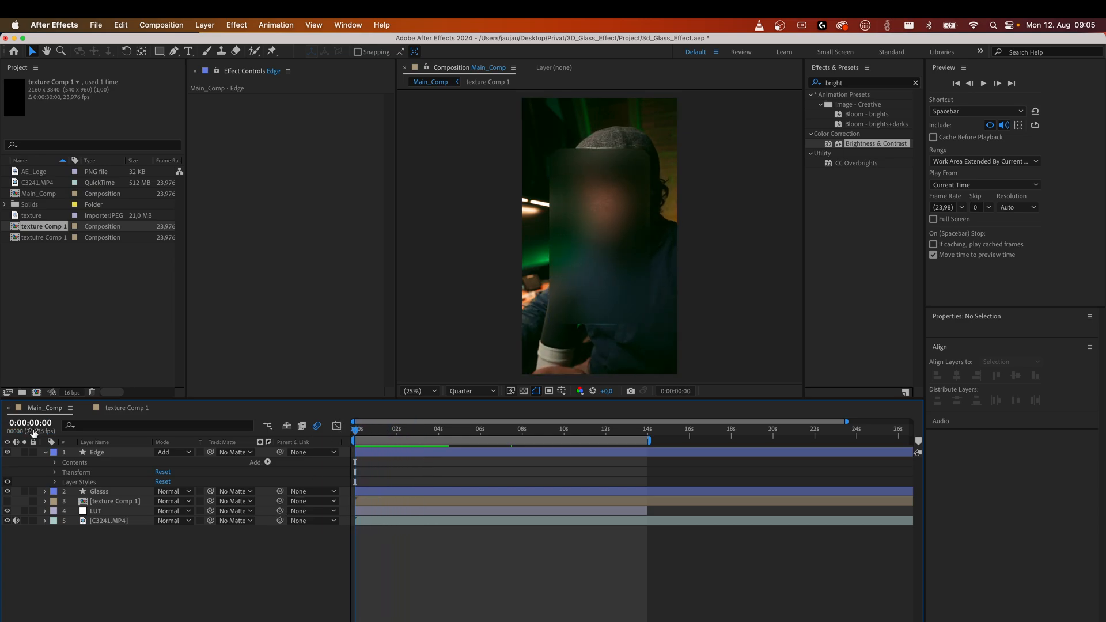
Save the project and turn the Glass and Edge layers into 3D layers.
{"action": "left_click", "coordinate": [46, 453]}
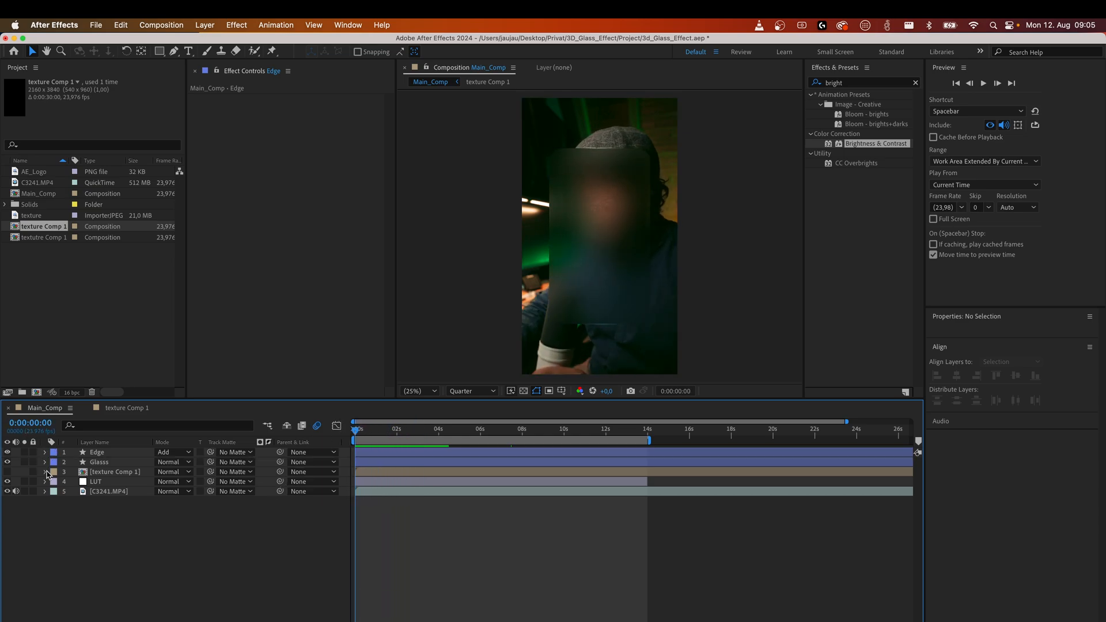
{"action": "key", "text": "super+s"}
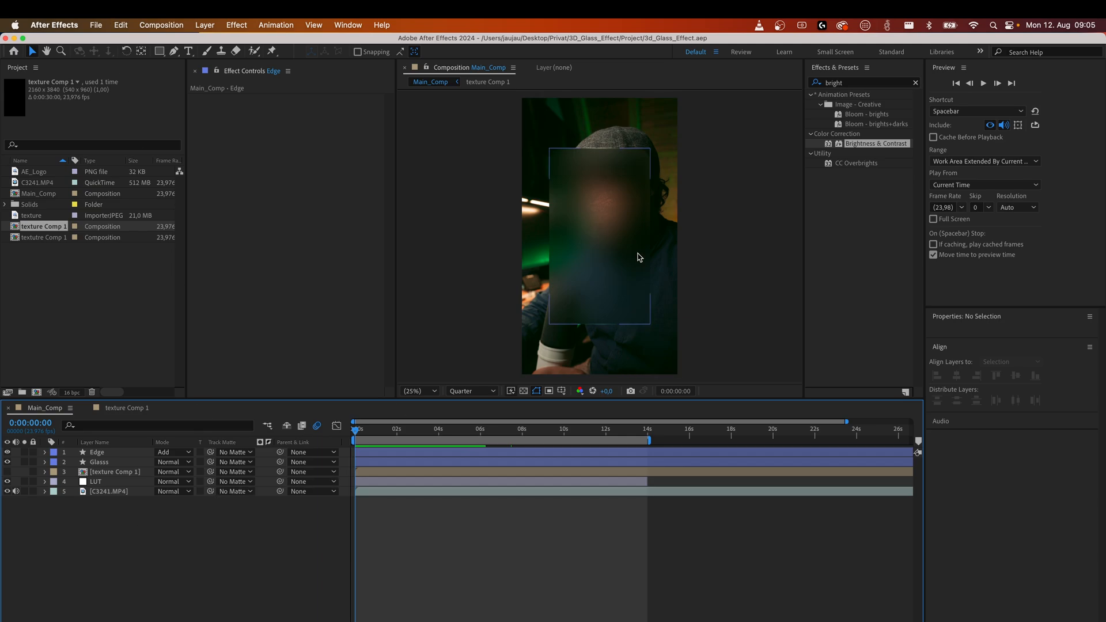
{"action": "left_click", "coordinate": [108, 464]}
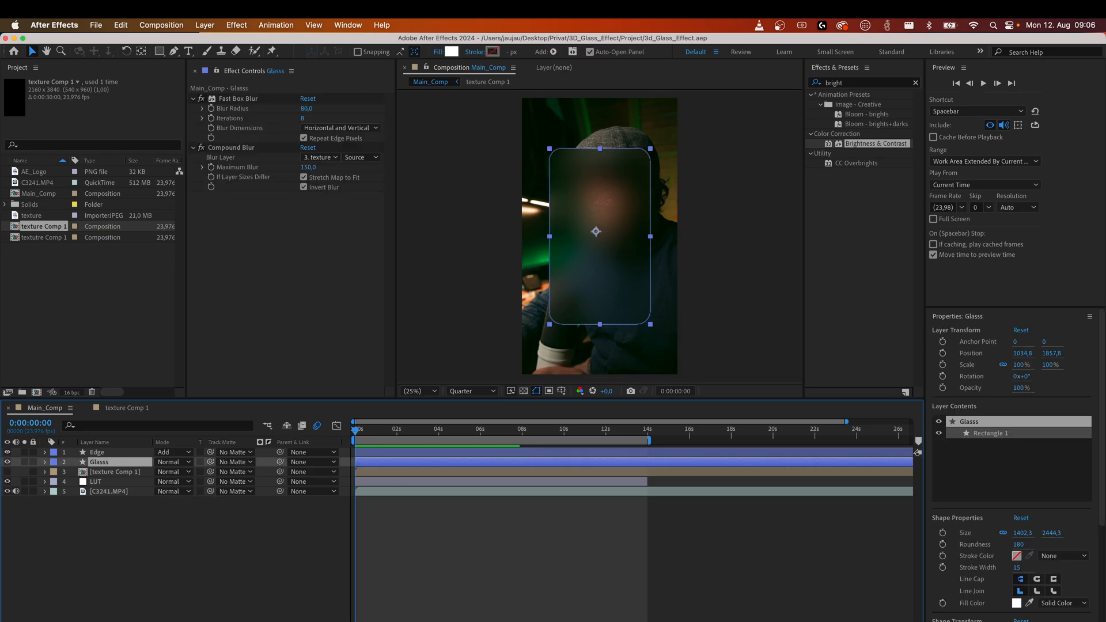
{"action": "key", "text": "F4"}
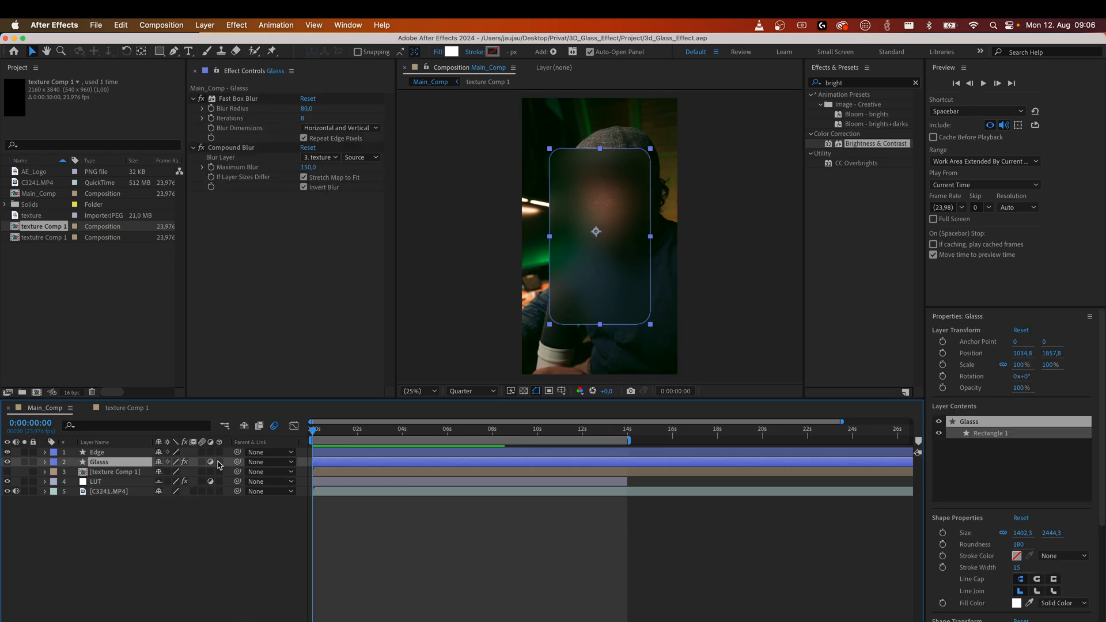
{"action": "left_click", "coordinate": [219, 463]}
{"action": "left_click", "coordinate": [118, 454]}
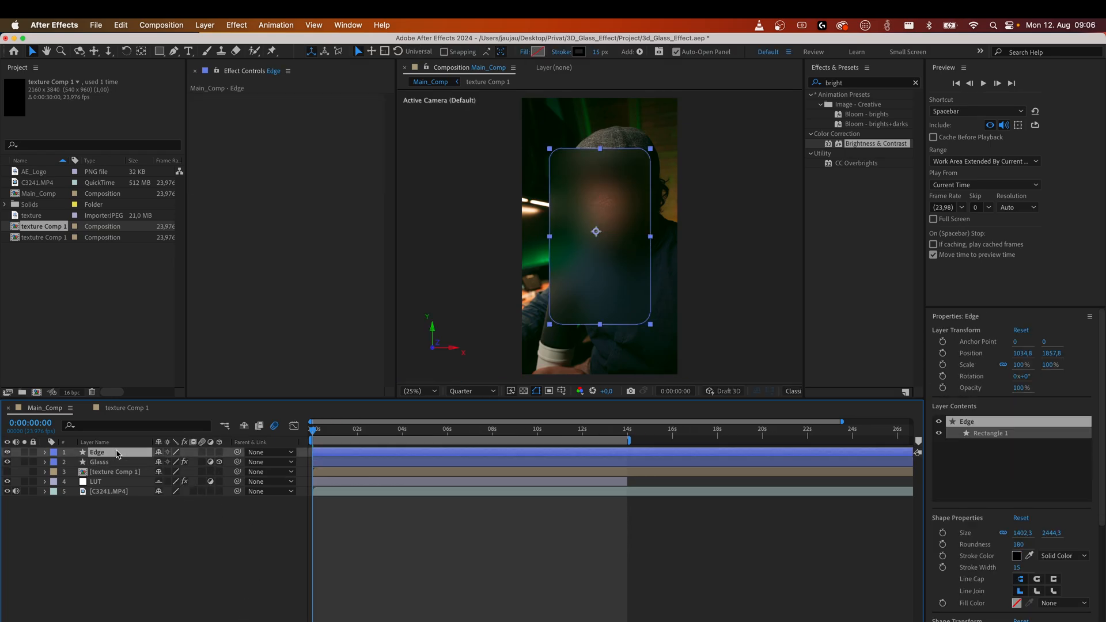
{"action": "left_click", "coordinate": [219, 453]}
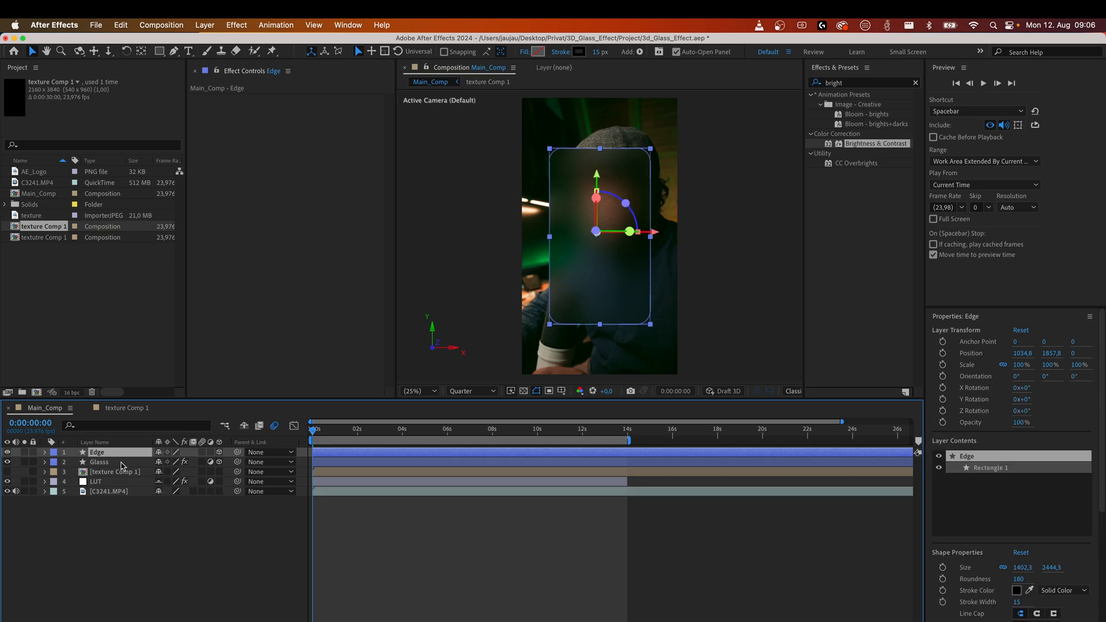
Parent the Edge layer to the Glass layer.
{"action": "left_click", "coordinate": [126, 521]}
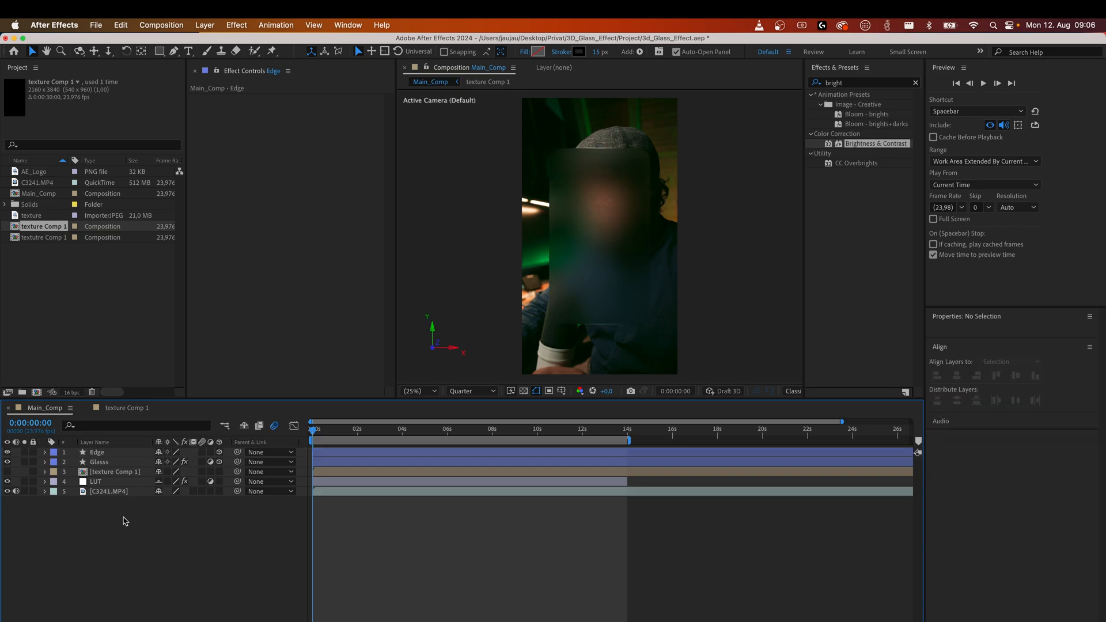
{"action": "left_click", "coordinate": [121, 454]}
{"action": "left_click_drag", "start_coordinate": [237, 452], "coordinate": [133, 465]}
{"action": "left_click", "coordinate": [141, 524]}
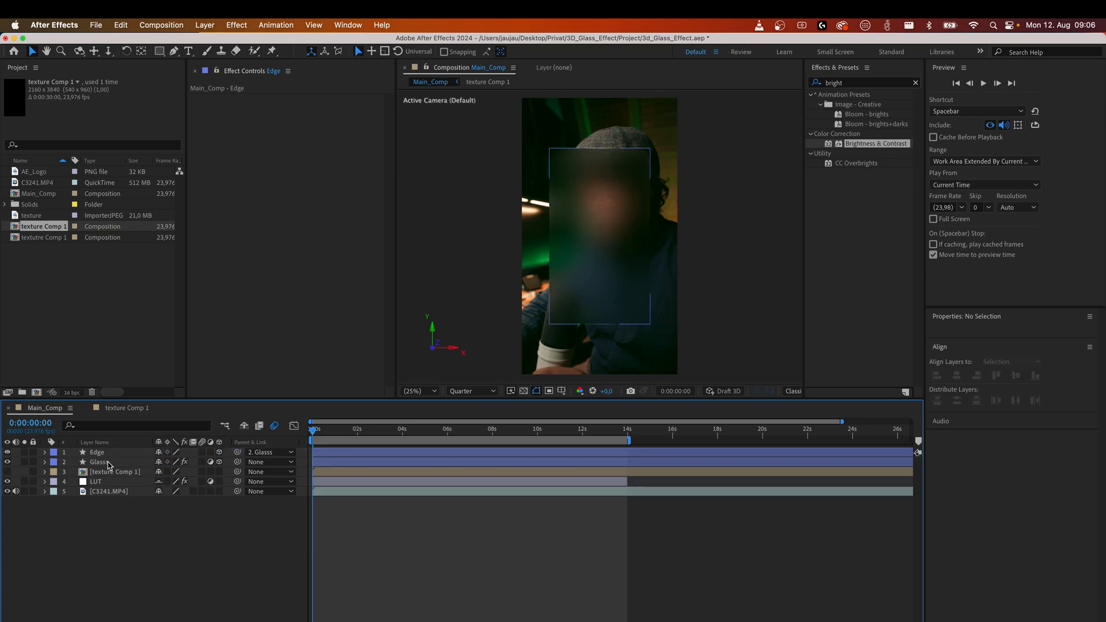
Try rotating the Glass layer around its Y axis, then set its Y Rotation back to 0°.
{"action": "left_click", "coordinate": [107, 463]}
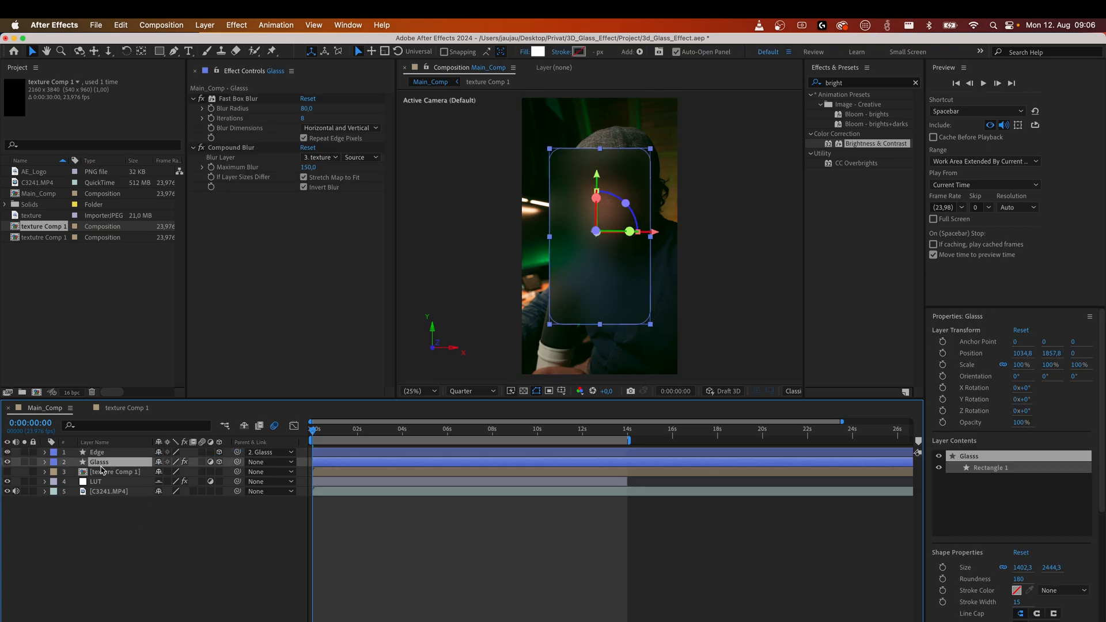
{"action": "left_click", "coordinate": [45, 462]}
{"action": "left_click", "coordinate": [55, 473]}
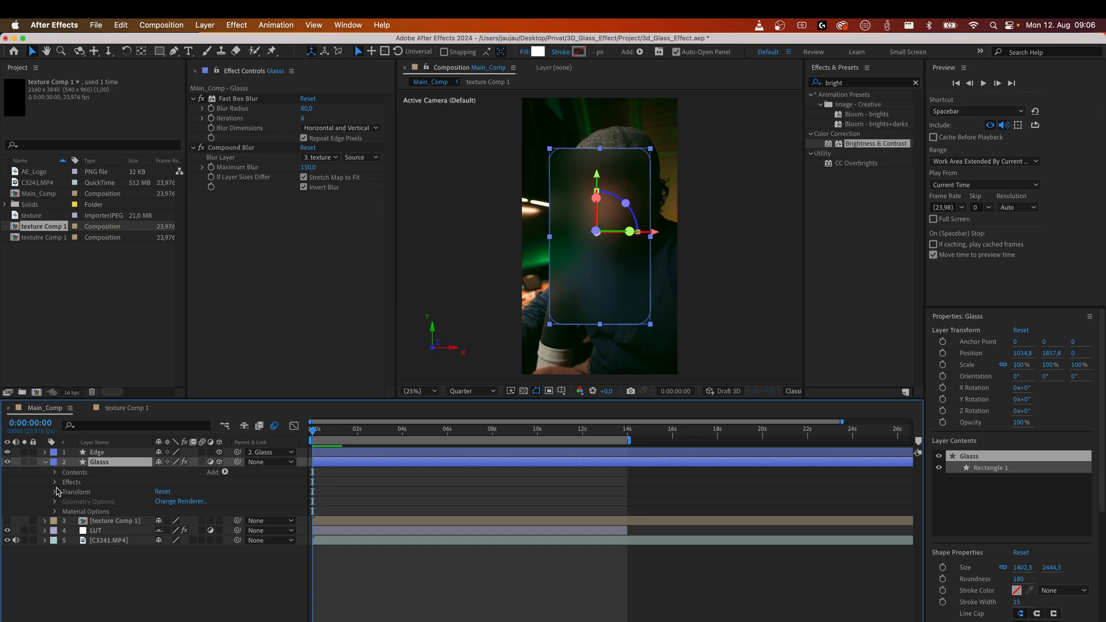
{"action": "left_click", "coordinate": [54, 493]}
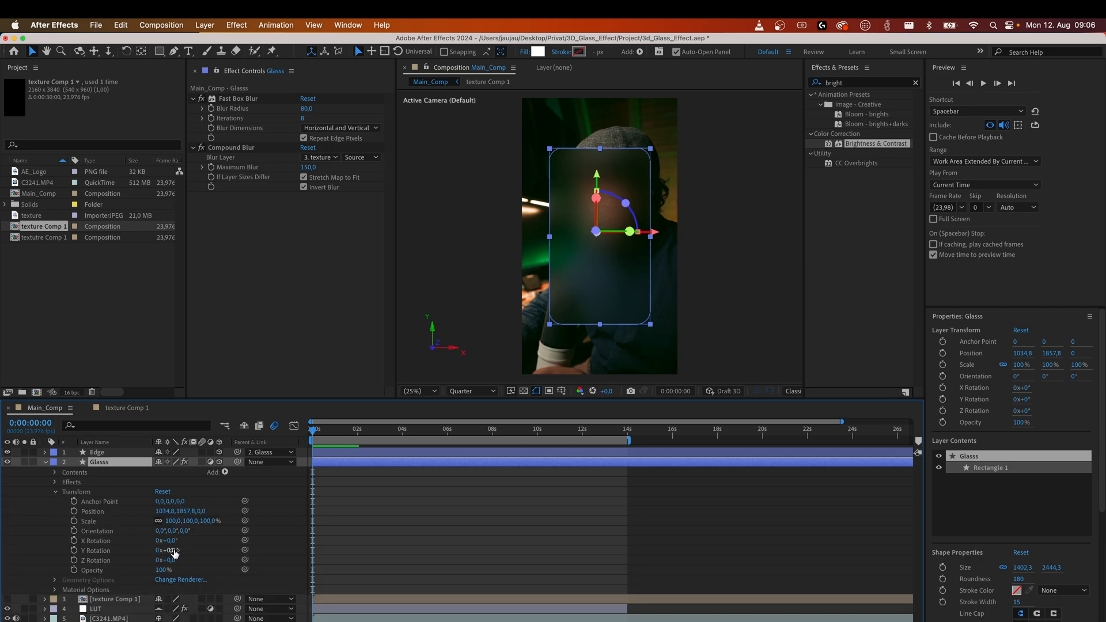
{"action": "mouse_move", "coordinate": [168, 551]}
{"action": "left_mouse_down"}
{"action": "mouse_move", "coordinate": [190, 549]}
{"action": "mouse_move", "coordinate": [169, 550]}
{"action": "left_mouse_up"}
{"action": "scroll", "coordinate": [614, 236], "scroll_direction": "down", "scroll_amount": 2}
{"action": "scroll", "coordinate": [613, 236], "scroll_direction": "up", "scroll_amount": 4}
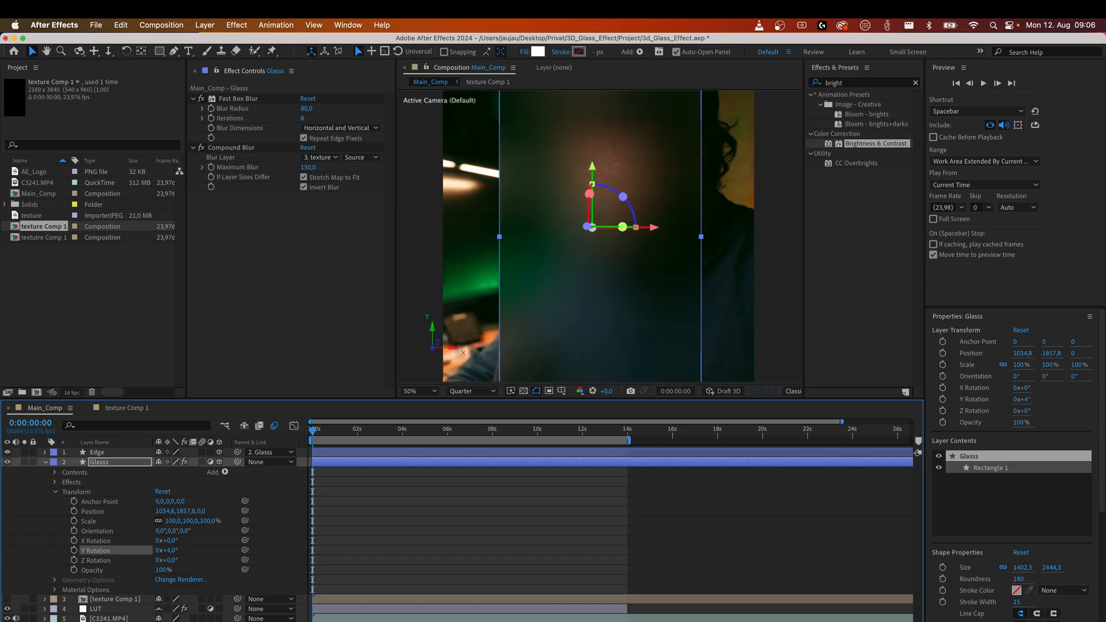
{"action": "mouse_move", "coordinate": [171, 550]}
{"action": "left_mouse_down"}
{"action": "mouse_move", "coordinate": [198, 548]}
{"action": "mouse_move", "coordinate": [183, 546]}
{"action": "left_mouse_up"}
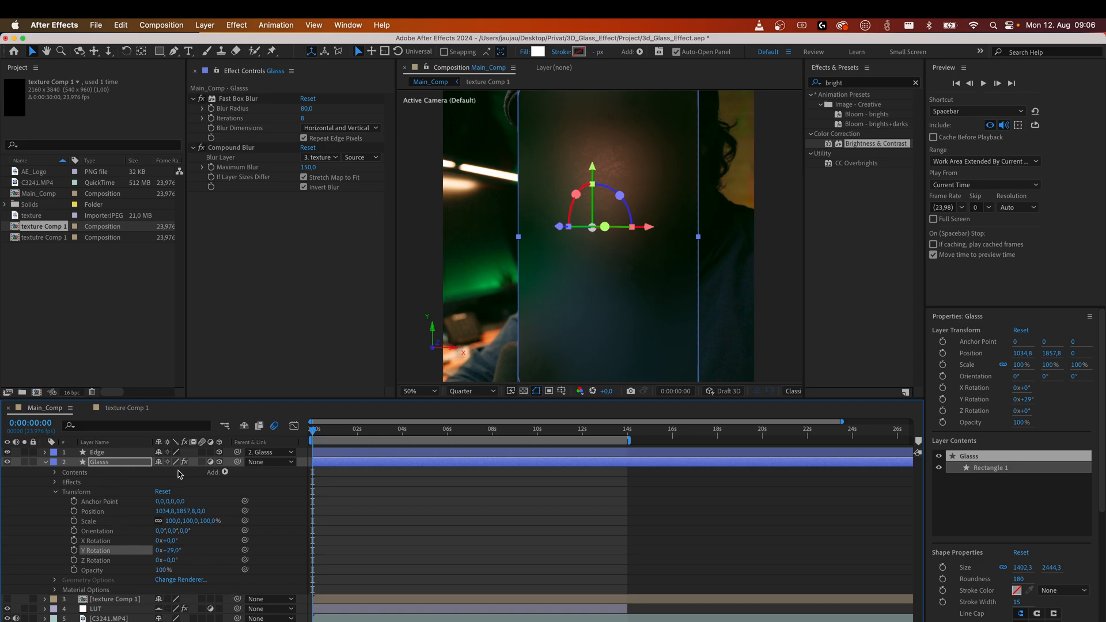
{"action": "left_click", "coordinate": [173, 550]}
{"action": "type", "text": "0"}
{"action": "key", "text": "Return"}
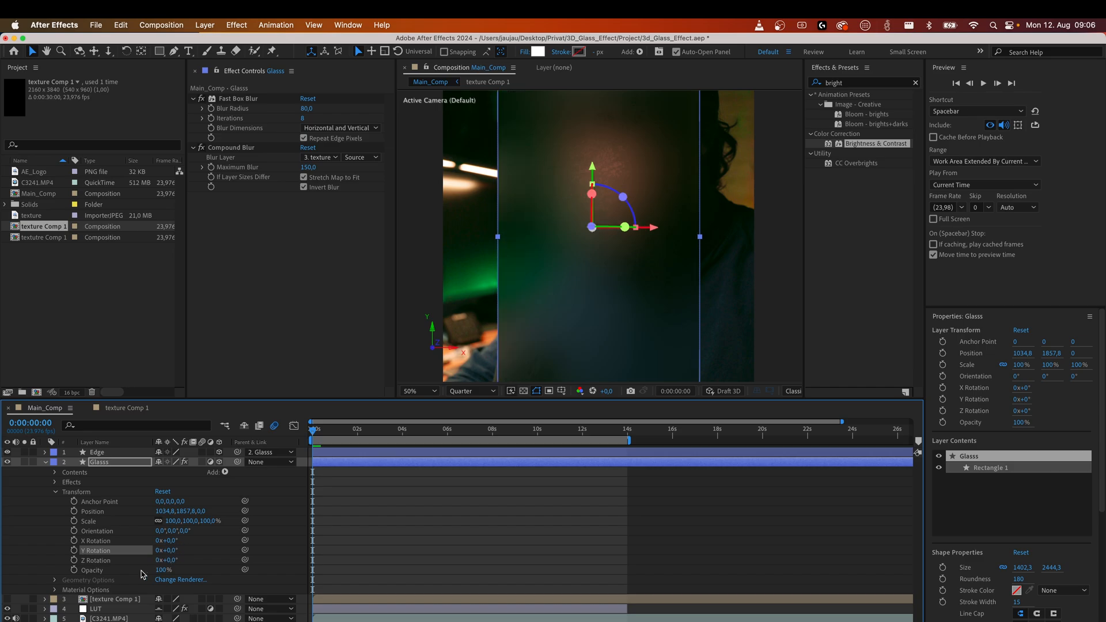
Dock the texture Comp 1 timeline beside Main_Comp and expand the Glass layer's transform properties.
{"action": "left_click", "coordinate": [46, 463]}
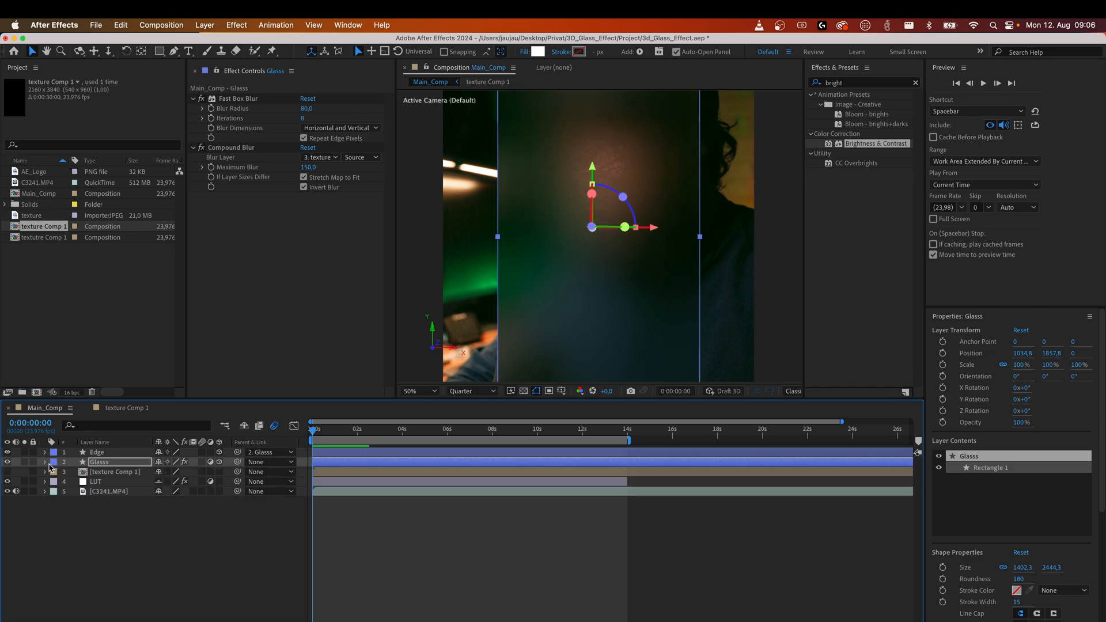
{"action": "left_click", "coordinate": [107, 514]}
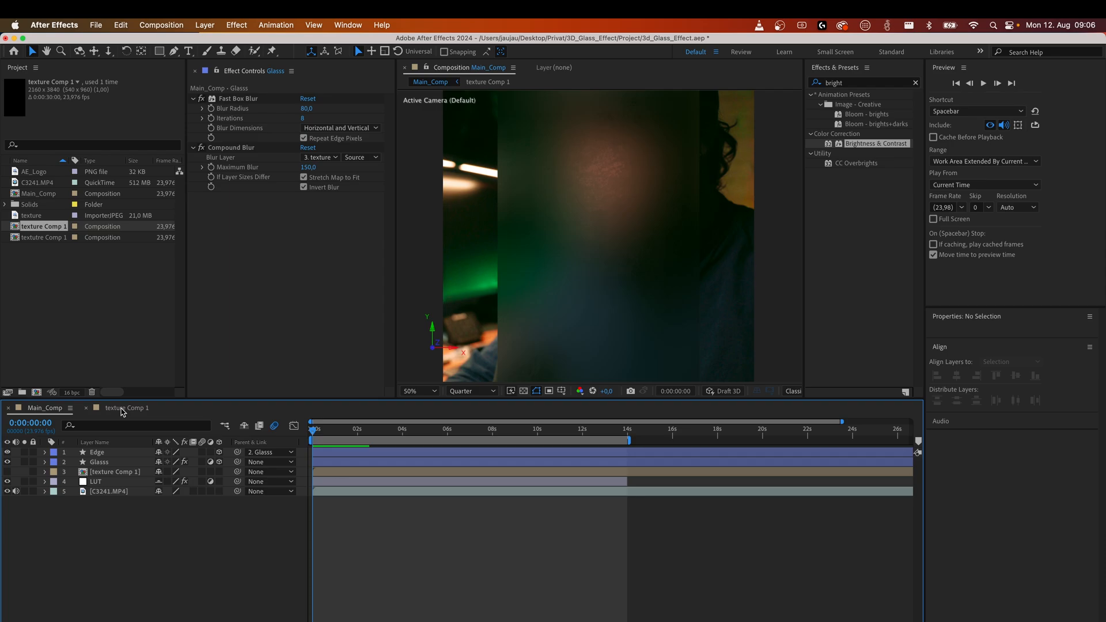
{"action": "left_click_drag", "start_coordinate": [121, 409], "coordinate": [11, 475]}
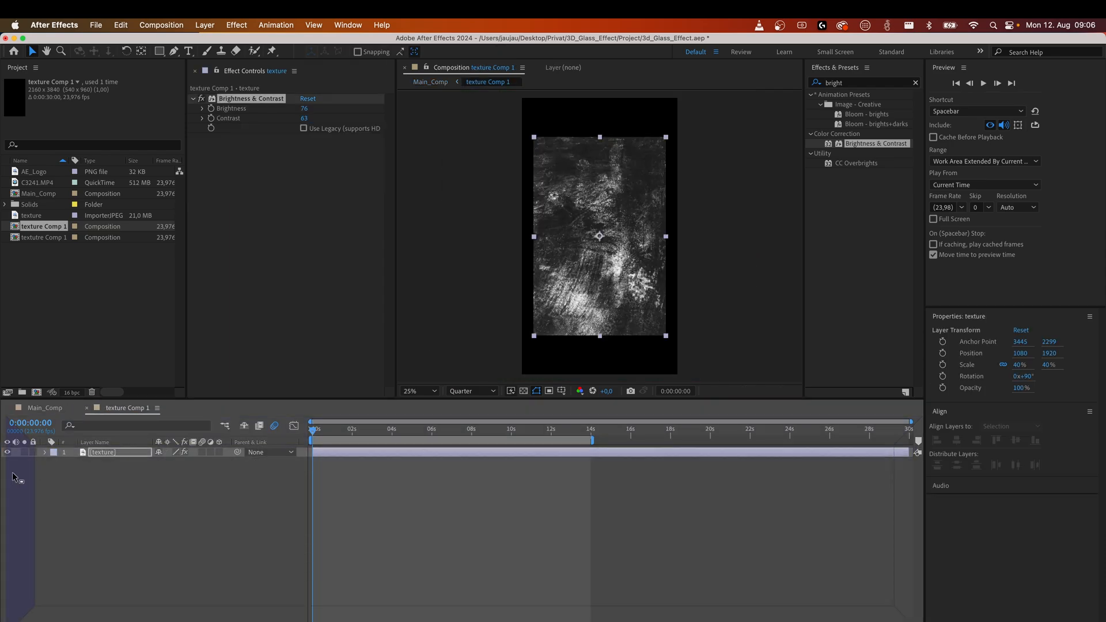
{"action": "left_click_drag", "start_coordinate": [14, 477], "coordinate": [14, 477]}
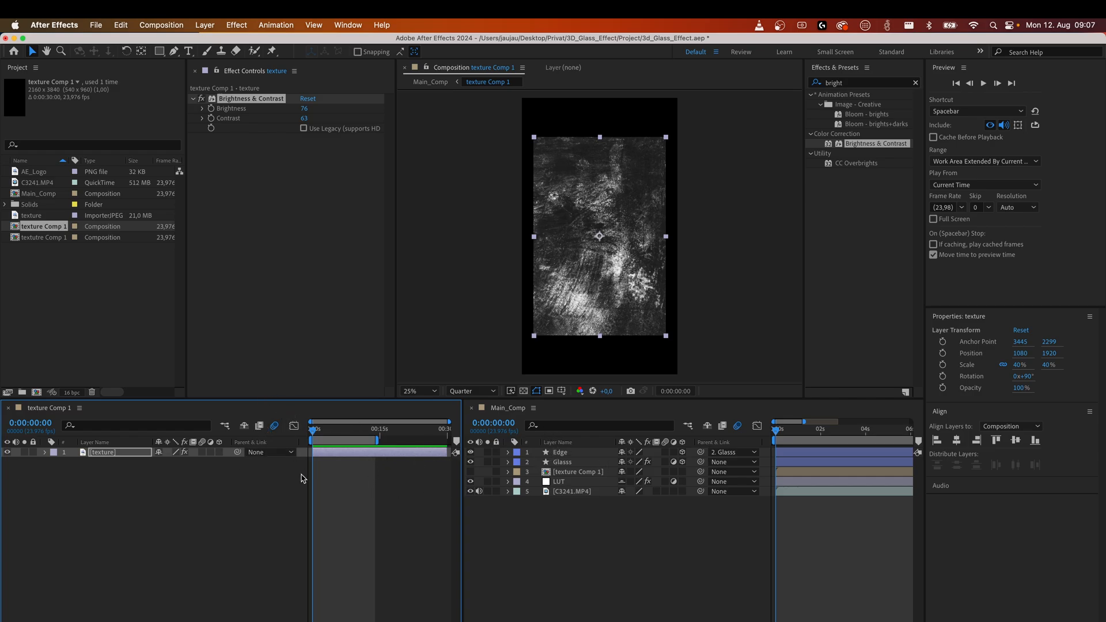
{"action": "left_click", "coordinate": [566, 526]}
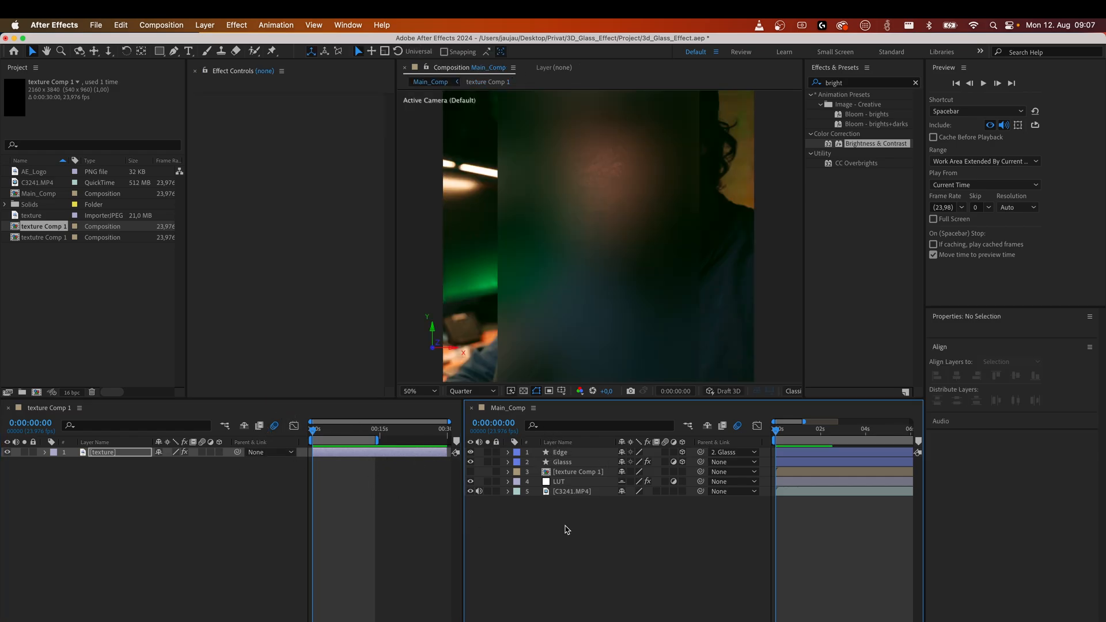
{"action": "left_click", "coordinate": [561, 462]}
{"action": "left_click", "coordinate": [508, 463]}
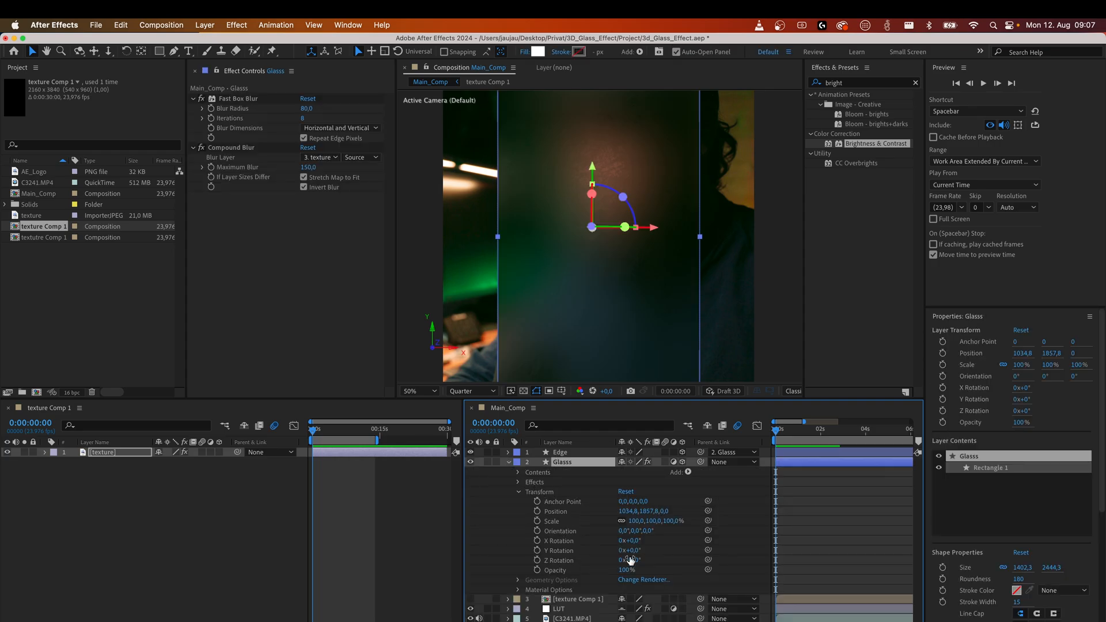
Make the texture layer inside texture Comp 1 a 3D layer and show its transform properties.
{"action": "left_click", "coordinate": [62, 485]}
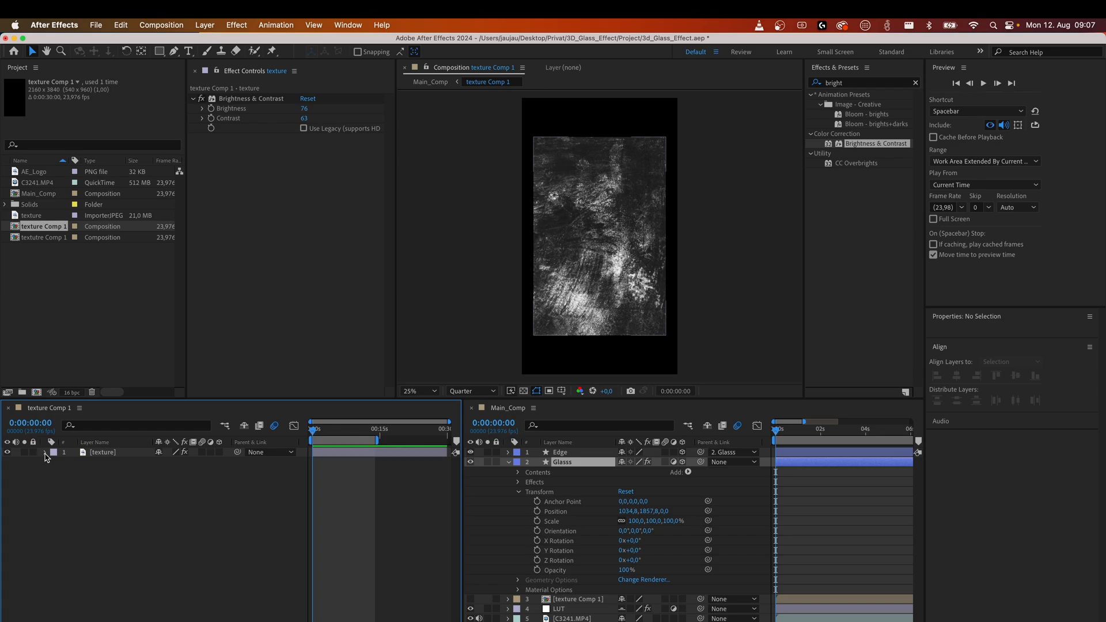
{"action": "left_click", "coordinate": [46, 453]}
{"action": "left_click", "coordinate": [54, 472]}
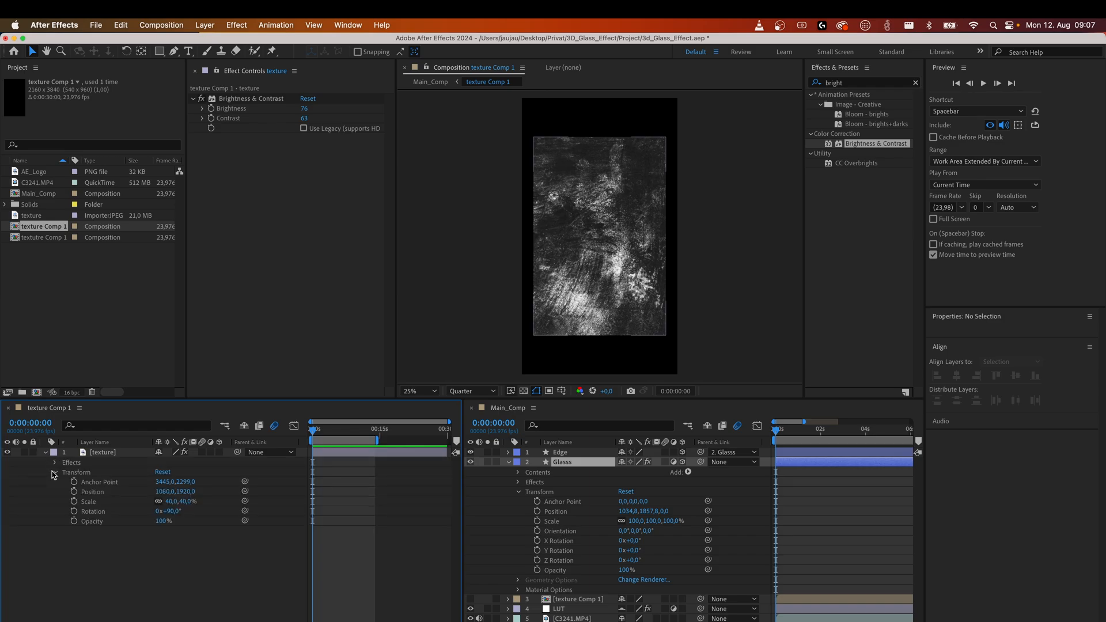
{"action": "left_click", "coordinate": [219, 453]}
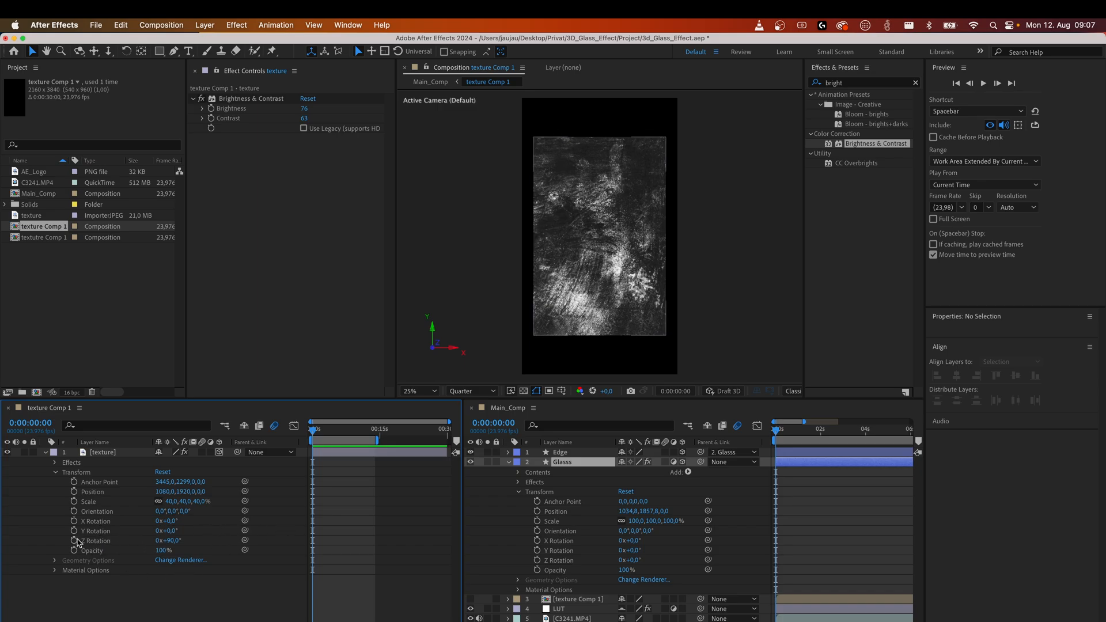
Link the texture layer's Z Rotation to the Glass layer's Z Rotation with an expression, adding +90.
{"action": "left_click_drag", "start_coordinate": [245, 542], "coordinate": [570, 561]}
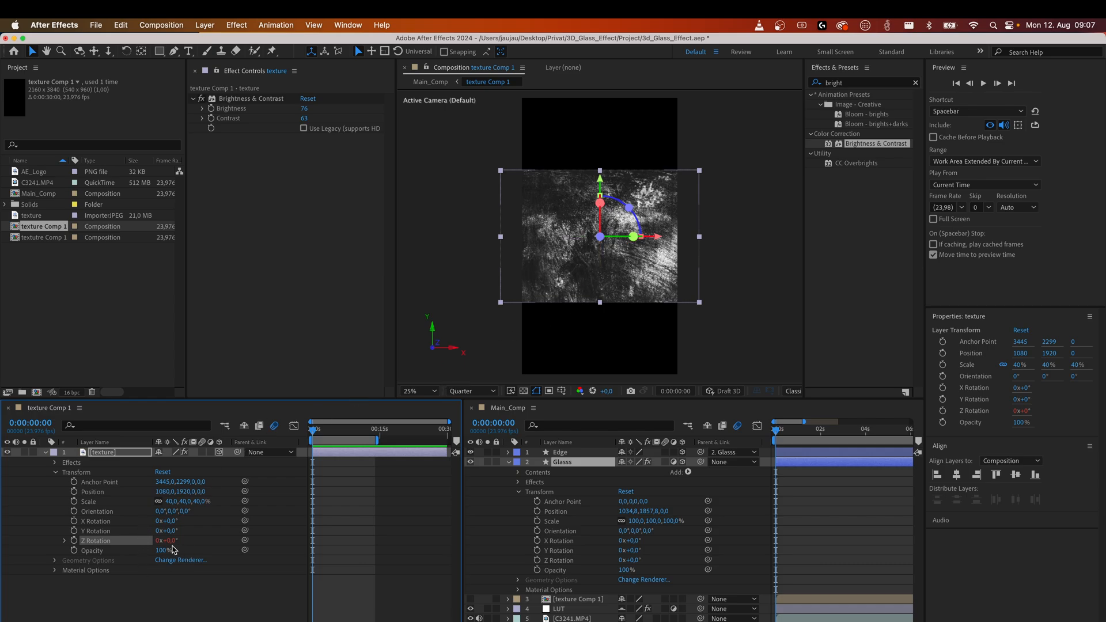
{"action": "key", "text": "super+v"}
{"action": "left_click", "coordinate": [401, 552]}
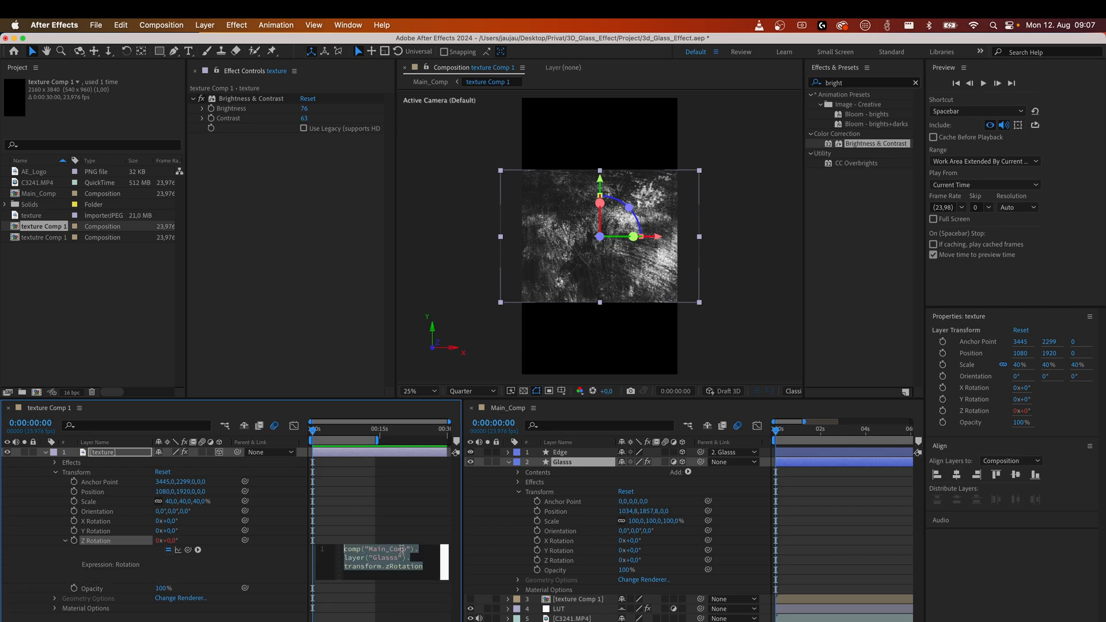
{"action": "left_click", "coordinate": [427, 571]}
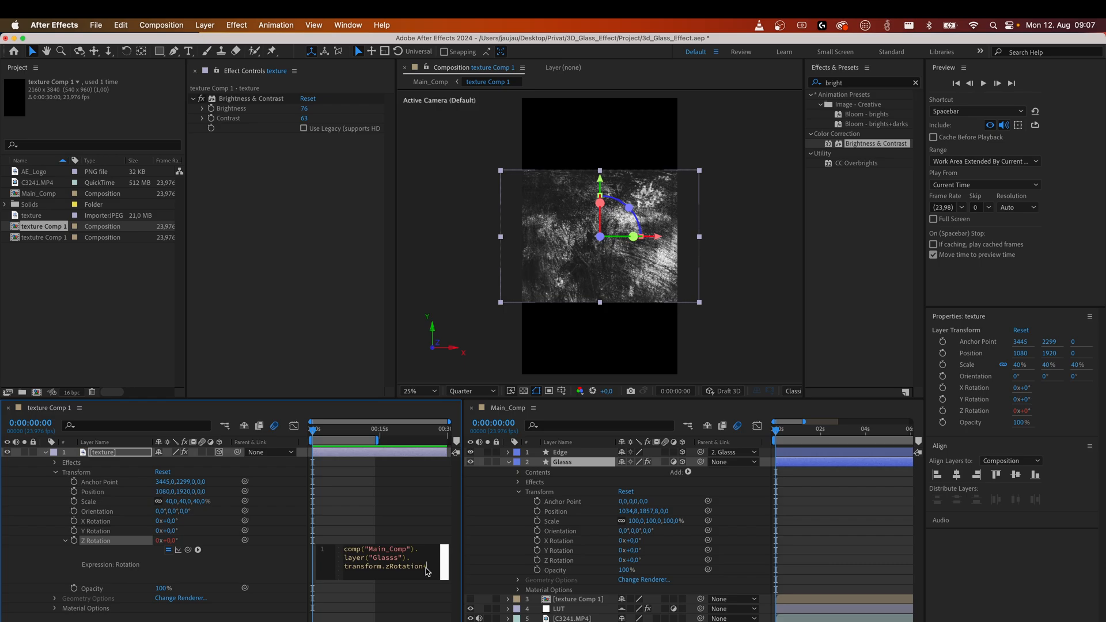
{"action": "type", "text": "+90"}
{"action": "left_click", "coordinate": [40, 561]}
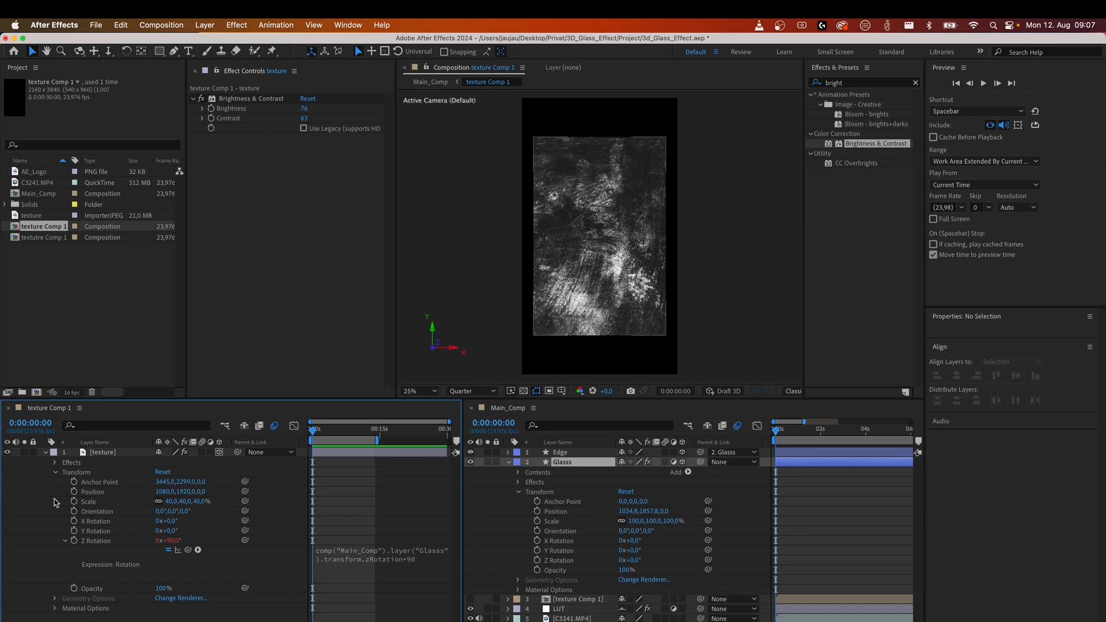
{"action": "left_click", "coordinate": [64, 541]}
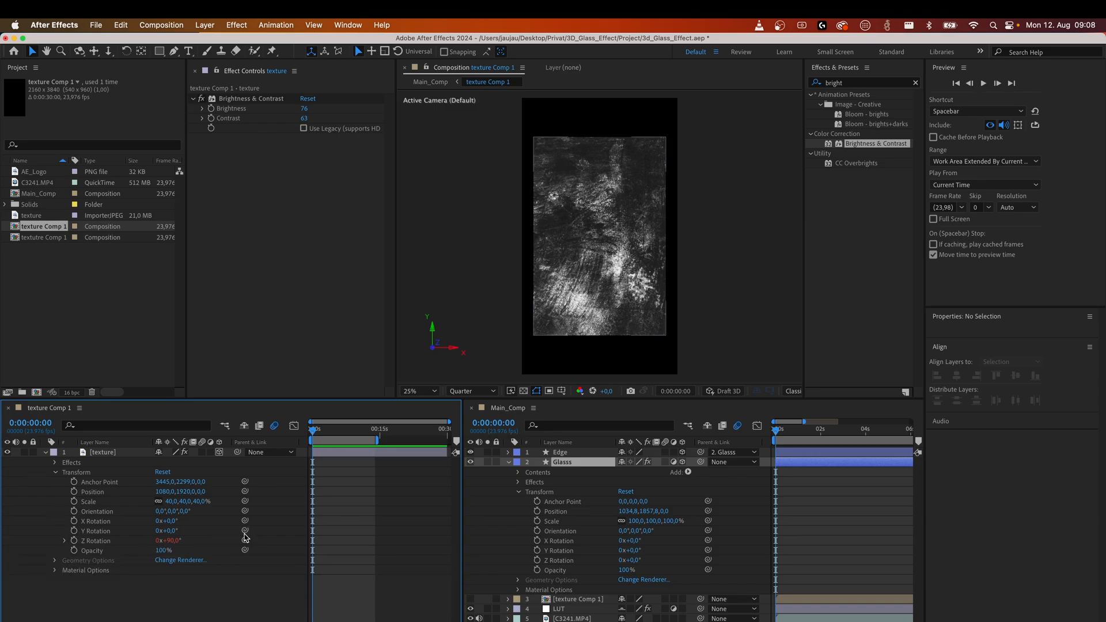
Link the texture layer's Y Rotation and X Rotation to the matching rotations of the Glass layer with the pick whip.
{"action": "left_click_drag", "start_coordinate": [245, 530], "coordinate": [577, 552]}
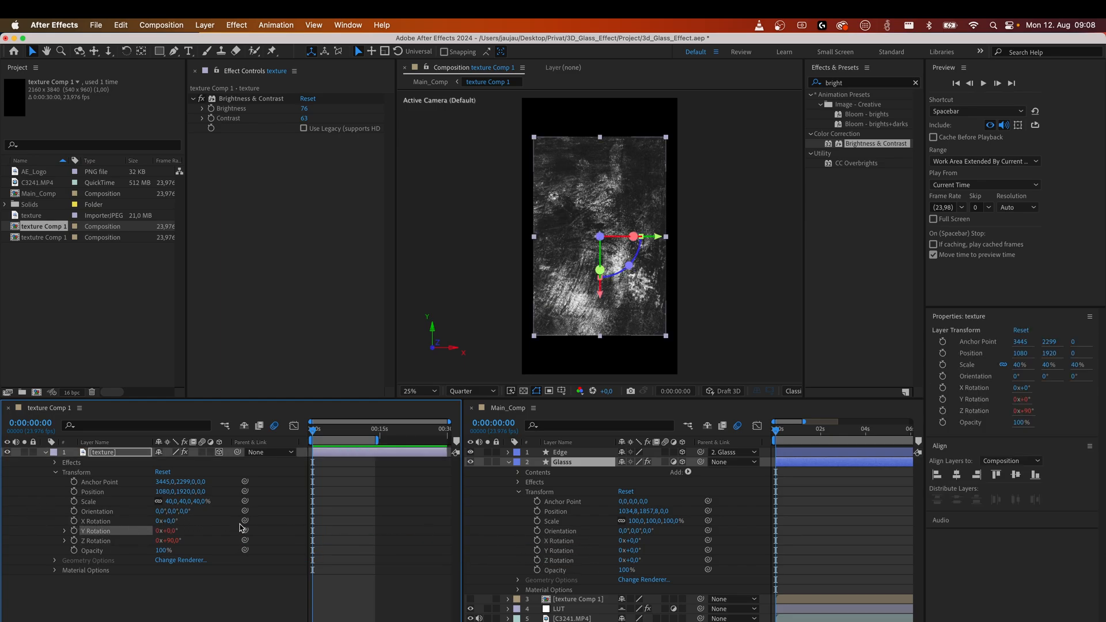
{"action": "left_click_drag", "start_coordinate": [245, 521], "coordinate": [567, 545]}
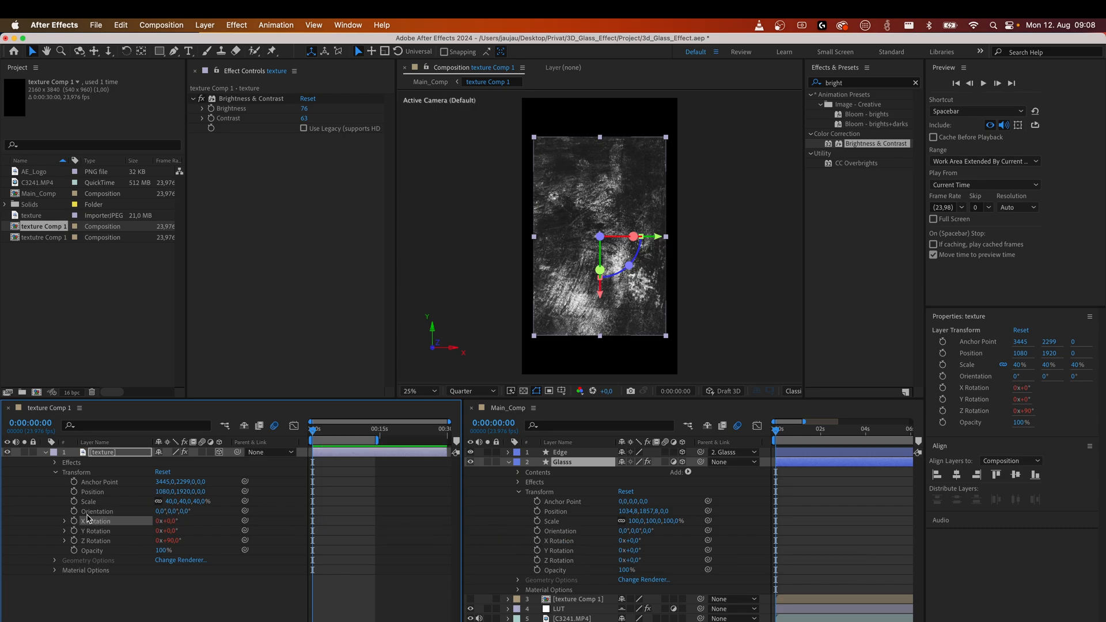
Link the texture layer's Scale to the Glass layer's Scale with an expression multiplied by -0.45.
{"action": "left_click", "coordinate": [73, 501], "text": "shift"}
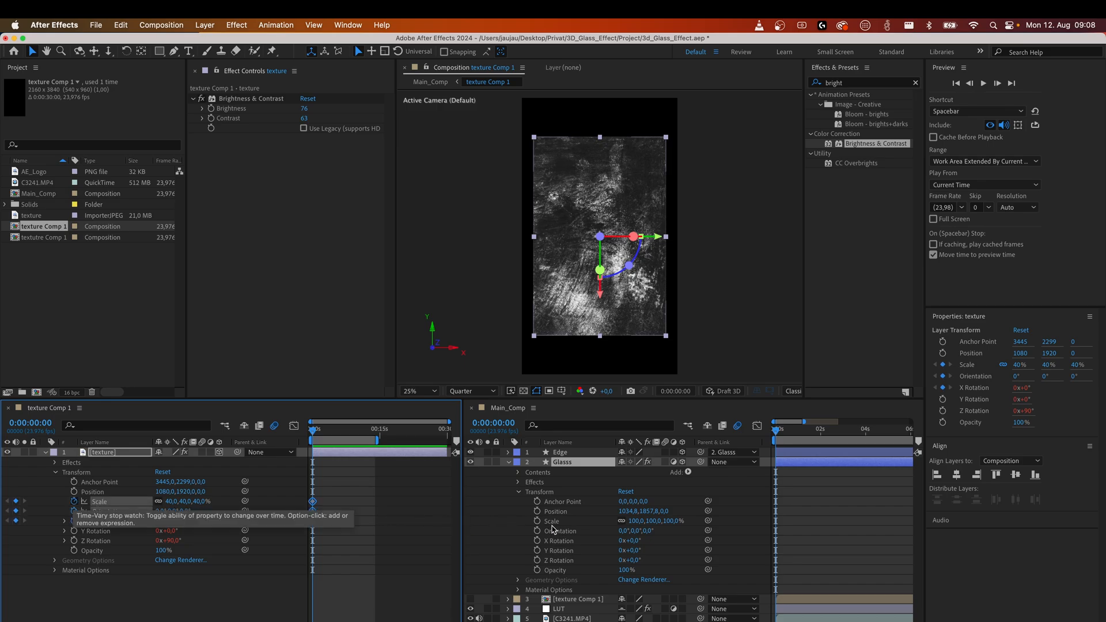
{"action": "key", "text": "super+z"}
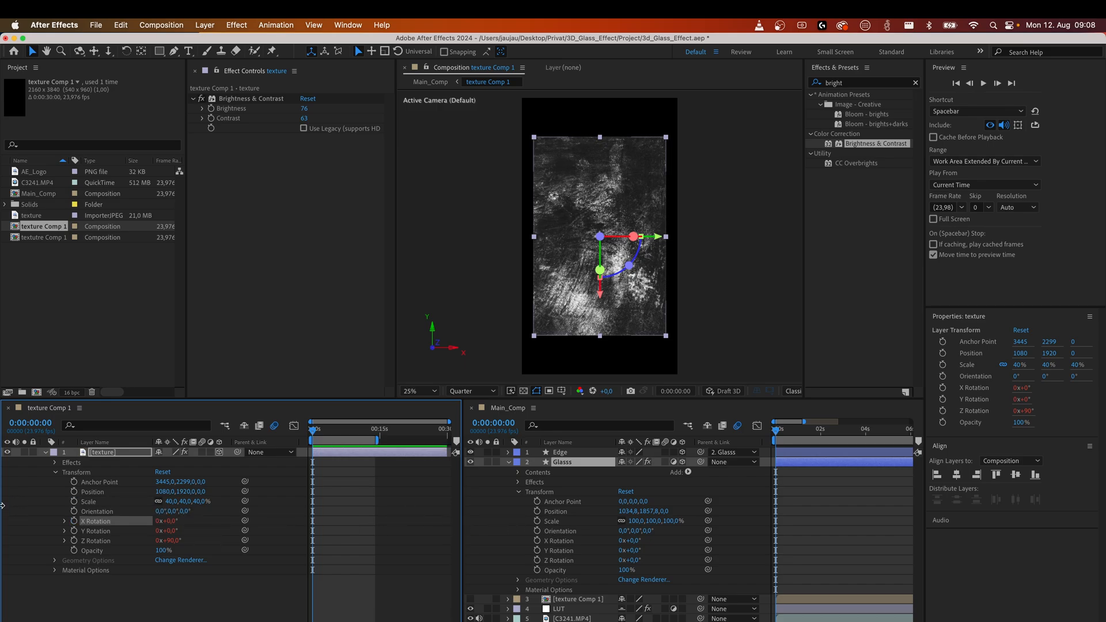
{"action": "left_click_drag", "start_coordinate": [245, 502], "coordinate": [559, 522]}
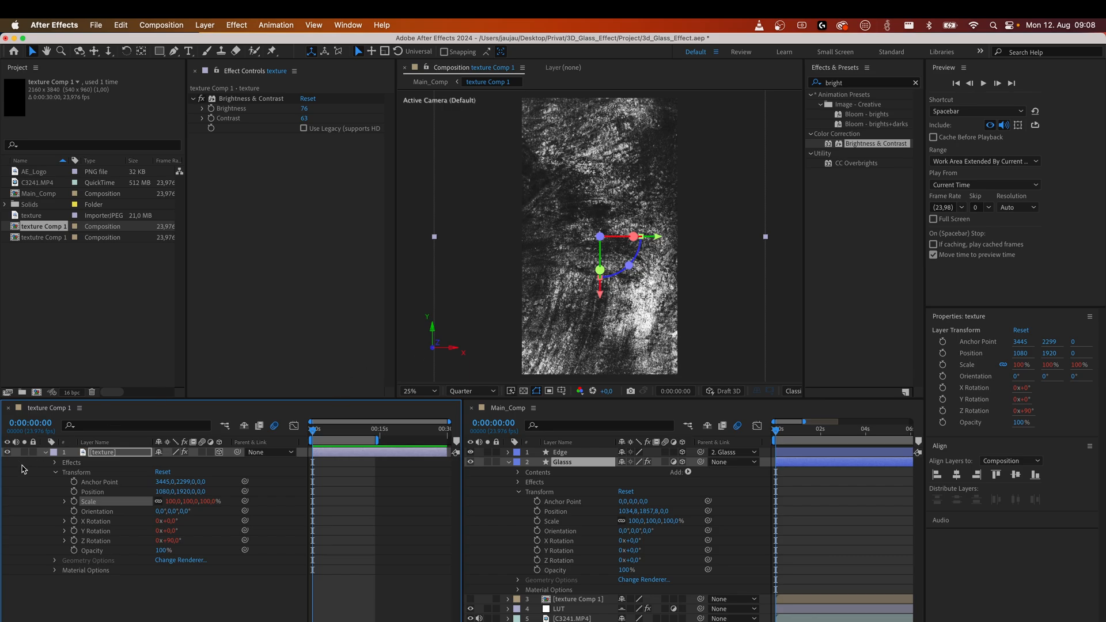
{"action": "left_click", "coordinate": [65, 502]}
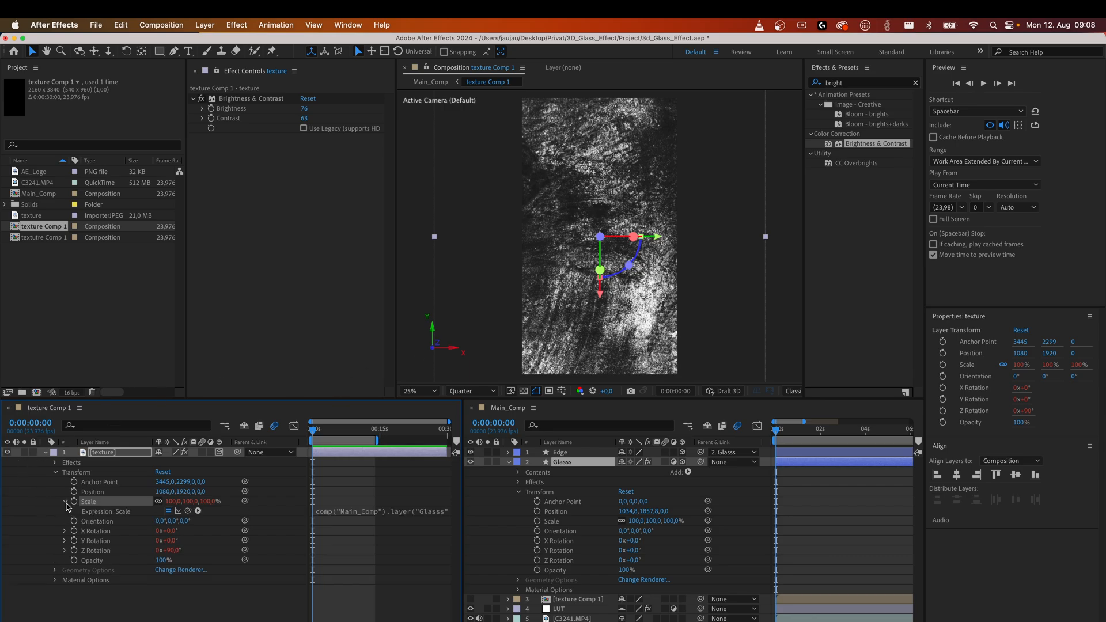
{"action": "left_click", "coordinate": [375, 512]}
{"action": "left_click", "coordinate": [419, 529]}
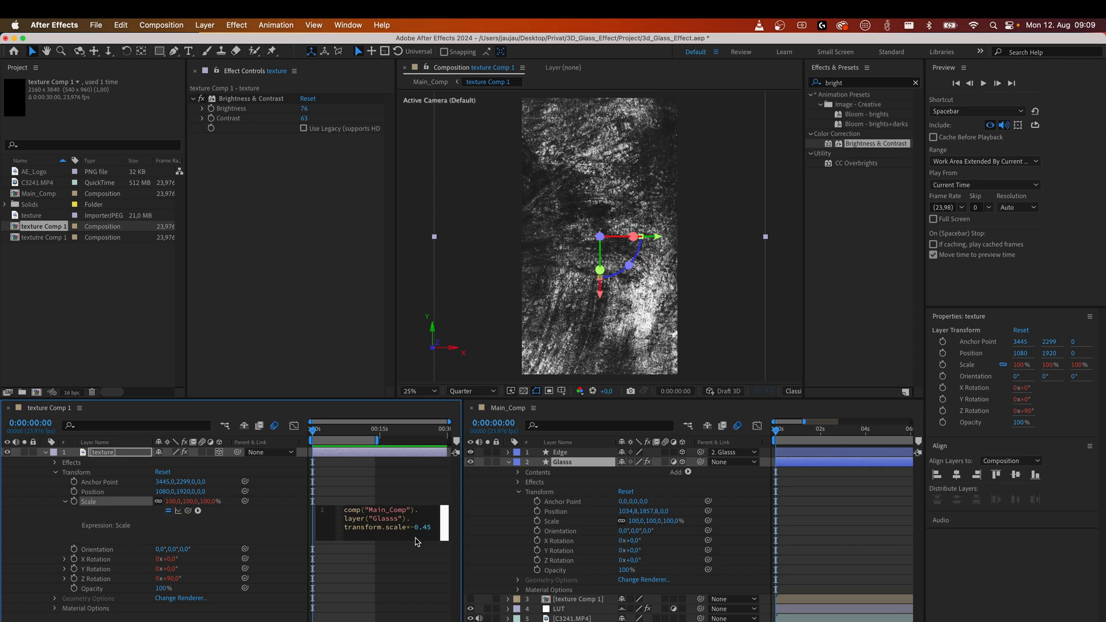
{"action": "left_click", "coordinate": [52, 523]}
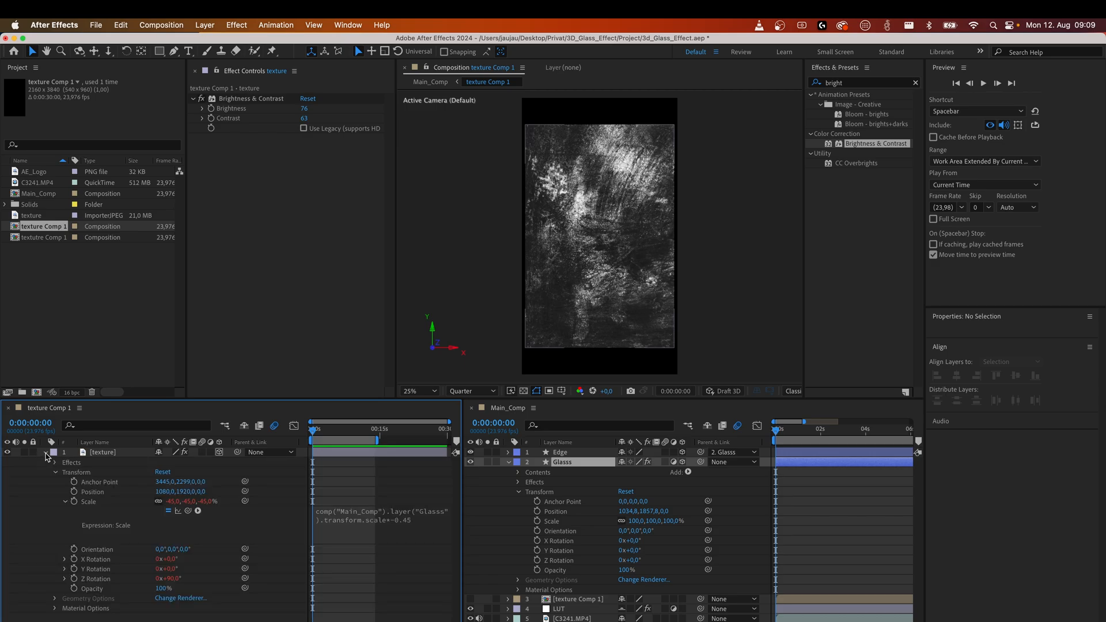
{"action": "left_click", "coordinate": [65, 502]}
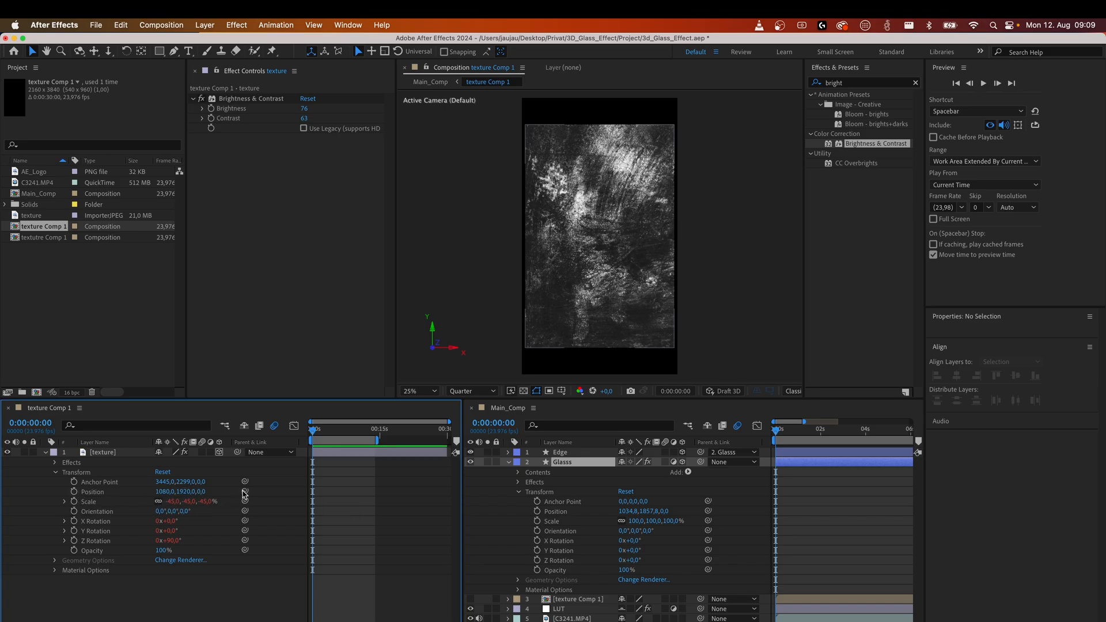
Link the texture layer's Position to the Glass layer's Position, then close the texture Comp 1 timeline.
{"action": "left_click_drag", "start_coordinate": [245, 494], "coordinate": [588, 513]}
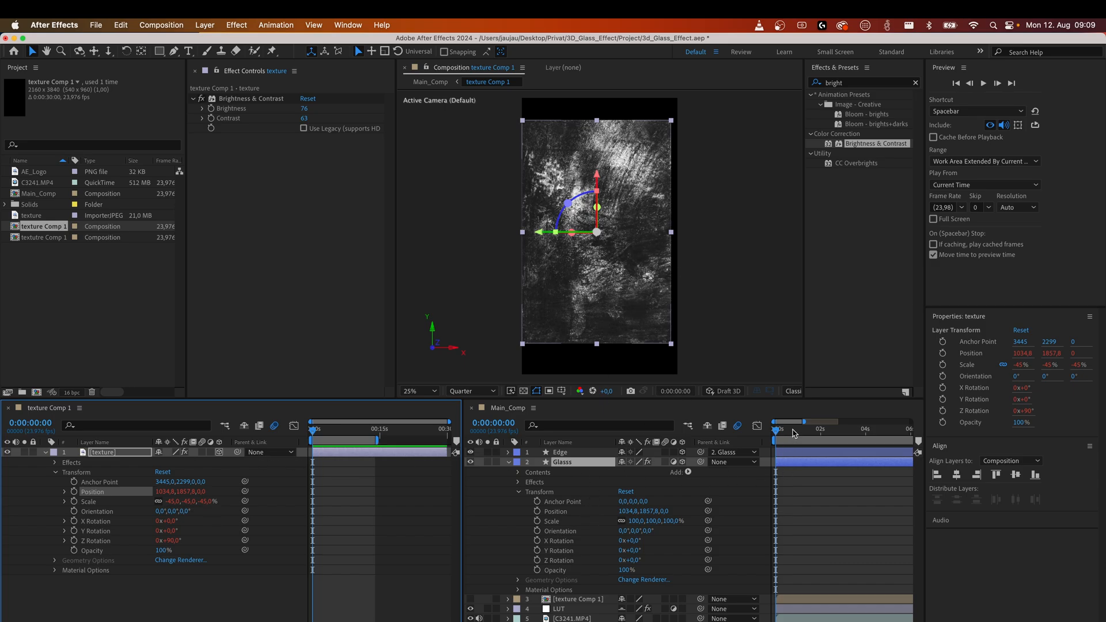
{"action": "left_click", "coordinate": [794, 430]}
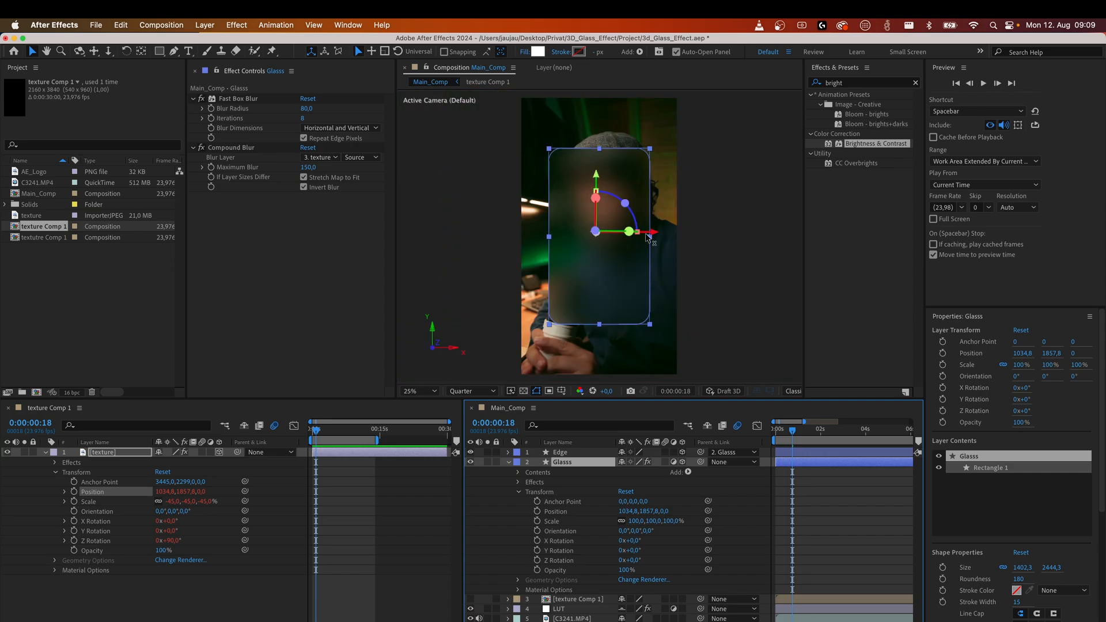
{"action": "left_click", "coordinate": [8, 408]}
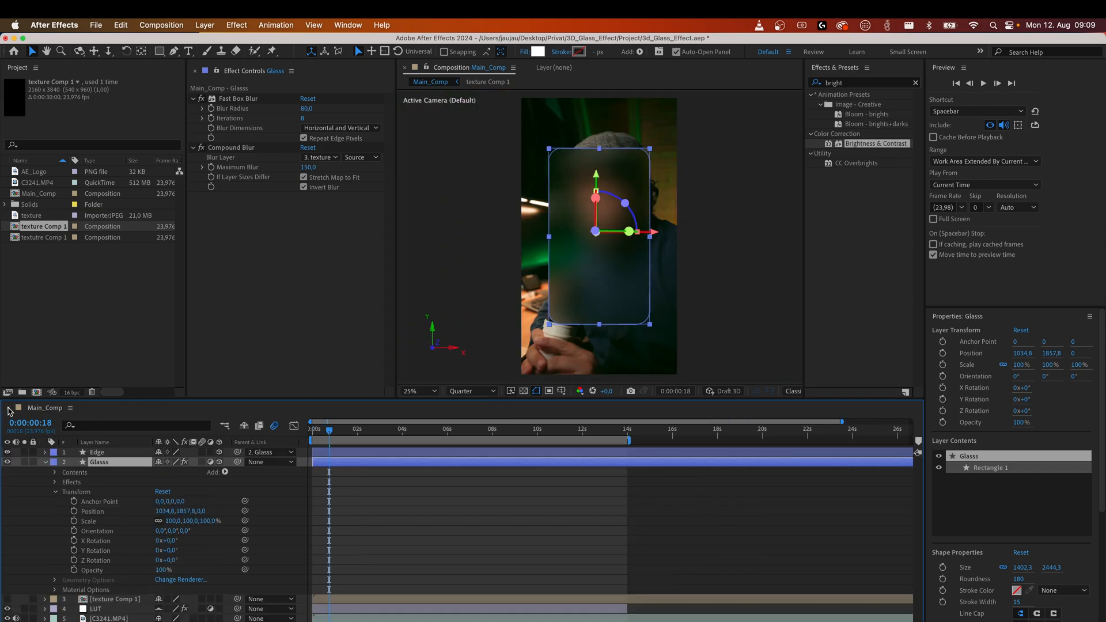
Try adjusting the Glass layer's X Rotation, undo it, and collapse the Glass layer's properties.
{"action": "mouse_move", "coordinate": [170, 553]}
{"action": "left_mouse_down"}
{"action": "mouse_move", "coordinate": [182, 548]}
{"action": "mouse_move", "coordinate": [159, 546]}
{"action": "mouse_move", "coordinate": [171, 549]}
{"action": "left_mouse_up"}
{"action": "key", "text": "super+z"}
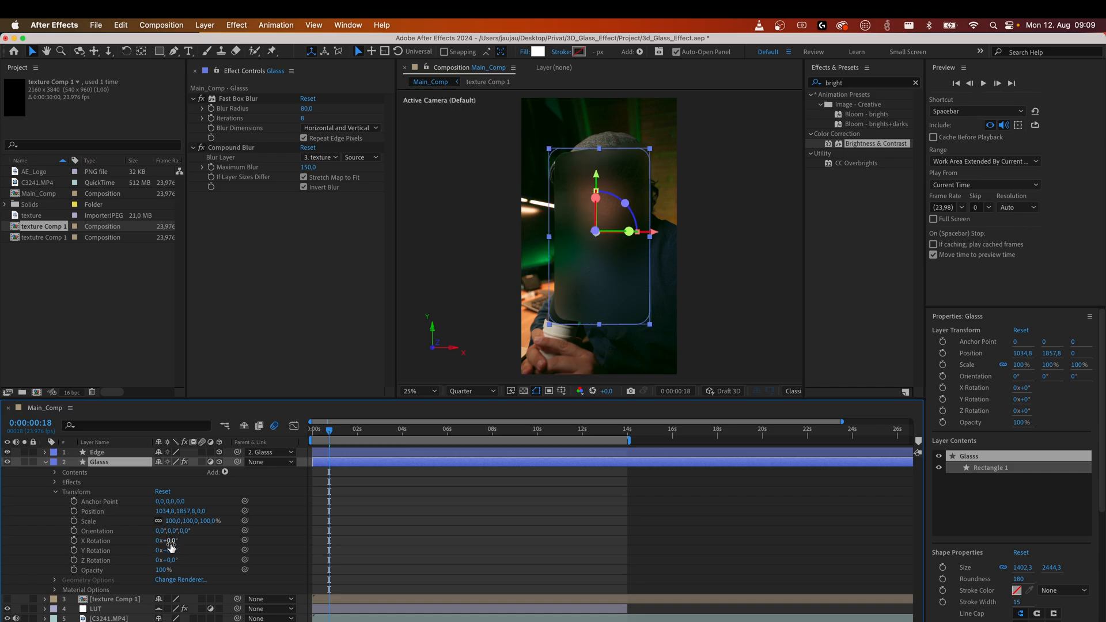
{"action": "left_click", "coordinate": [43, 463]}
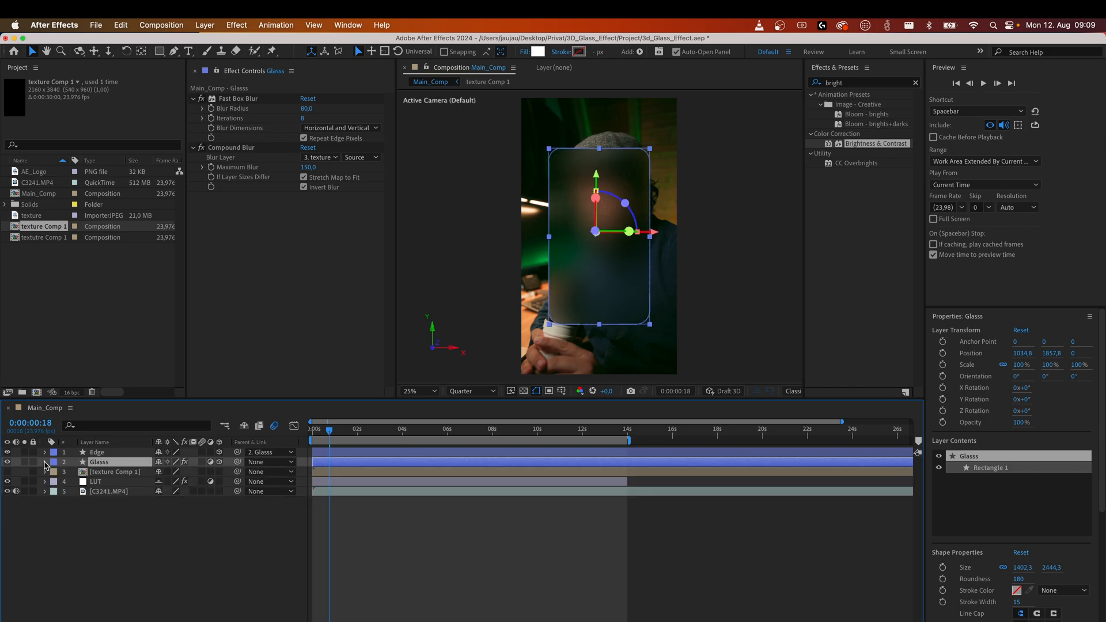
Create a text layer reading "3d Text effect texture" near the top of the glass panel.
{"action": "left_click", "coordinate": [89, 538]}
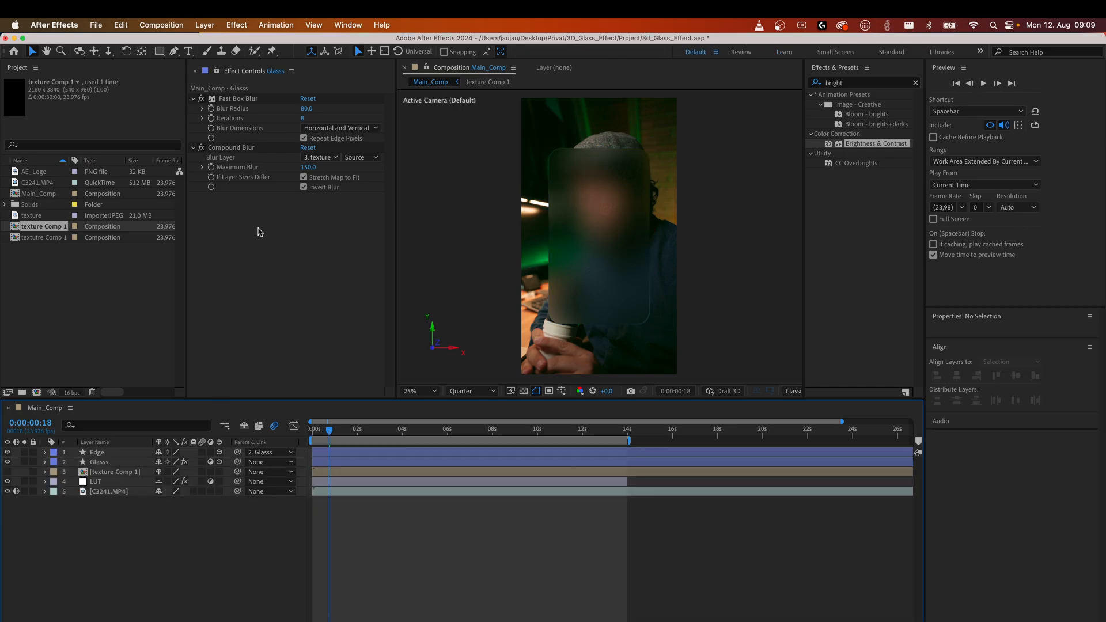
{"action": "left_click", "coordinate": [188, 51]}
{"action": "left_click", "coordinate": [585, 190]}
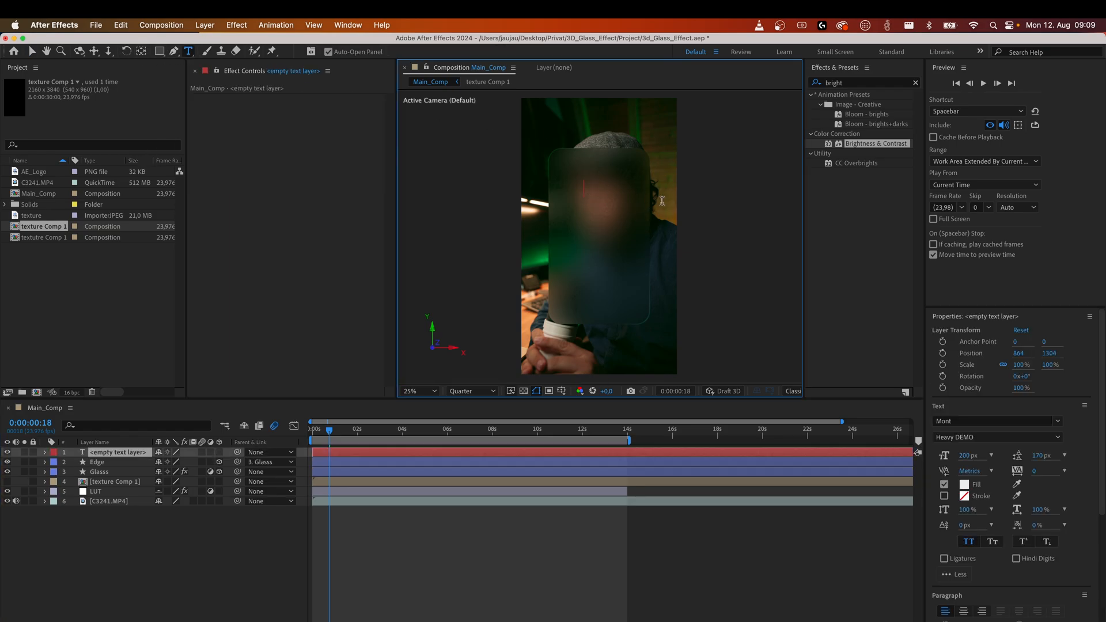
{"action": "type", "text": "3d Text "}
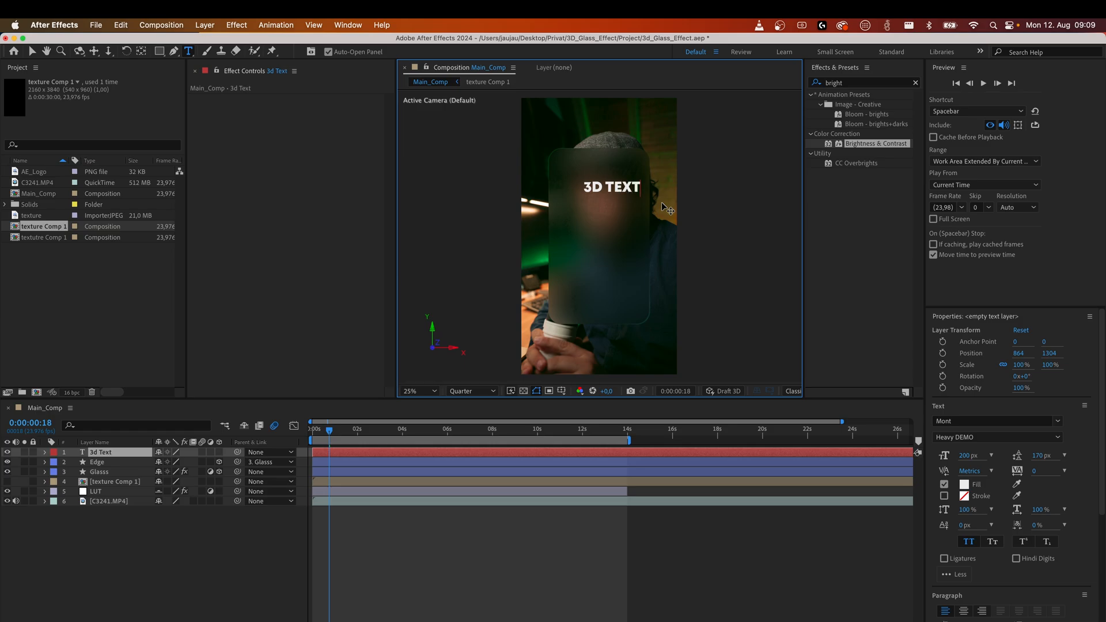
{"action": "type", "text": "effect texture"}
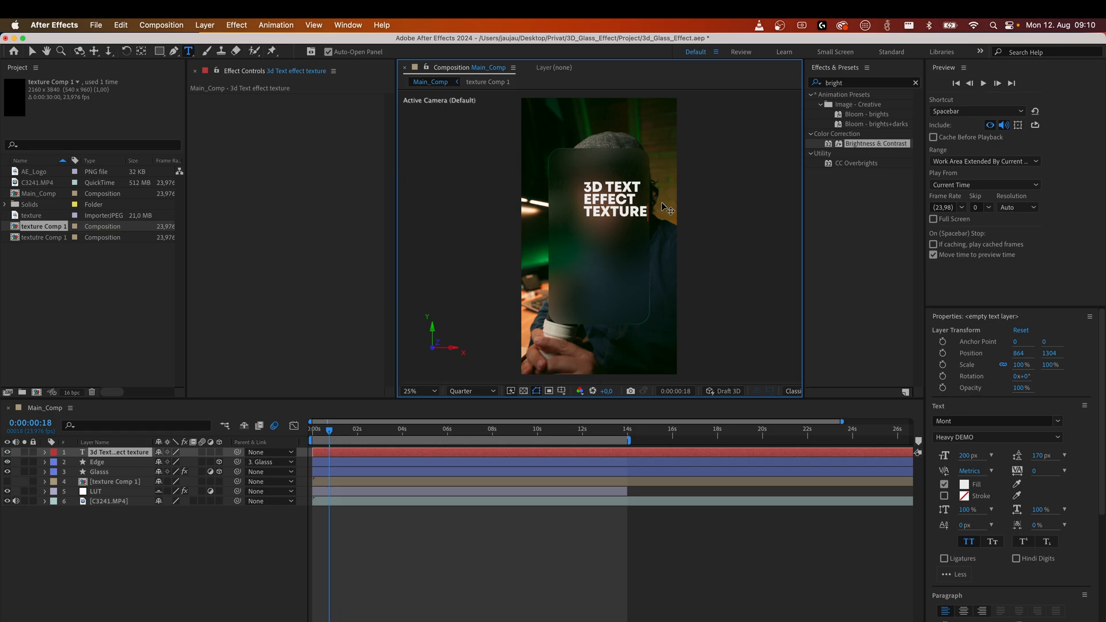
Move the text block slightly left and up within the glass panel.
{"action": "left_click", "coordinate": [135, 561]}
{"action": "left_click", "coordinate": [363, 456]}
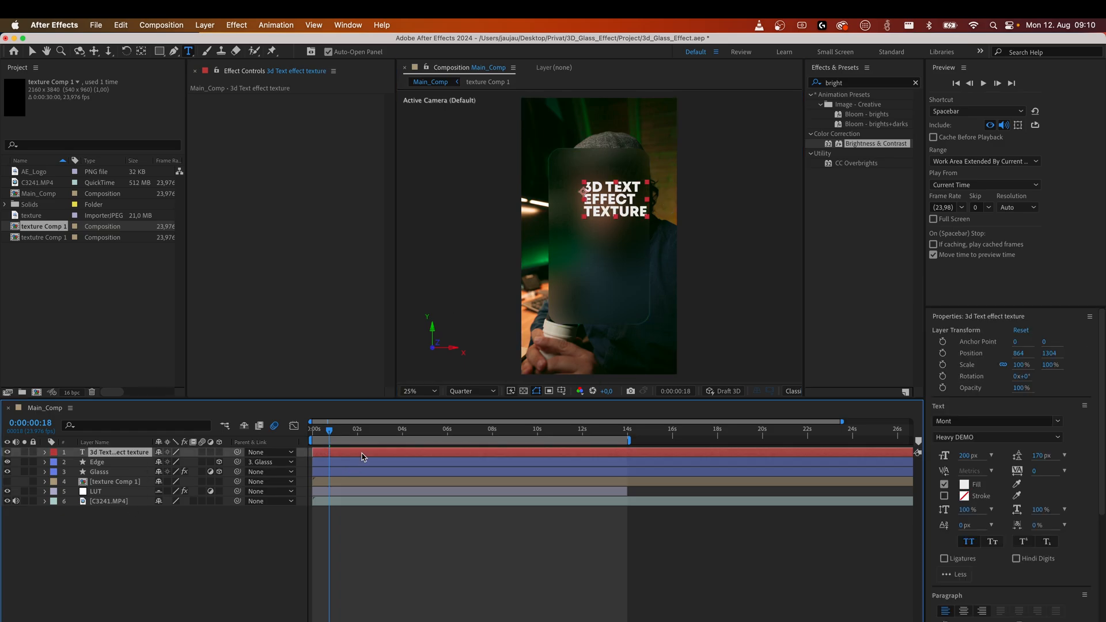
{"action": "left_click", "coordinate": [32, 53]}
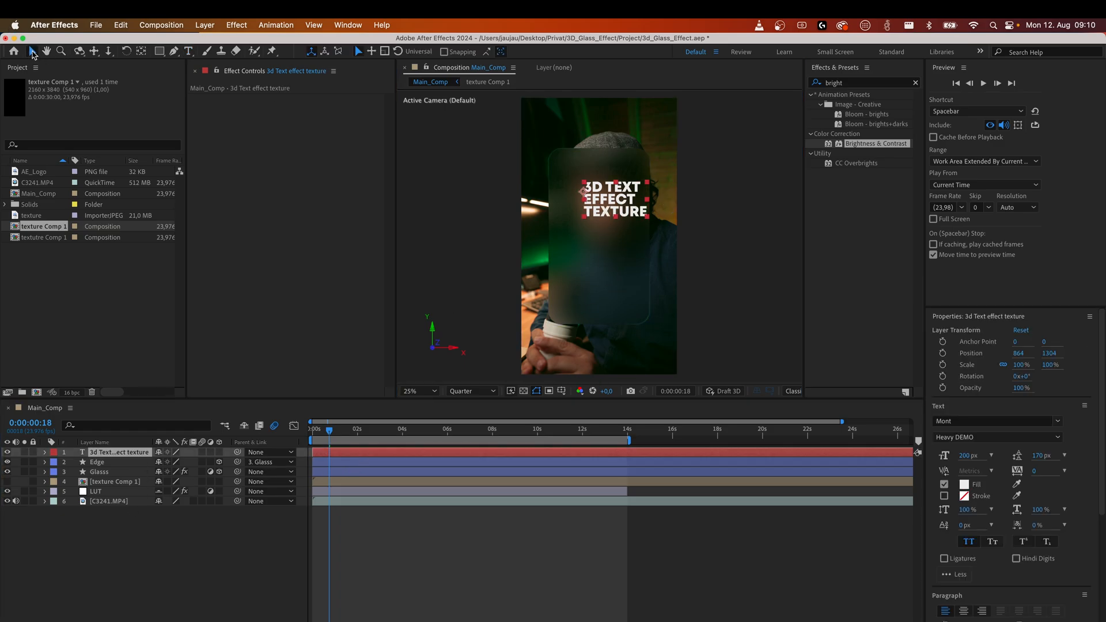
{"action": "left_click_drag", "start_coordinate": [618, 203], "coordinate": [591, 195]}
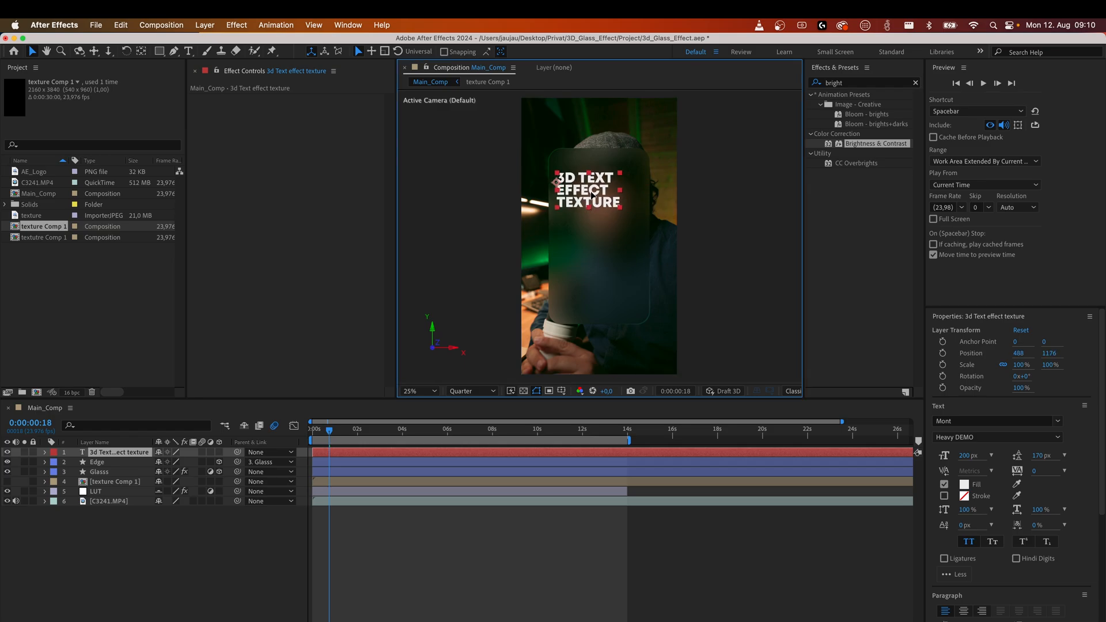
Center the text layer's anchor point in its layer content.
{"action": "left_click", "coordinate": [202, 26]}
{"action": "mouse_move", "coordinate": [251, 174]}
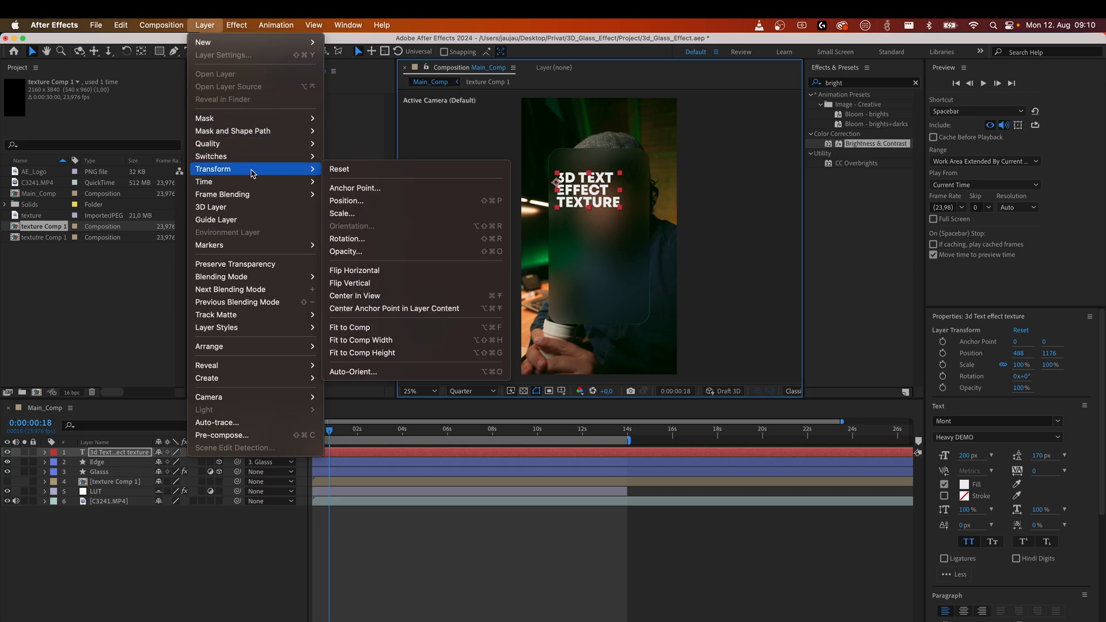
{"action": "left_click", "coordinate": [397, 315]}
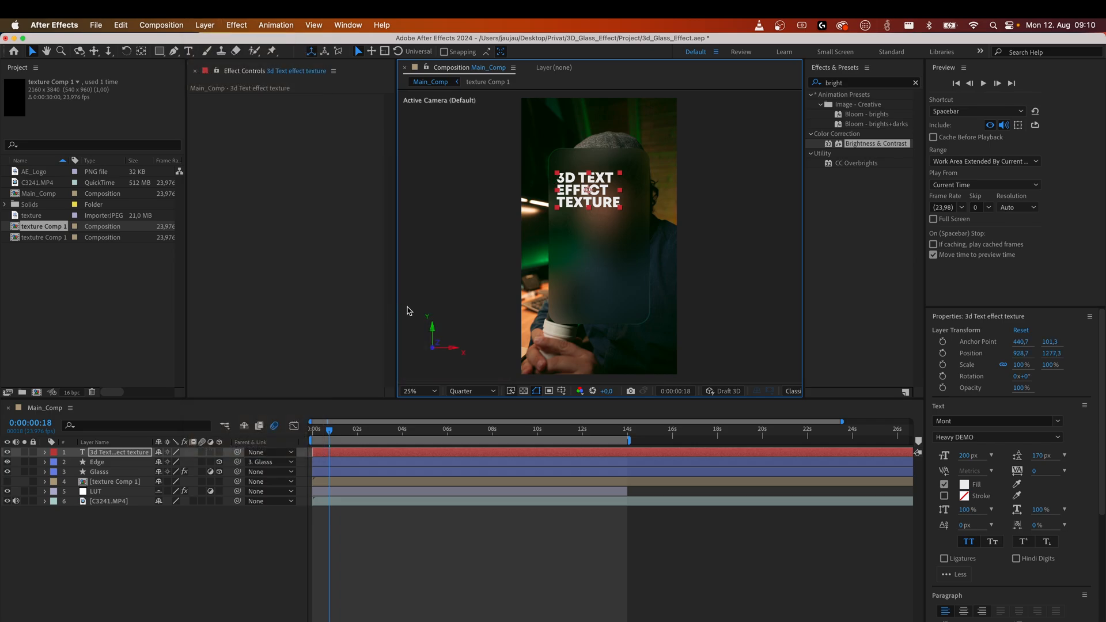
Add the AE_Logo image from the project to the top of Main_Comp.
{"action": "left_click", "coordinate": [209, 587]}
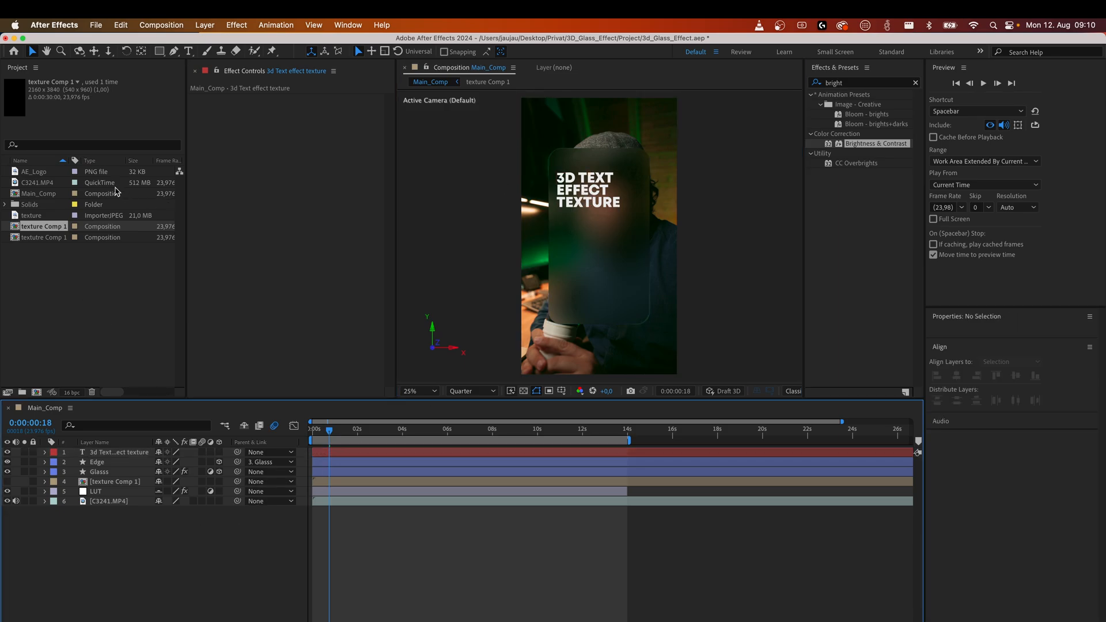
{"action": "left_click", "coordinate": [32, 172]}
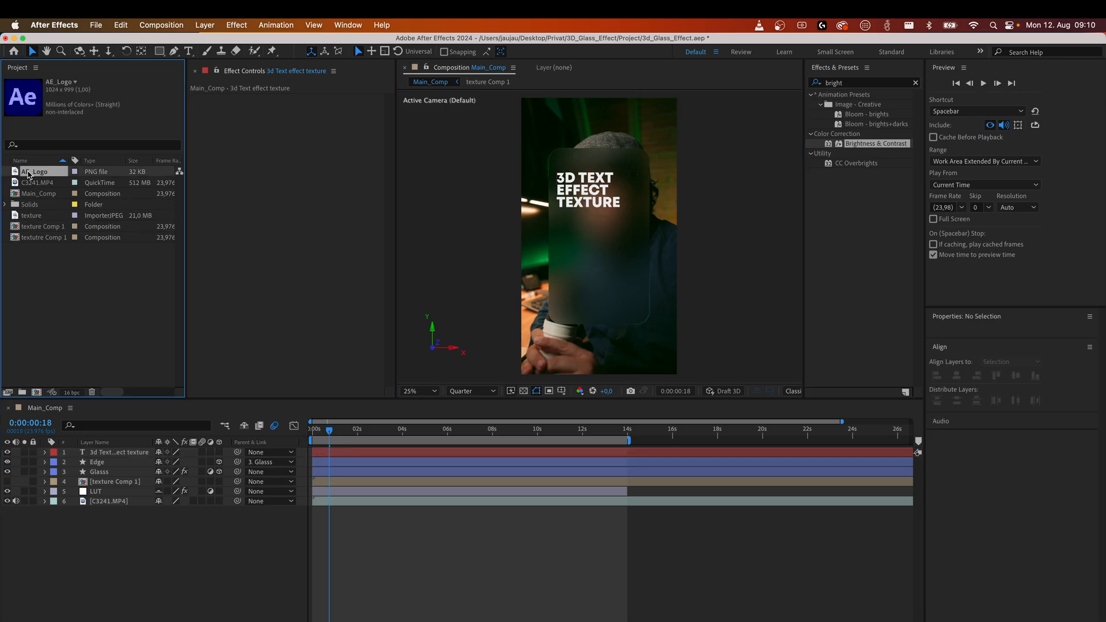
{"action": "left_click_drag", "start_coordinate": [15, 172], "coordinate": [134, 450]}
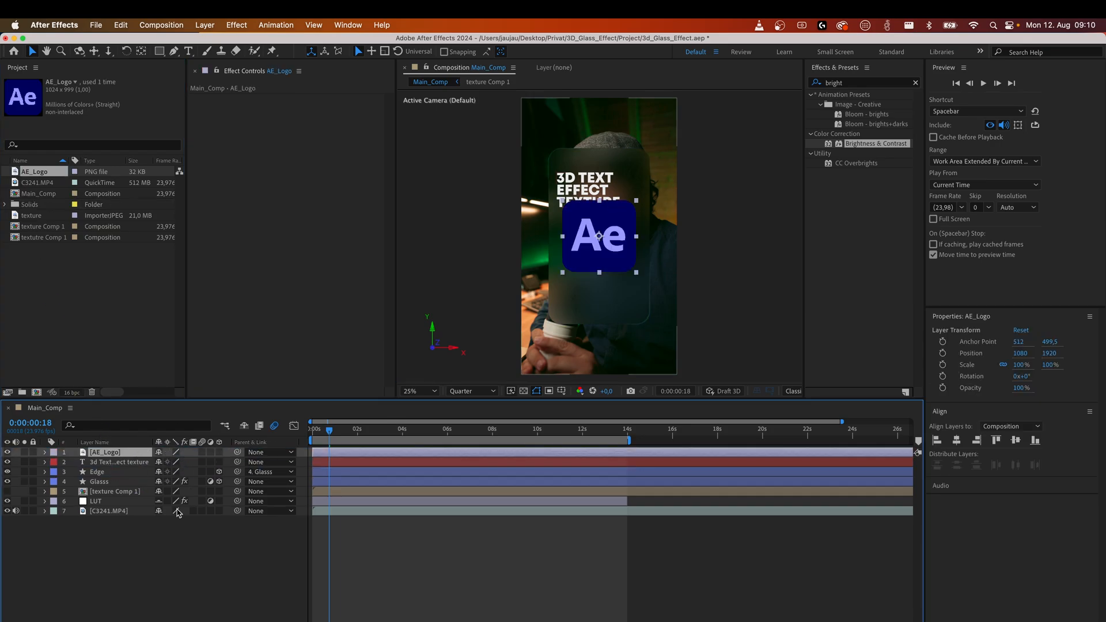
Scale the AE_Logo layer to 55% and move it below the text inside the glass panel.
{"action": "key", "text": "s"}
{"action": "left_click_drag", "start_coordinate": [189, 460], "coordinate": [167, 462]}
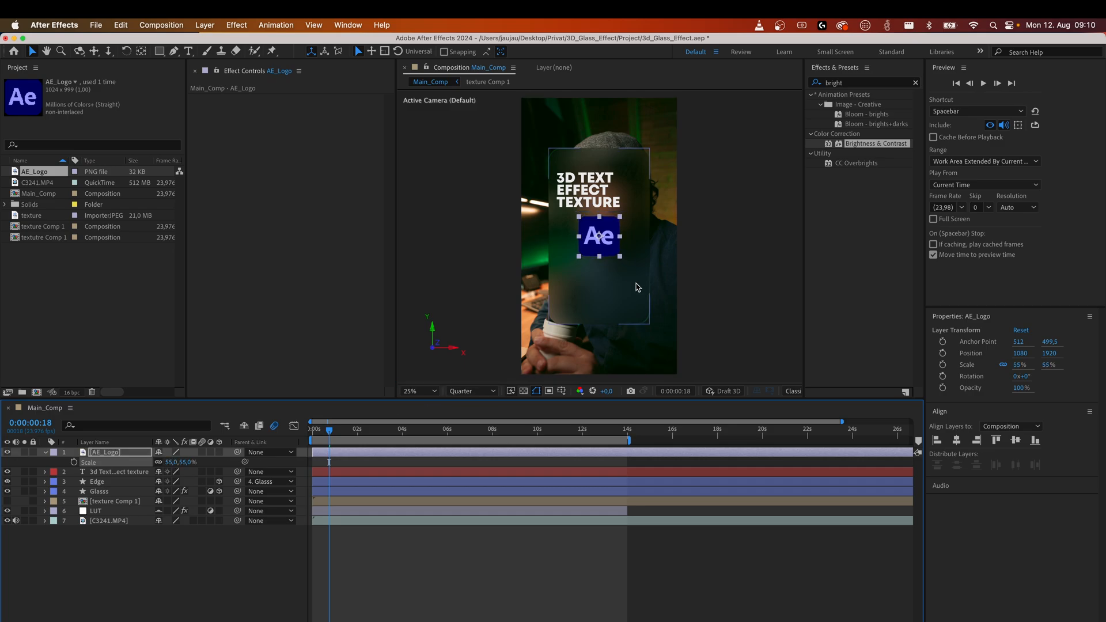
{"action": "left_click_drag", "start_coordinate": [607, 245], "coordinate": [588, 281]}
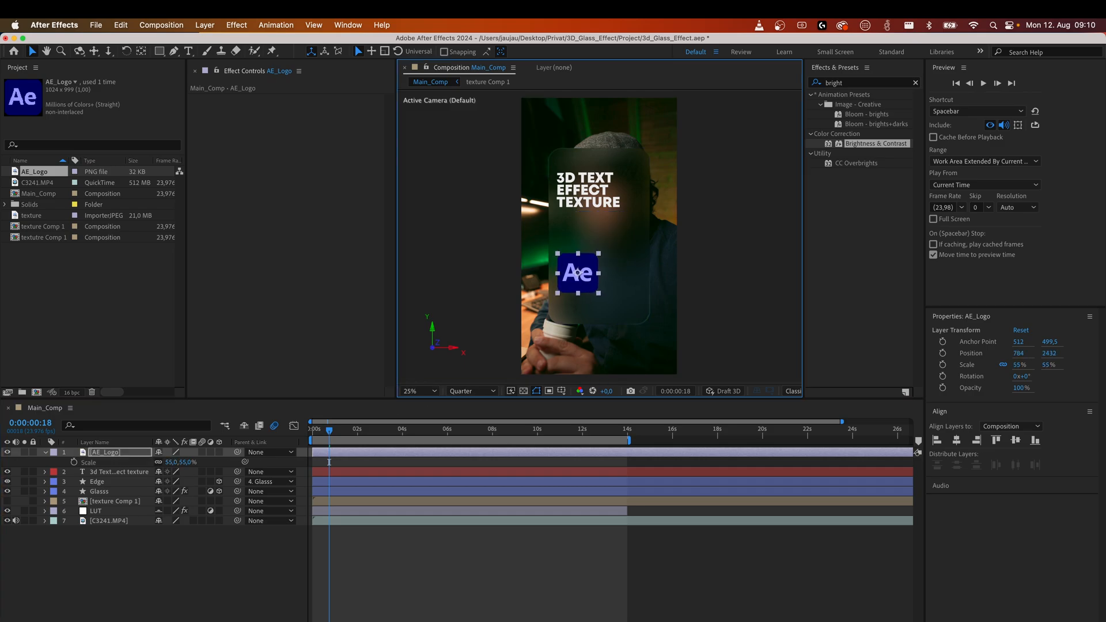
{"action": "left_click", "coordinate": [154, 530]}
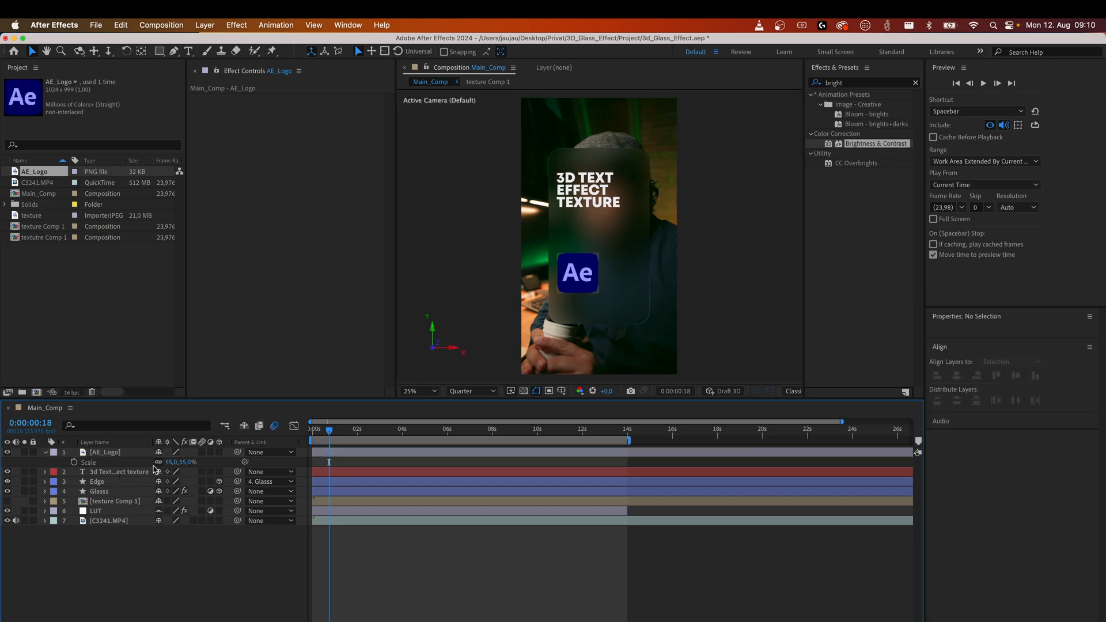
Parent both the text layer and the AE_Logo layer to the Glass layer.
{"action": "left_click", "coordinate": [132, 473]}
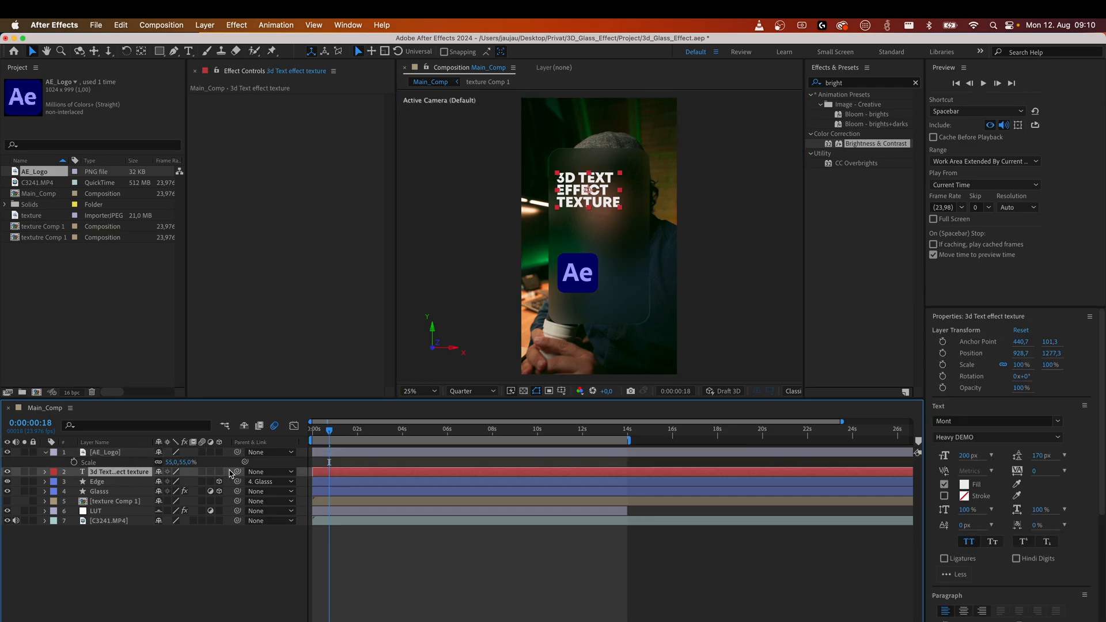
{"action": "left_click_drag", "start_coordinate": [237, 472], "coordinate": [127, 493]}
{"action": "left_click", "coordinate": [117, 453]}
{"action": "left_click_drag", "start_coordinate": [237, 453], "coordinate": [116, 494]}
Try rotating the Glass layer around its Y axis to 27°, then undo the rotation.
{"action": "left_click", "coordinate": [111, 493]}
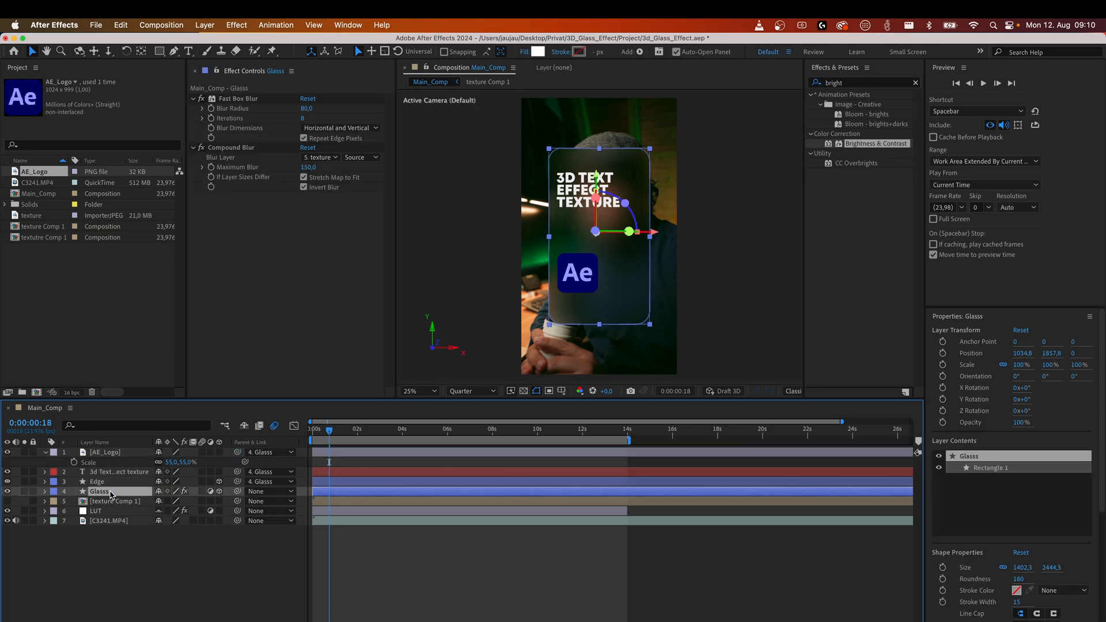
{"action": "left_click", "coordinate": [46, 493]}
{"action": "left_click_drag", "start_coordinate": [171, 579], "coordinate": [188, 581]}
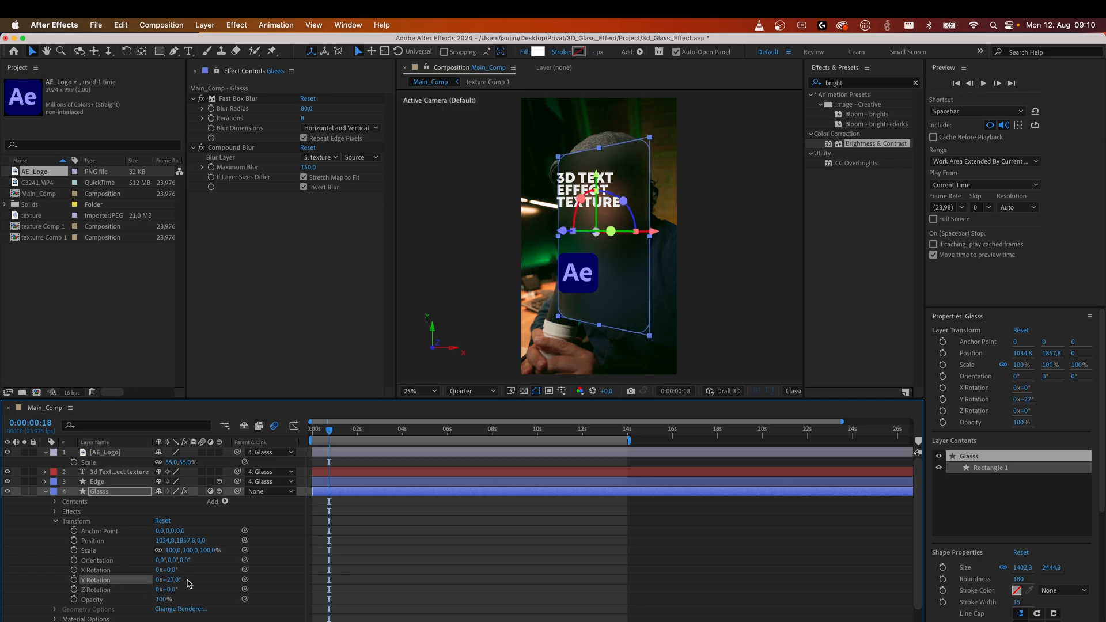
{"action": "key", "text": "super+z"}
Make the AE_Logo layer a 3D layer and select the text layer.
{"action": "left_click", "coordinate": [122, 453]}
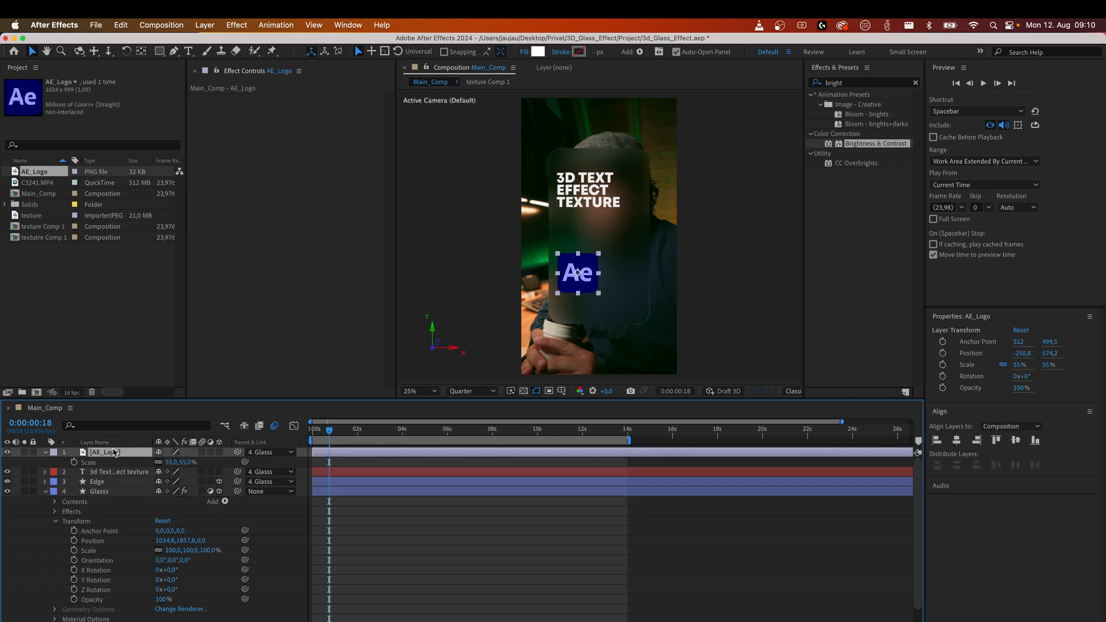
{"action": "left_click", "coordinate": [219, 452]}
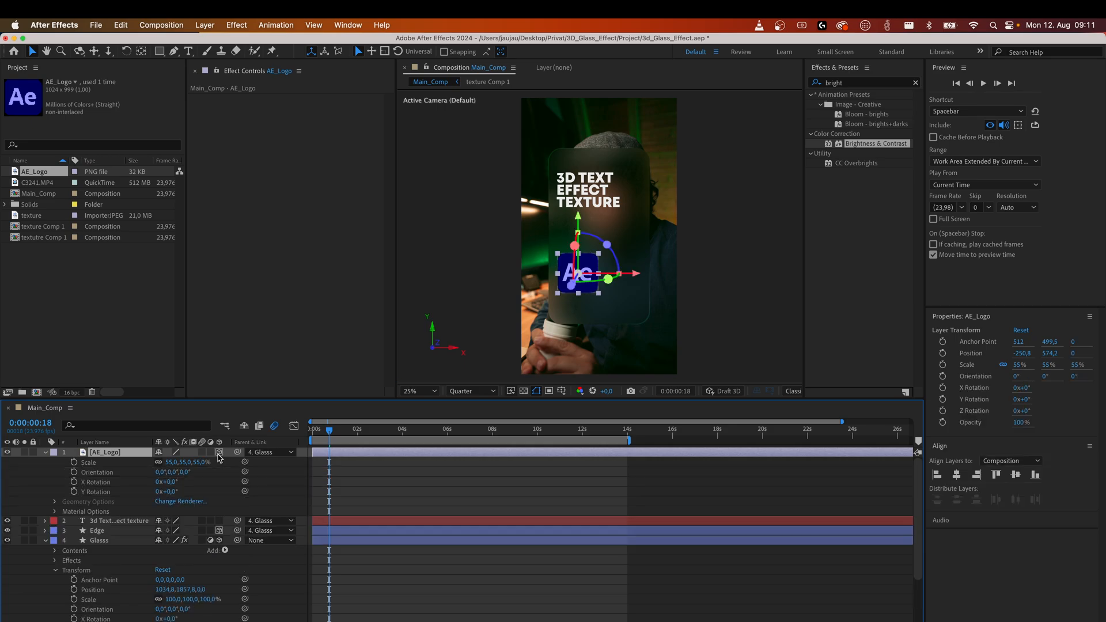
{"action": "left_click", "coordinate": [127, 521]}
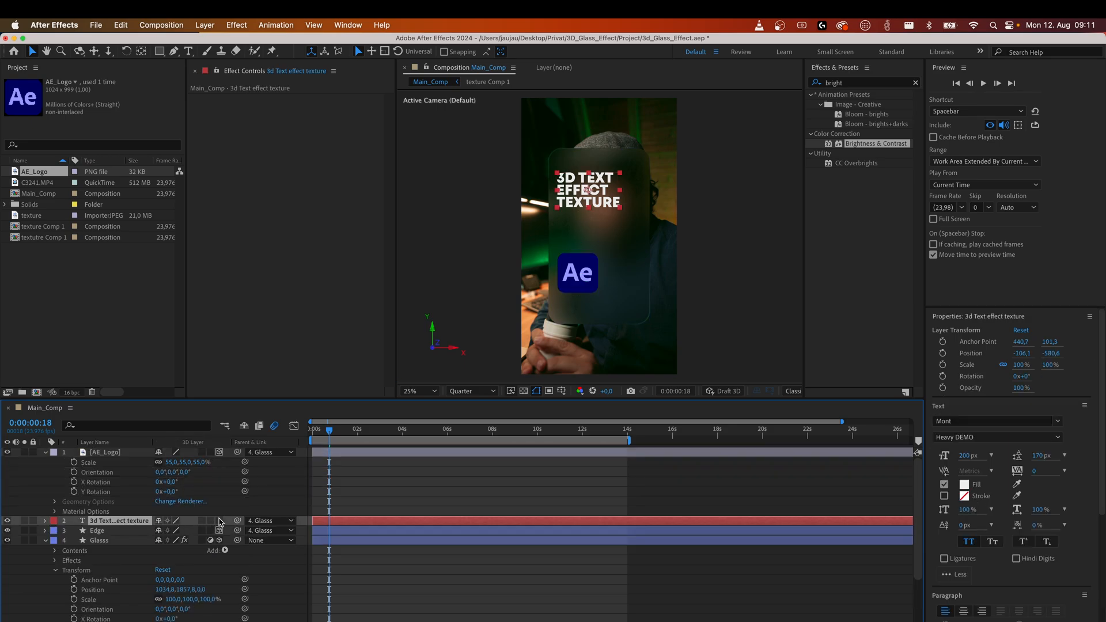
Make the text layer a 3D layer.
{"action": "left_click", "coordinate": [219, 521]}
Try tilting the Glass layer's X rotation to 26°, then undo it and collapse the layer properties.
{"action": "left_click_drag", "start_coordinate": [171, 619], "coordinate": [186, 620]}
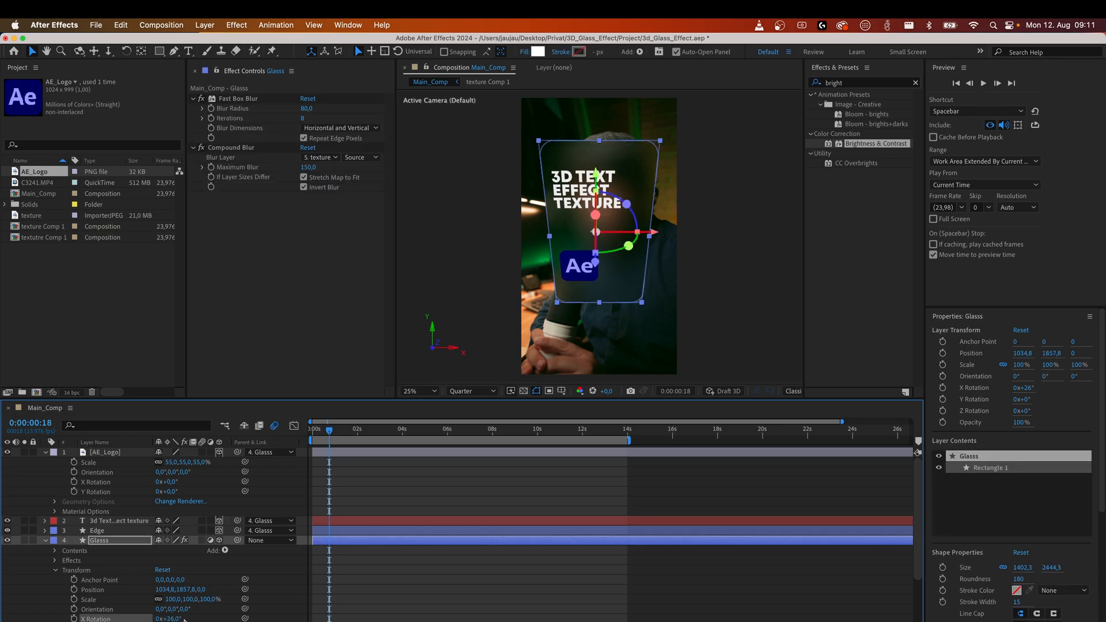
{"action": "key", "text": "super+z"}
{"action": "left_click", "coordinate": [45, 453]}
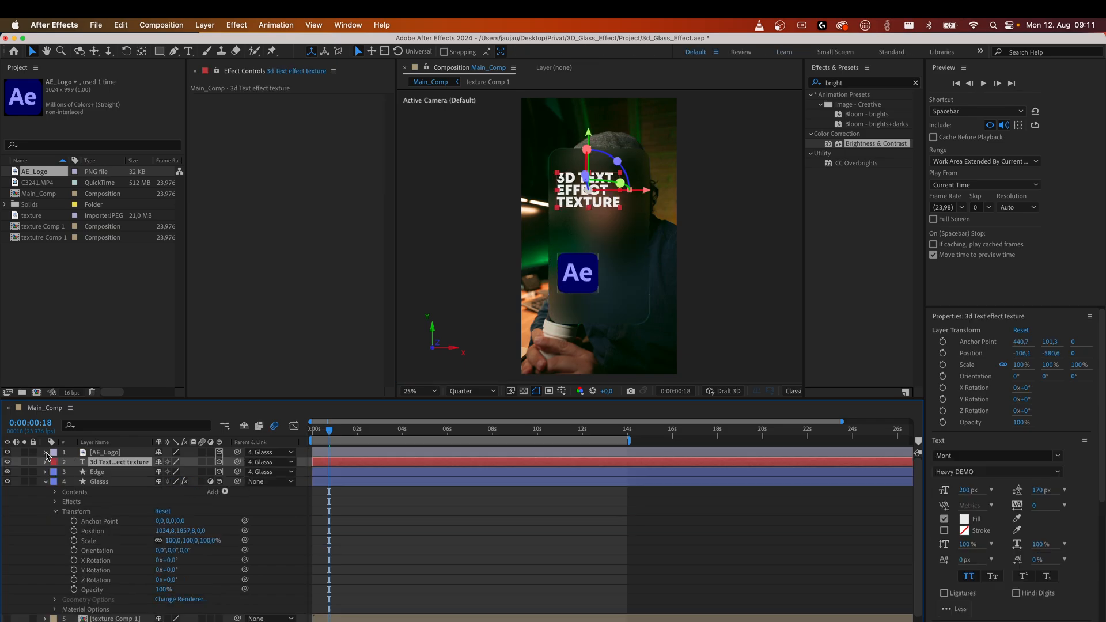
{"action": "left_click", "coordinate": [46, 482]}
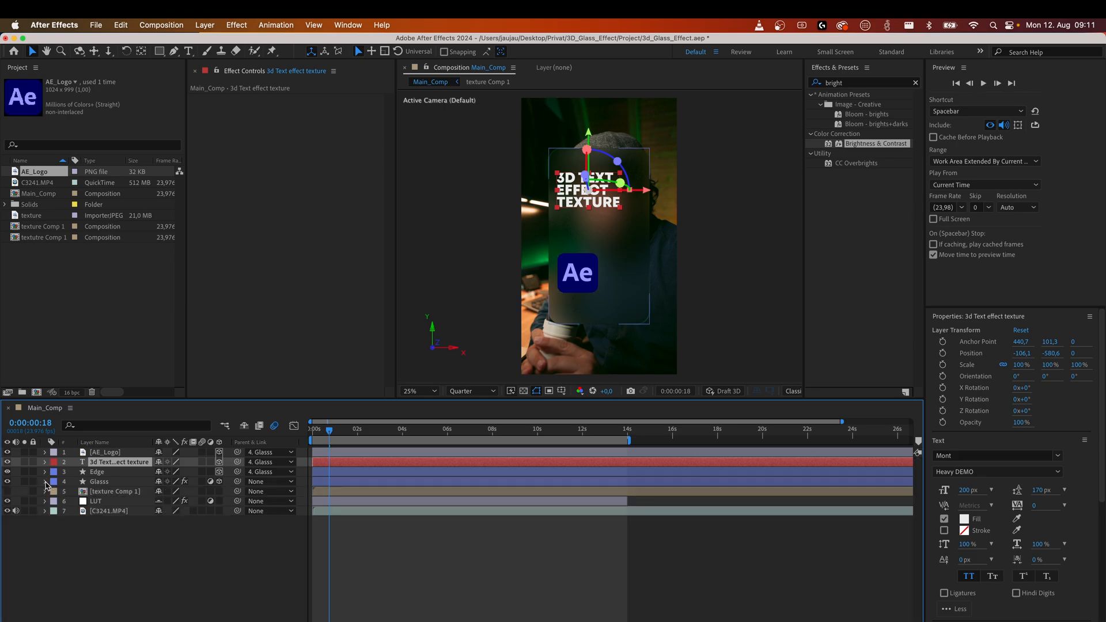
{"action": "left_click", "coordinate": [173, 556]}
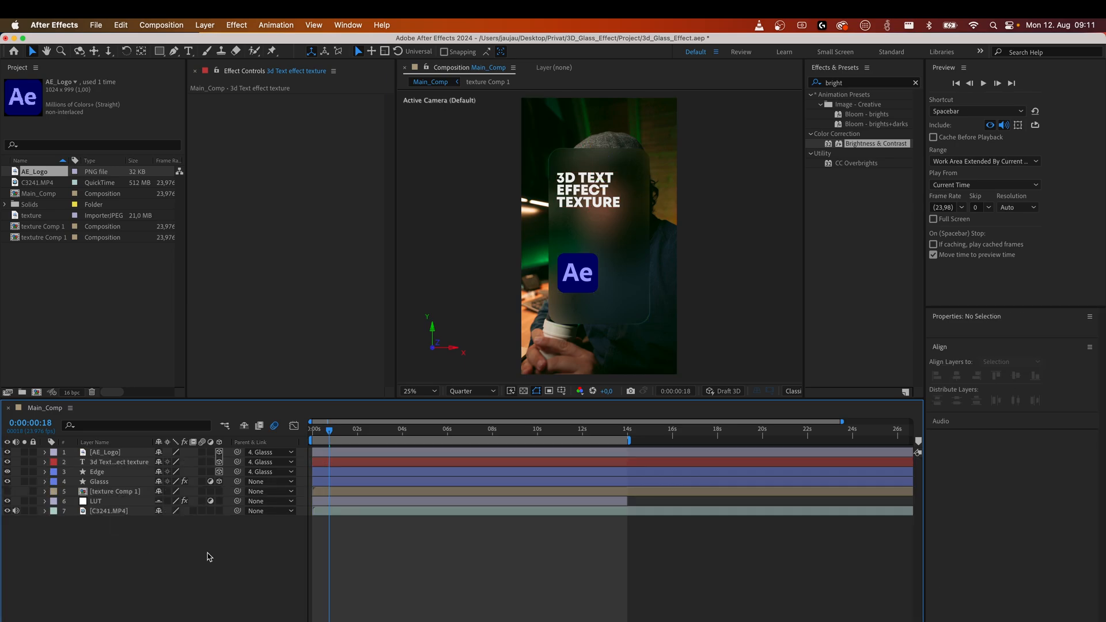
Search for the Deep Glow effect and apply it to the text layer.
{"action": "left_click", "coordinate": [854, 83]}
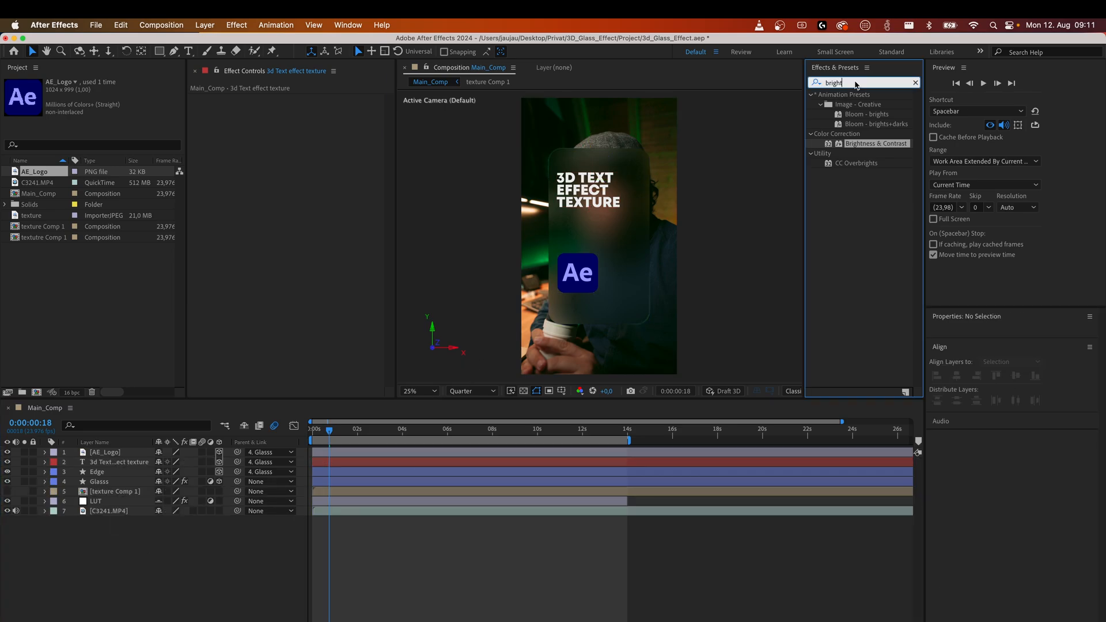
{"action": "type", "text": "deep"}
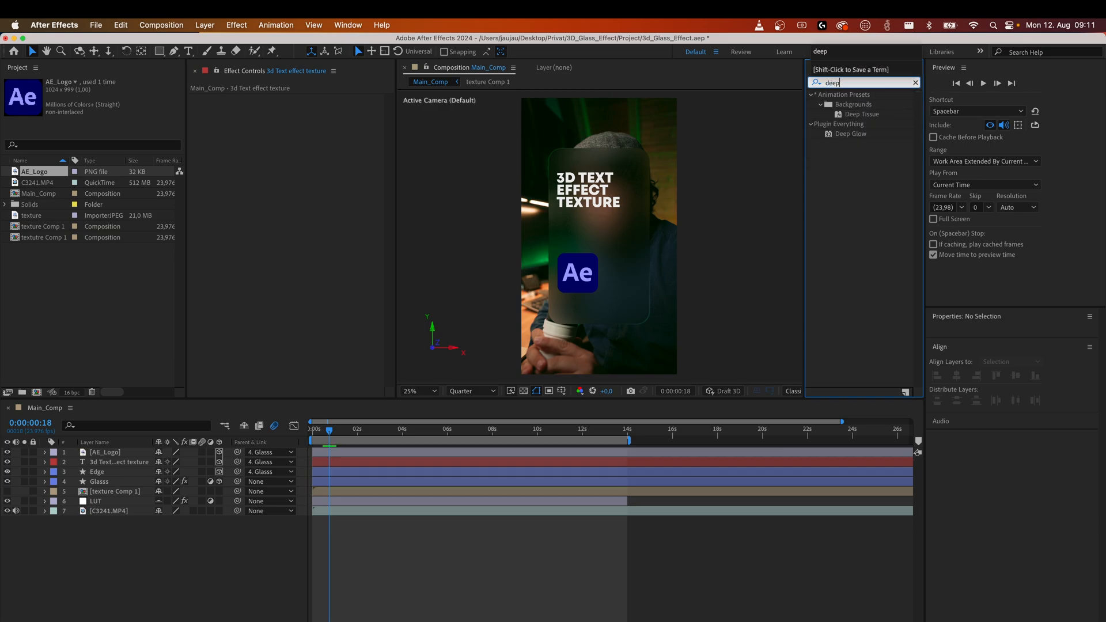
{"action": "left_click_drag", "start_coordinate": [851, 133], "coordinate": [579, 180]}
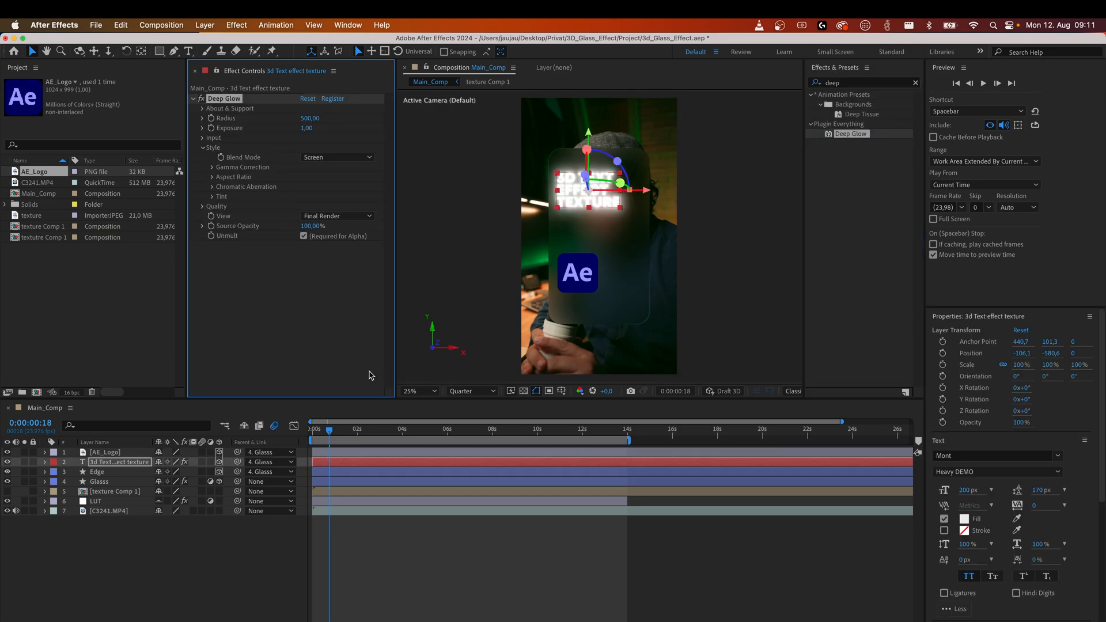
{"action": "left_click", "coordinate": [241, 566]}
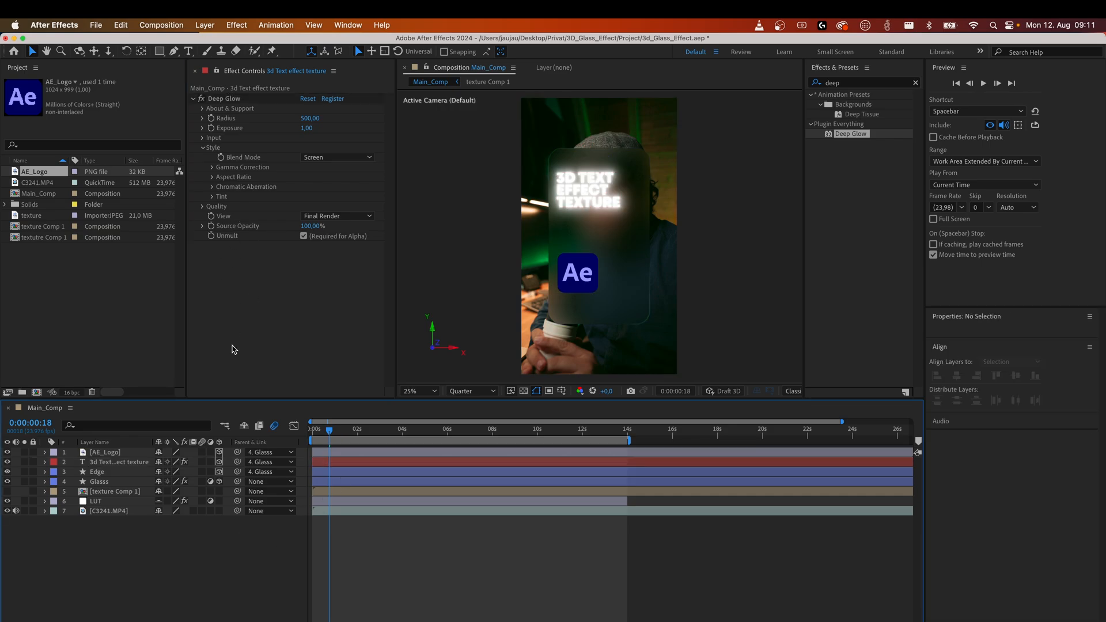
Set the text layer's blend mode to Screen.
{"action": "left_click", "coordinate": [117, 463]}
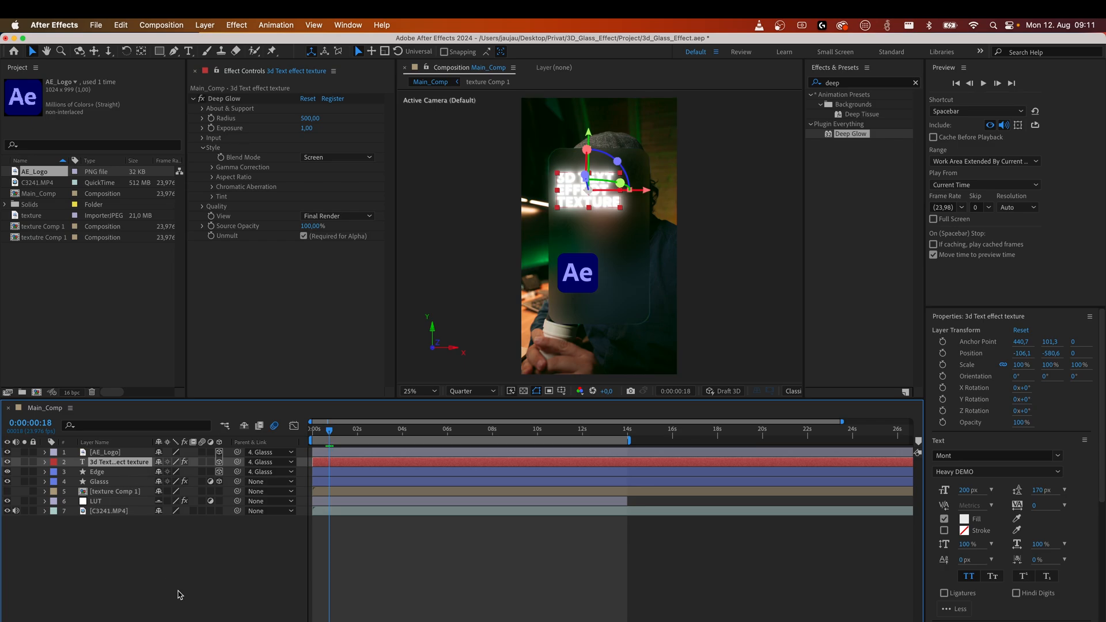
{"action": "key", "text": "F4"}
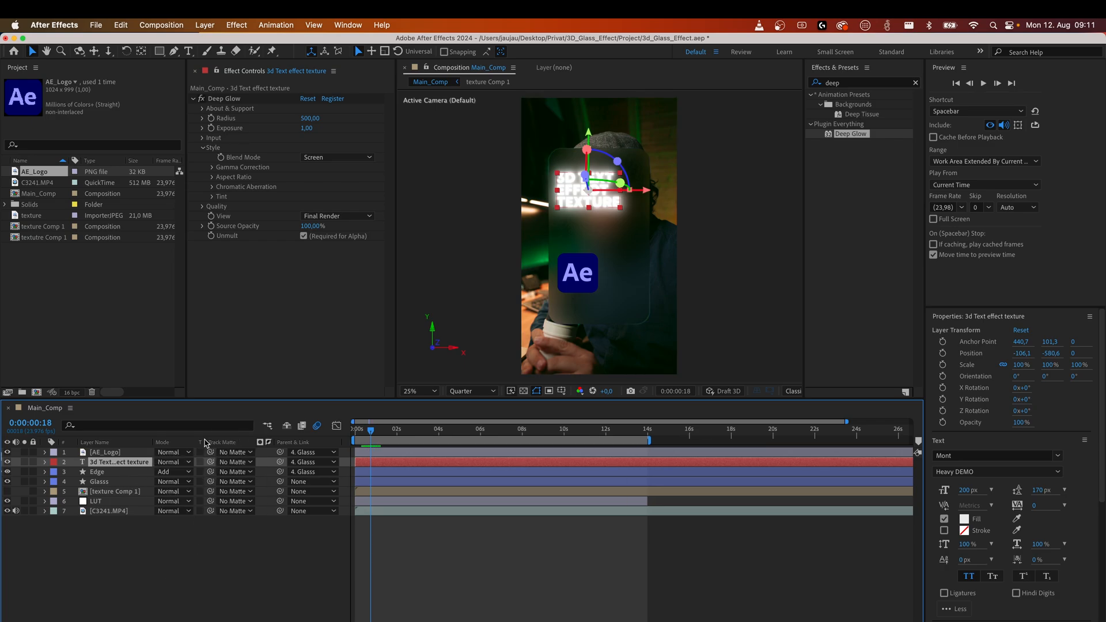
{"action": "left_click", "coordinate": [163, 463]}
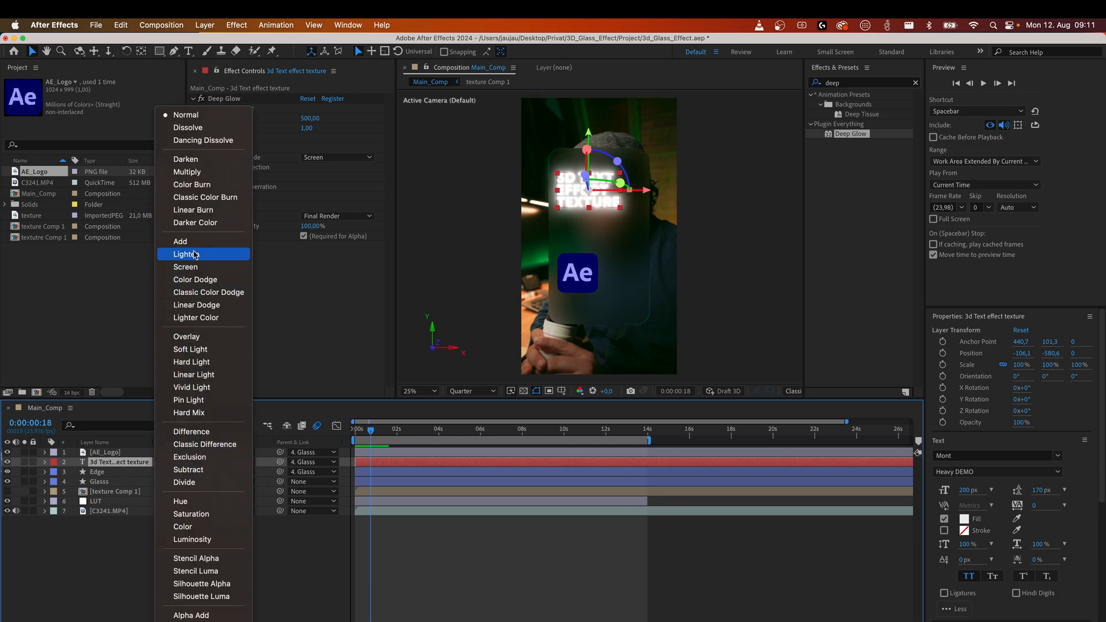
{"action": "left_click", "coordinate": [185, 267]}
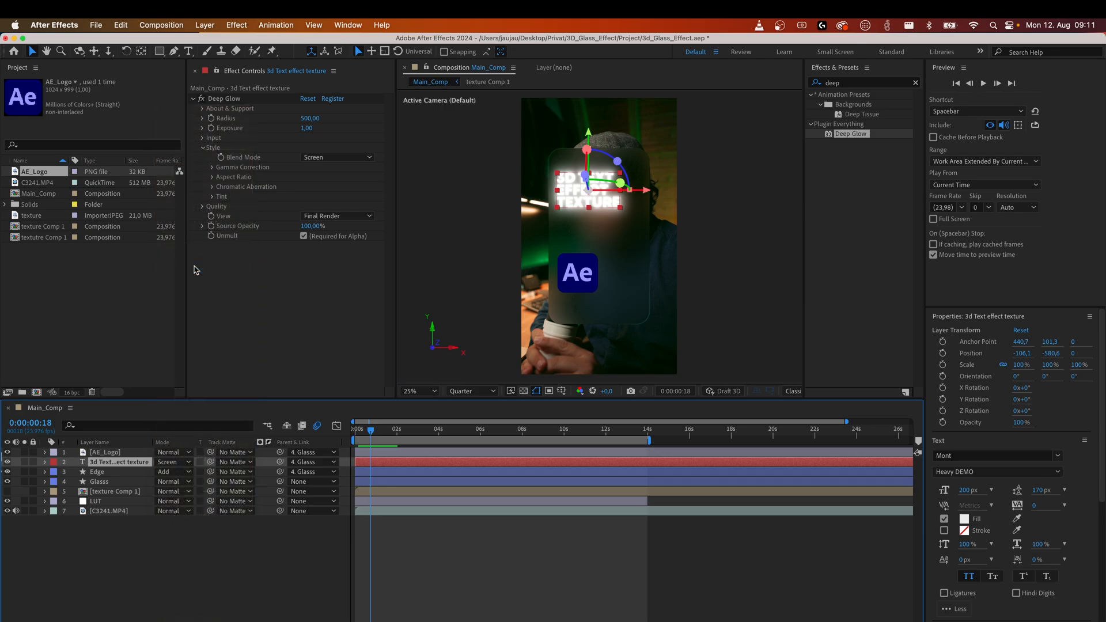
{"action": "left_click", "coordinate": [192, 557]}
Change the text layer's blend mode to Overlay.
{"action": "key", "text": "comma"}
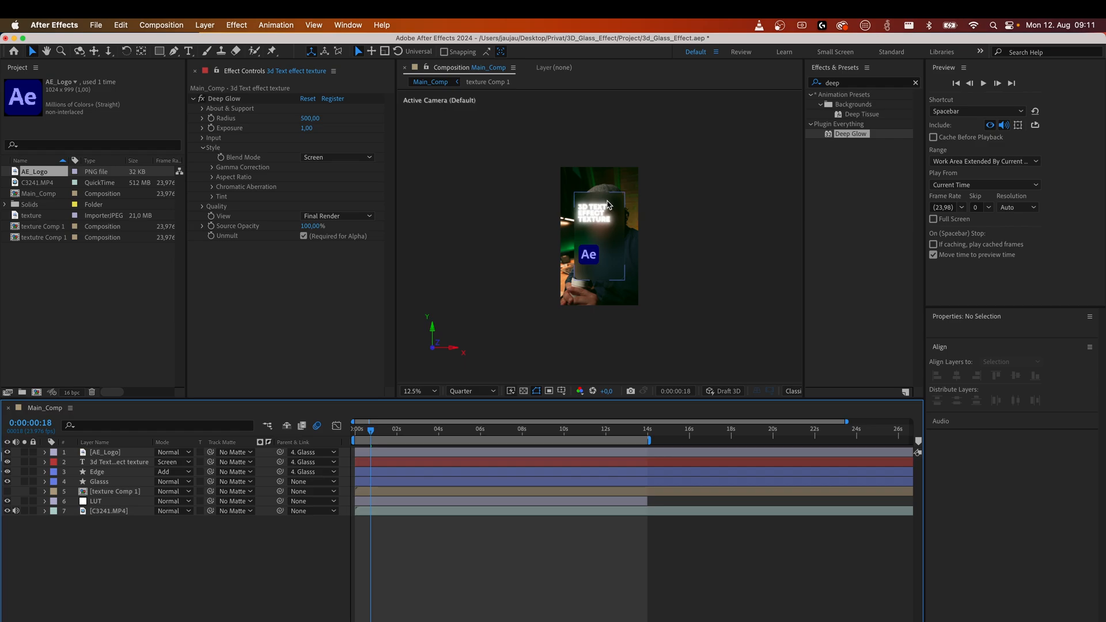
{"action": "key", "text": "period"}
{"action": "key", "text": "period"}
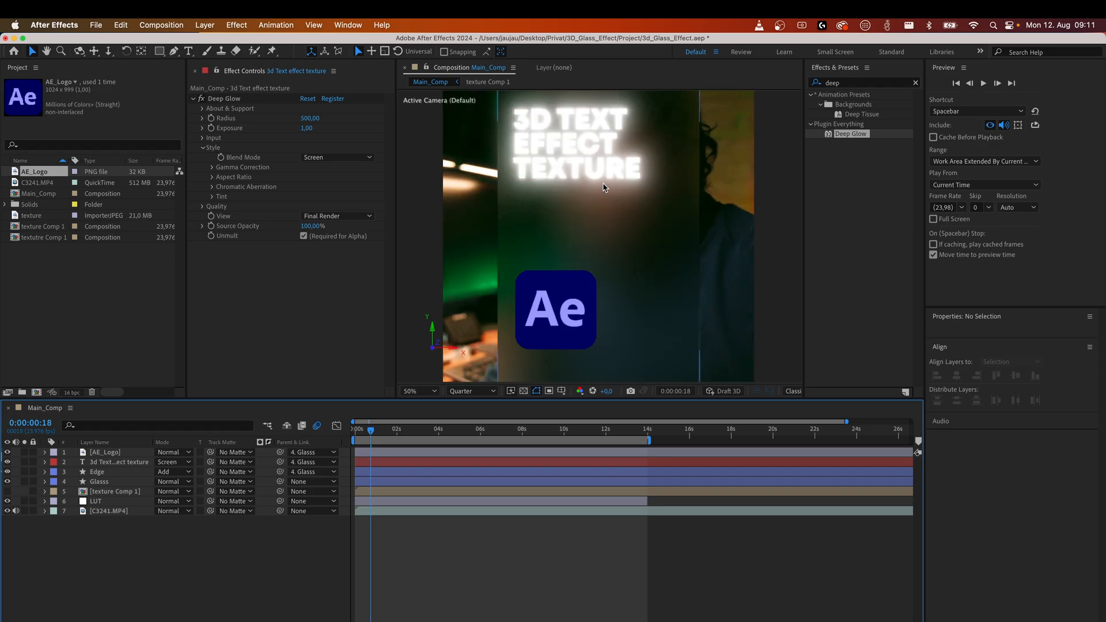
{"action": "left_click", "coordinate": [171, 463]}
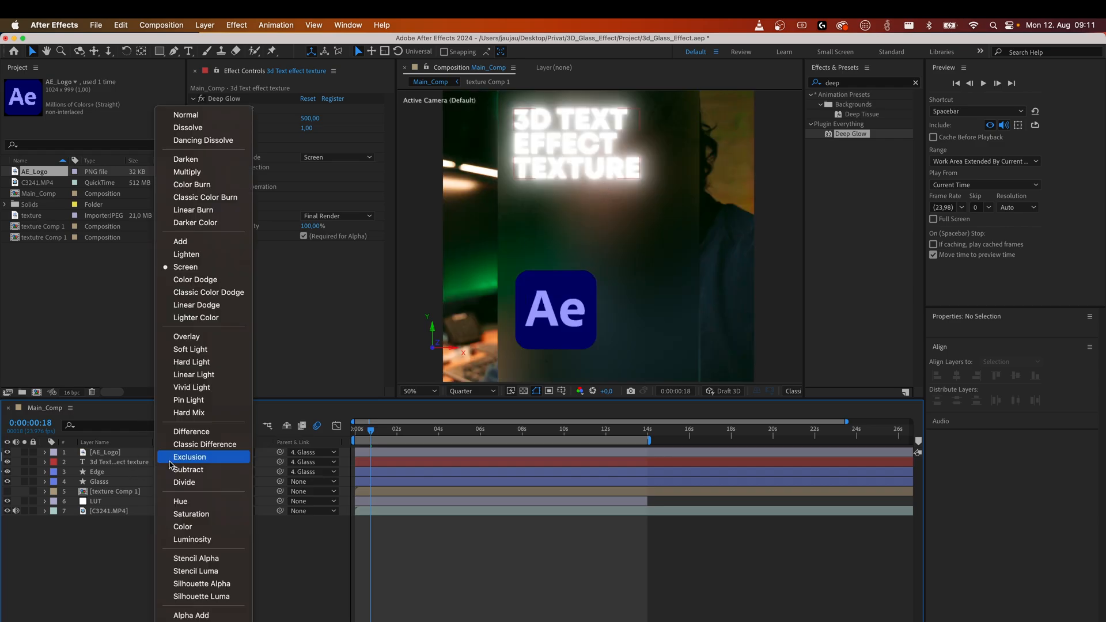
{"action": "left_click", "coordinate": [190, 339]}
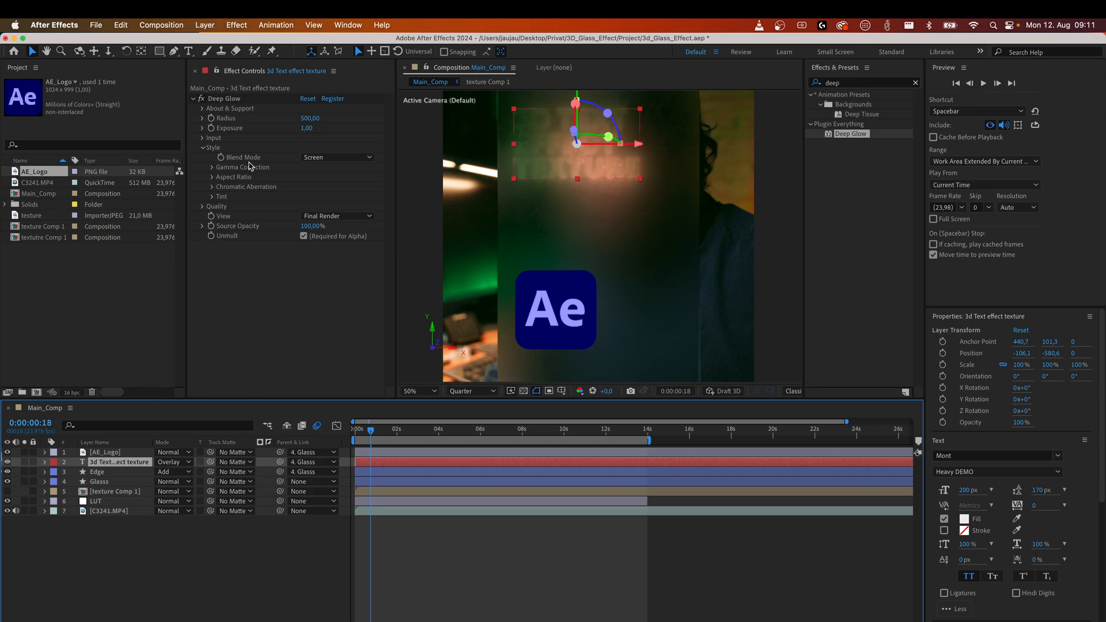
Enable Chromatic Aberration in the text layer's Deep Glow effect.
{"action": "left_click", "coordinate": [226, 98]}
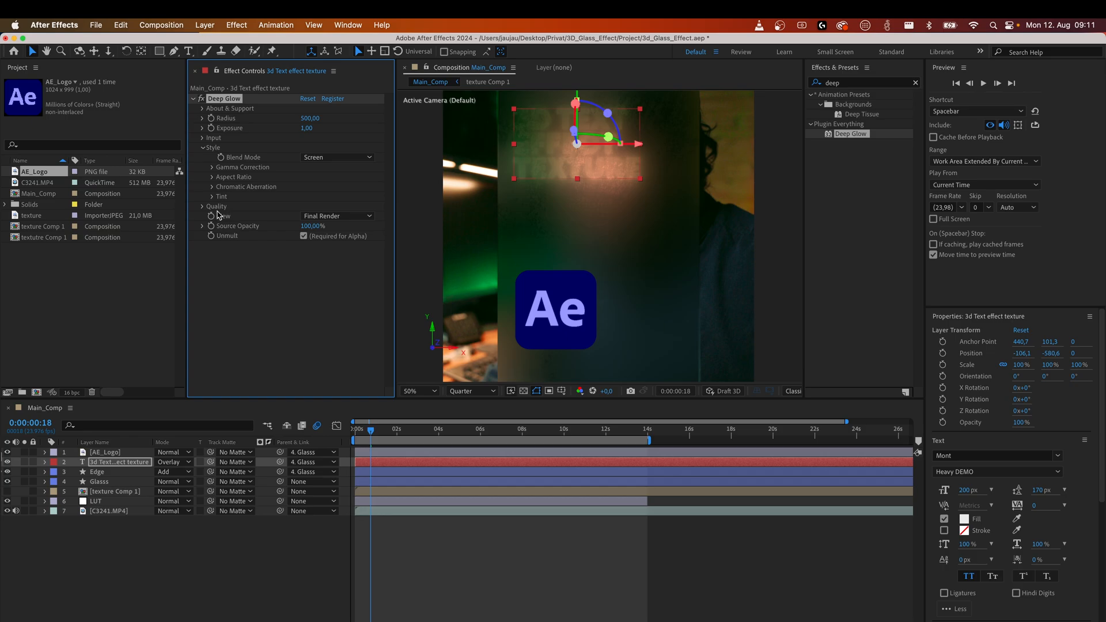
{"action": "left_click", "coordinate": [212, 186]}
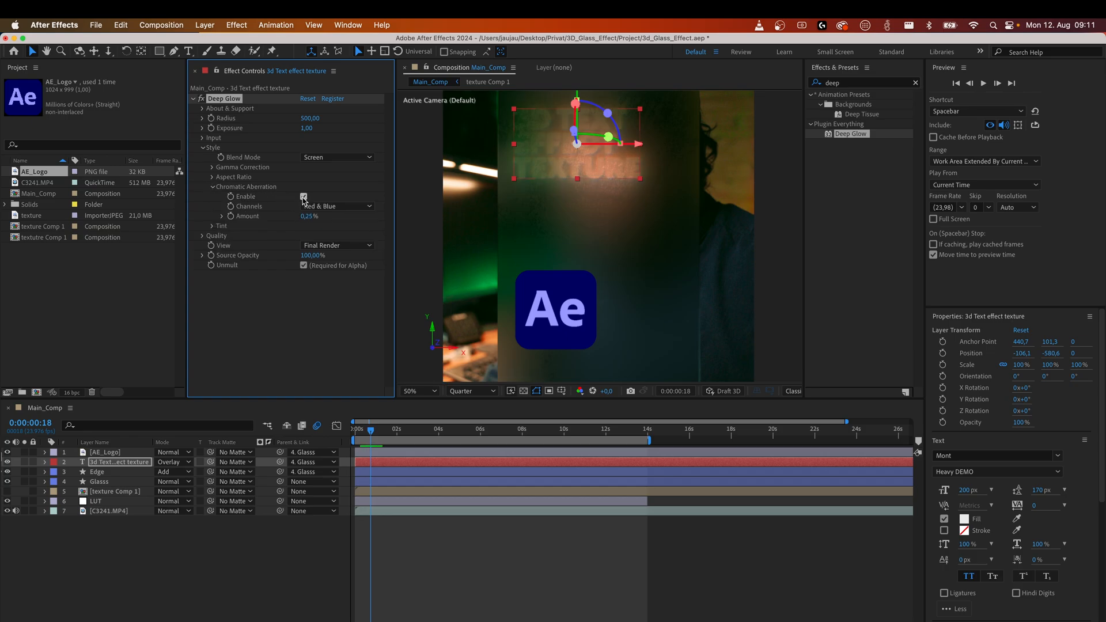
{"action": "scroll", "coordinate": [510, 144], "scroll_direction": "down", "scroll_amount": 3}
{"action": "scroll", "coordinate": [580, 195], "scroll_direction": "up", "scroll_amount": 1}
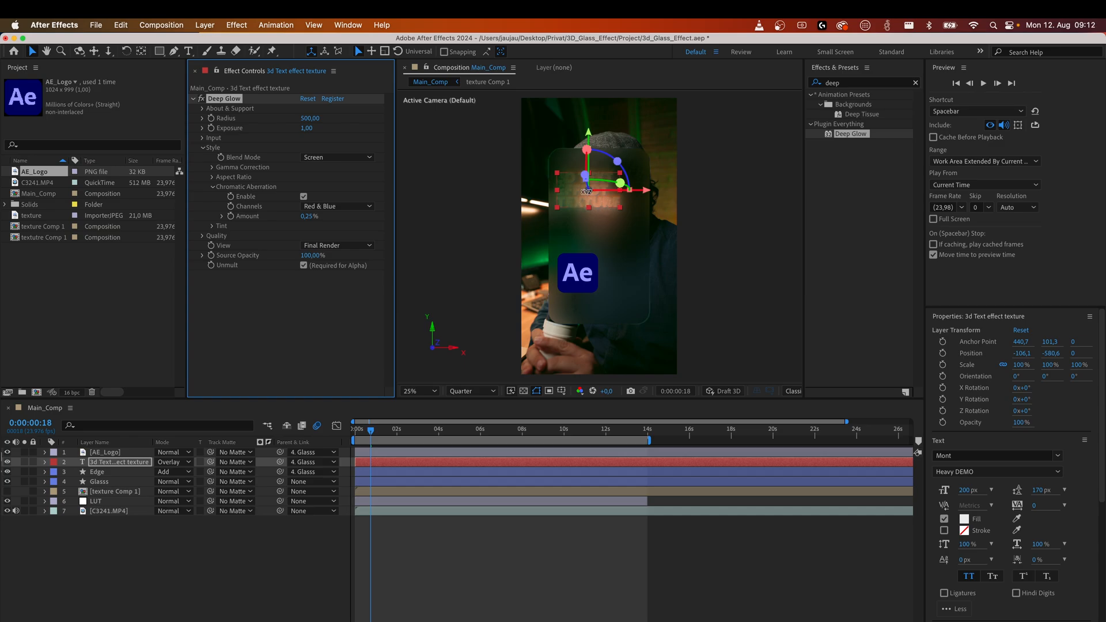
{"action": "scroll", "coordinate": [585, 190], "scroll_direction": "up", "scroll_amount": 4}
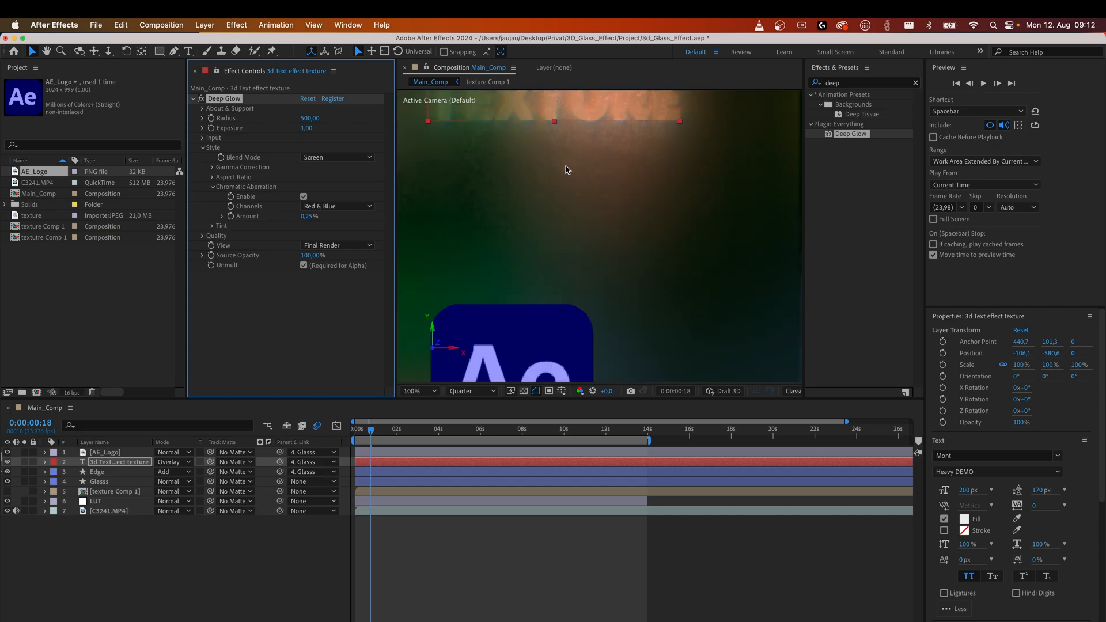
{"action": "key", "text": "space"}
{"action": "left_click_drag", "start_coordinate": [563, 180], "coordinate": [553, 351]}
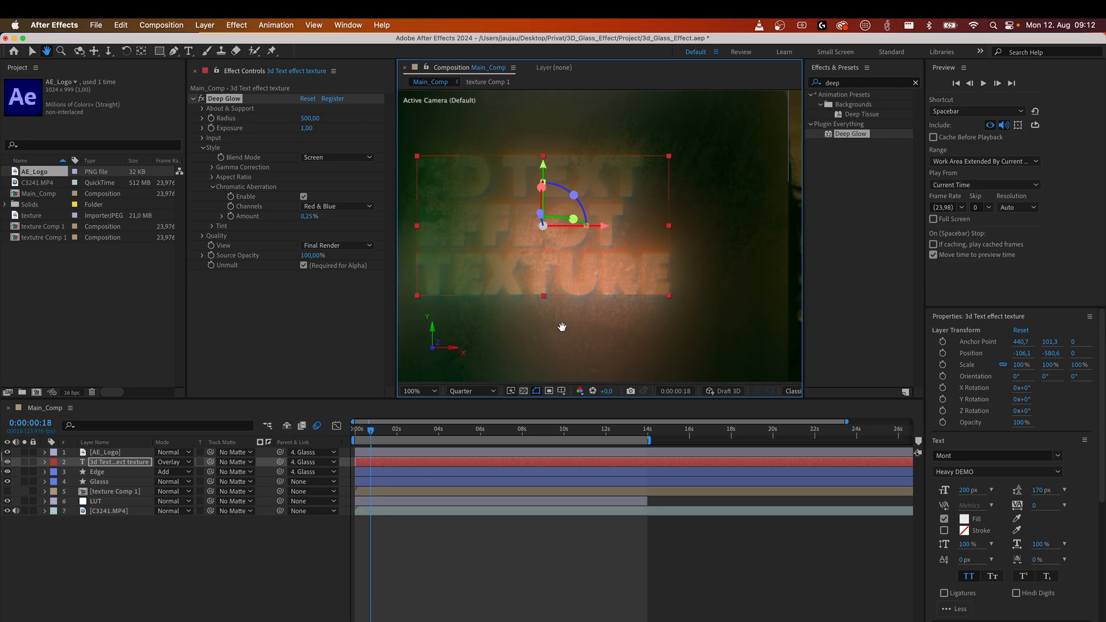
{"action": "left_click", "coordinate": [169, 560]}
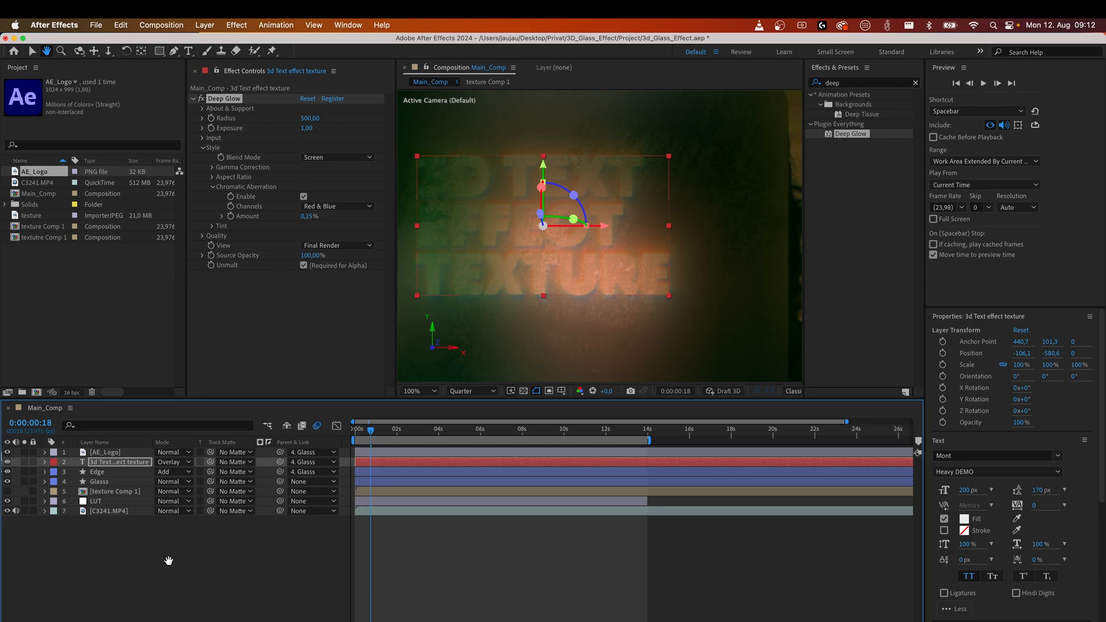
{"action": "key", "text": "v"}
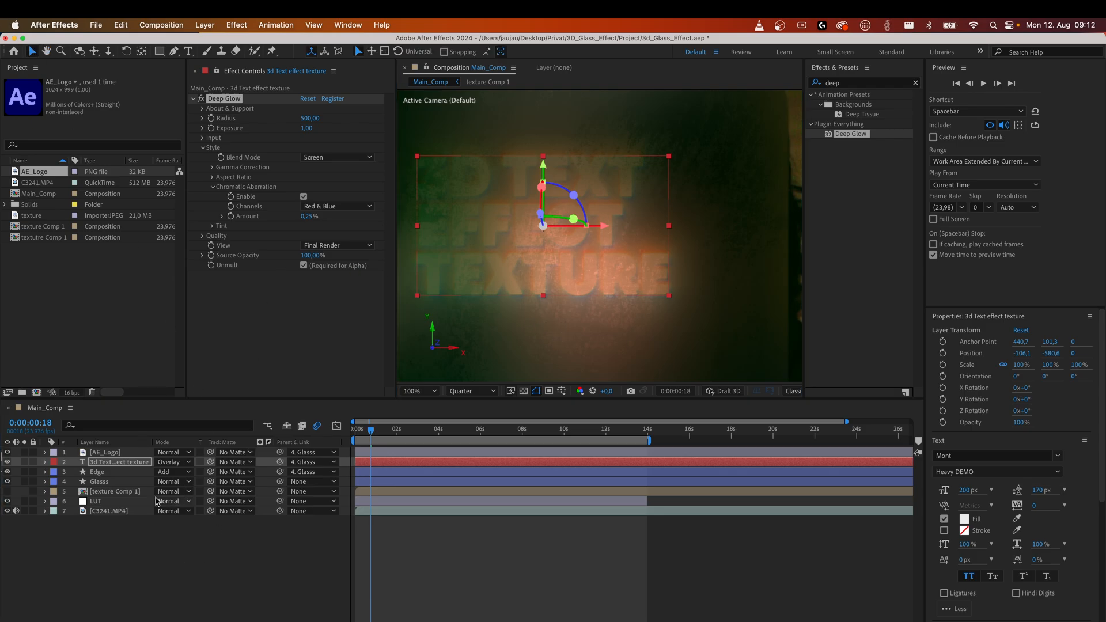
Duplicate the text layer and scrub through the timeline to preview the result.
{"action": "left_click", "coordinate": [93, 467]}
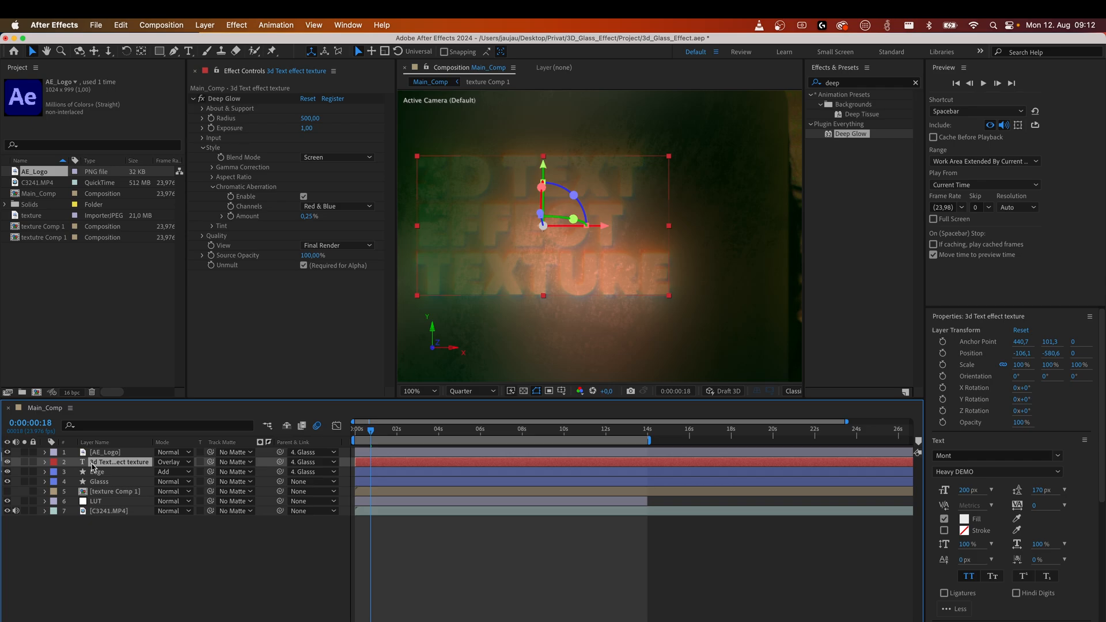
{"action": "key", "text": "super+d"}
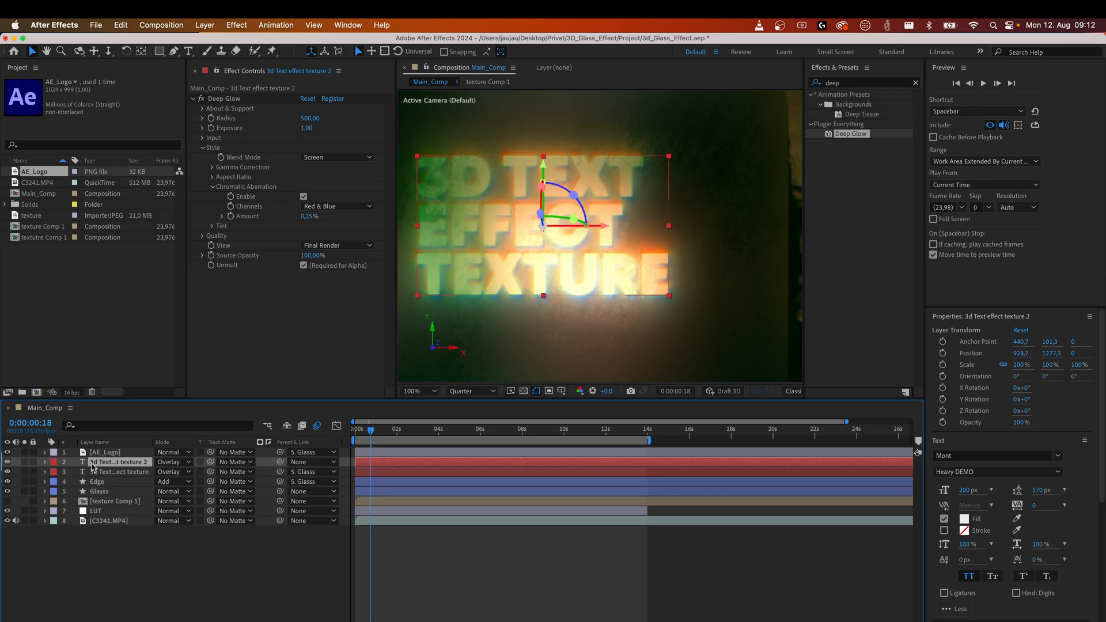
{"action": "key", "text": "period"}
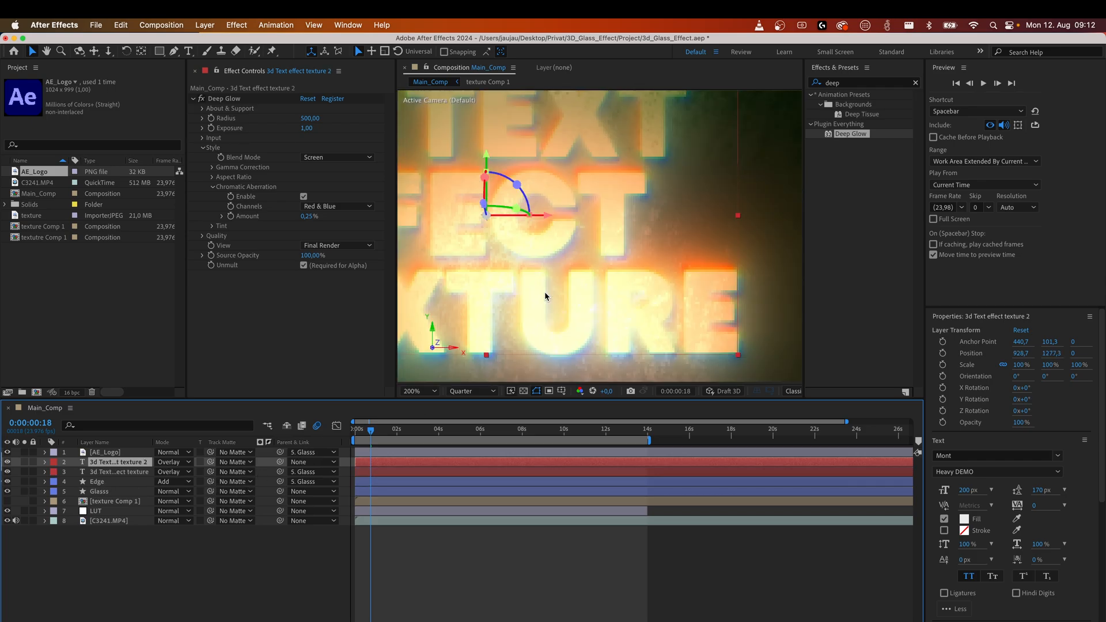
{"action": "key", "text": "comma"}
{"action": "key", "text": "comma"}
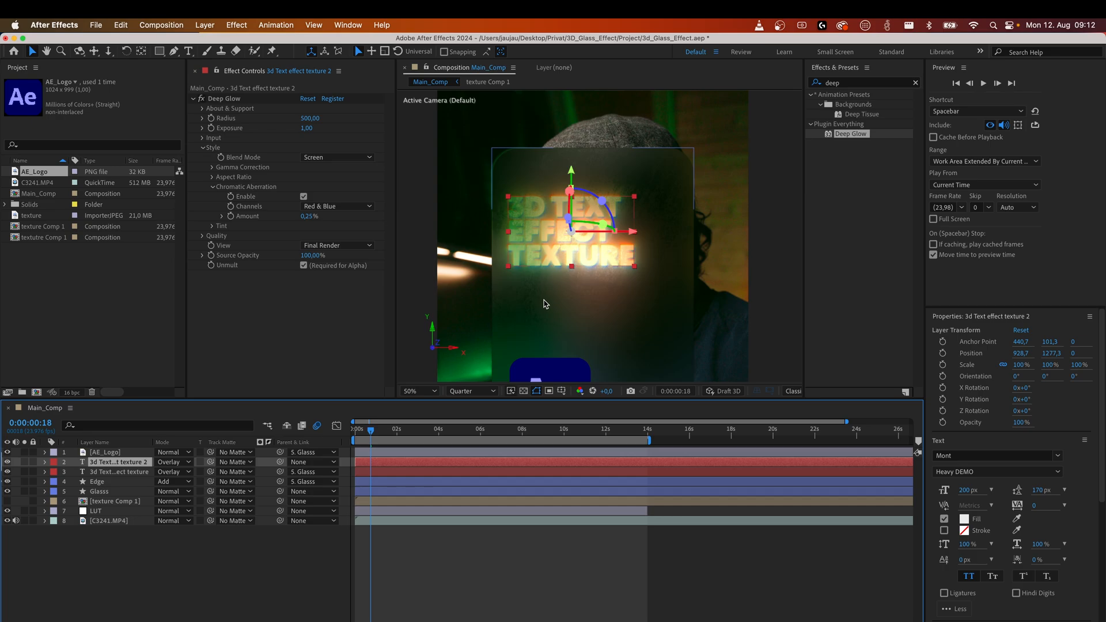
{"action": "left_click_drag", "start_coordinate": [368, 434], "coordinate": [478, 449]}
{"action": "left_click_drag", "start_coordinate": [501, 449], "coordinate": [352, 463]}
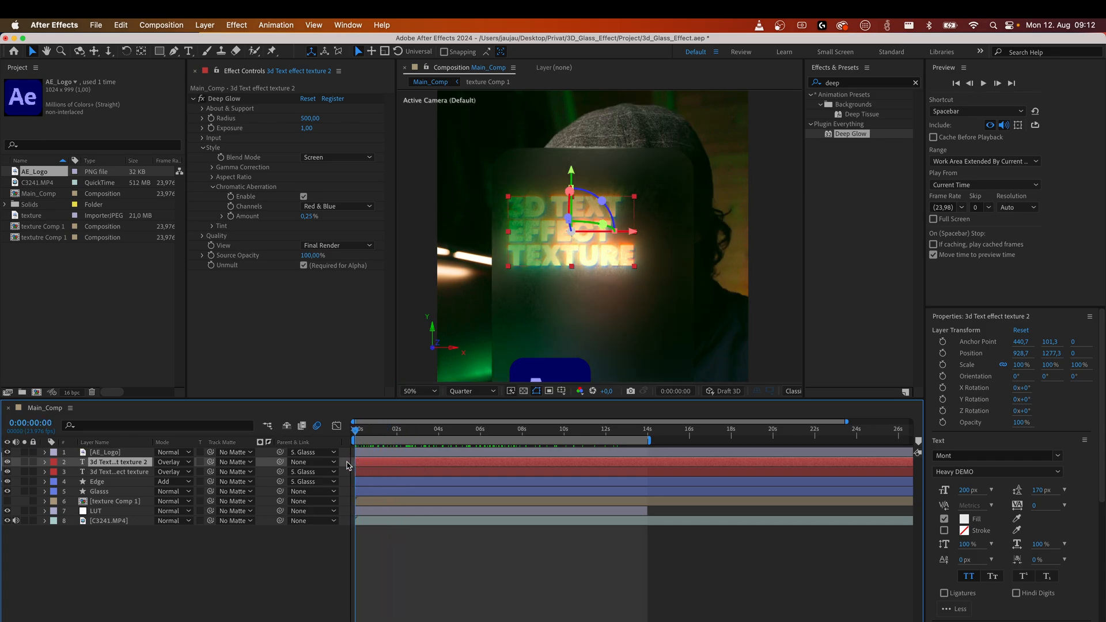
Apply the Deep Glow effect to the AE_Logo layer.
{"action": "left_click", "coordinate": [118, 452]}
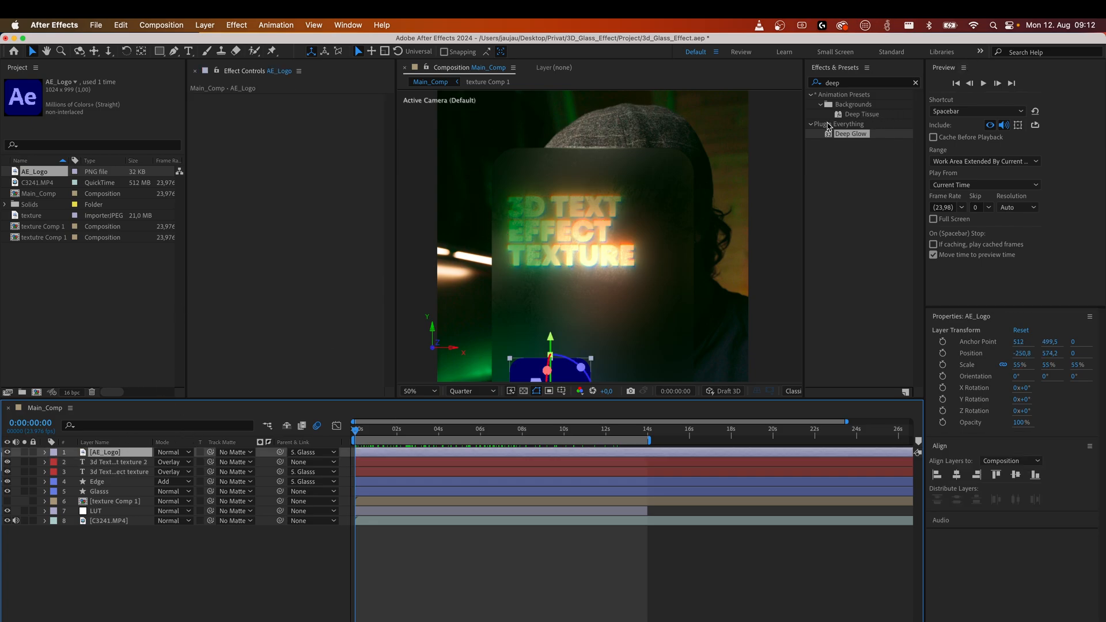
{"action": "left_click_drag", "start_coordinate": [832, 140], "coordinate": [104, 454]}
{"action": "key", "text": "h"}
{"action": "left_click_drag", "start_coordinate": [597, 294], "coordinate": [593, 180]}
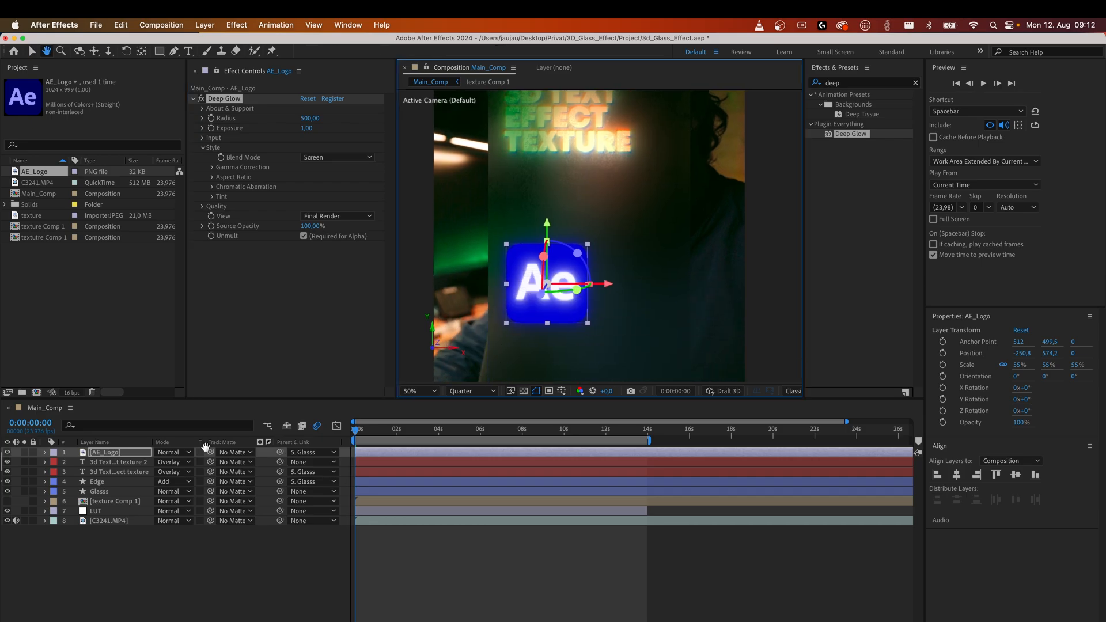
{"action": "left_click", "coordinate": [118, 561]}
{"action": "key", "text": "v"}
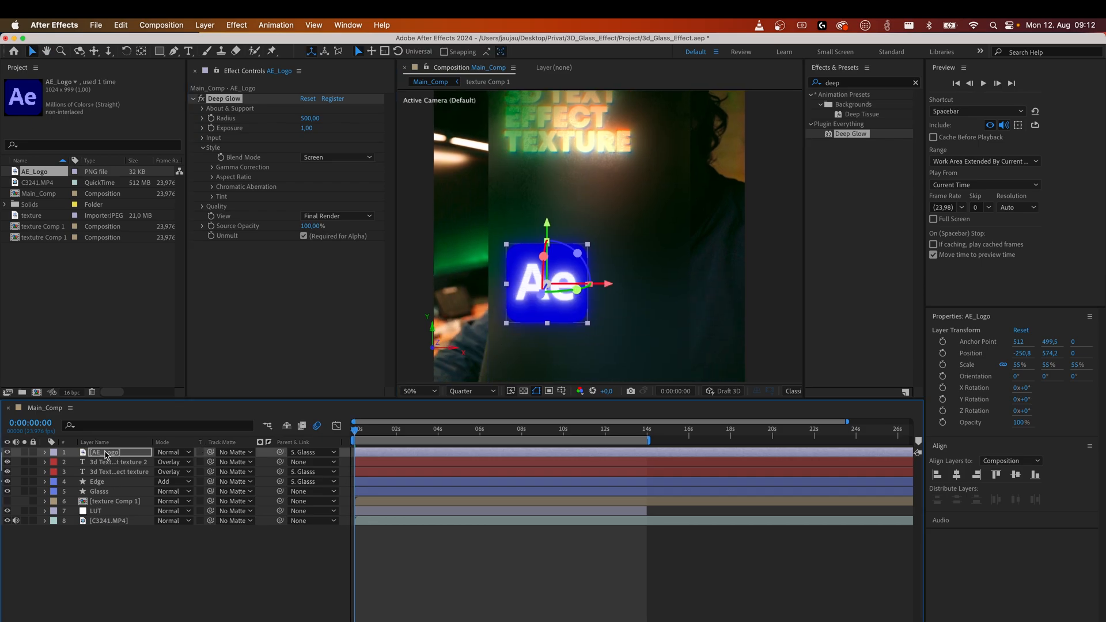
Set the AE_Logo layer's blend mode to Screen.
{"action": "left_click", "coordinate": [110, 452]}
{"action": "left_click", "coordinate": [173, 452]}
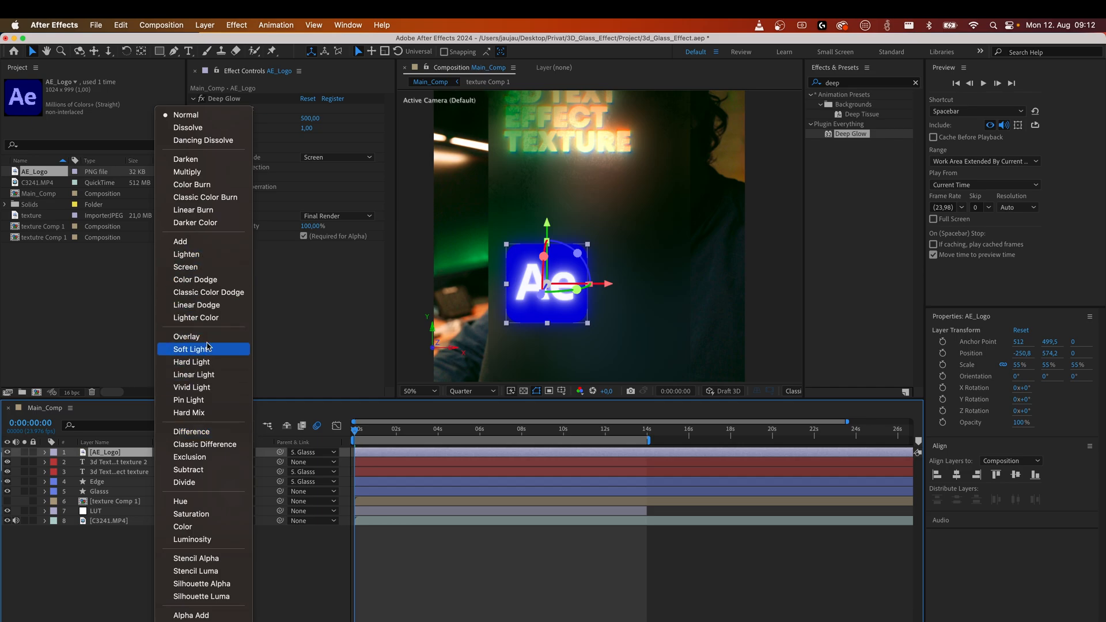
{"action": "left_click", "coordinate": [186, 337]}
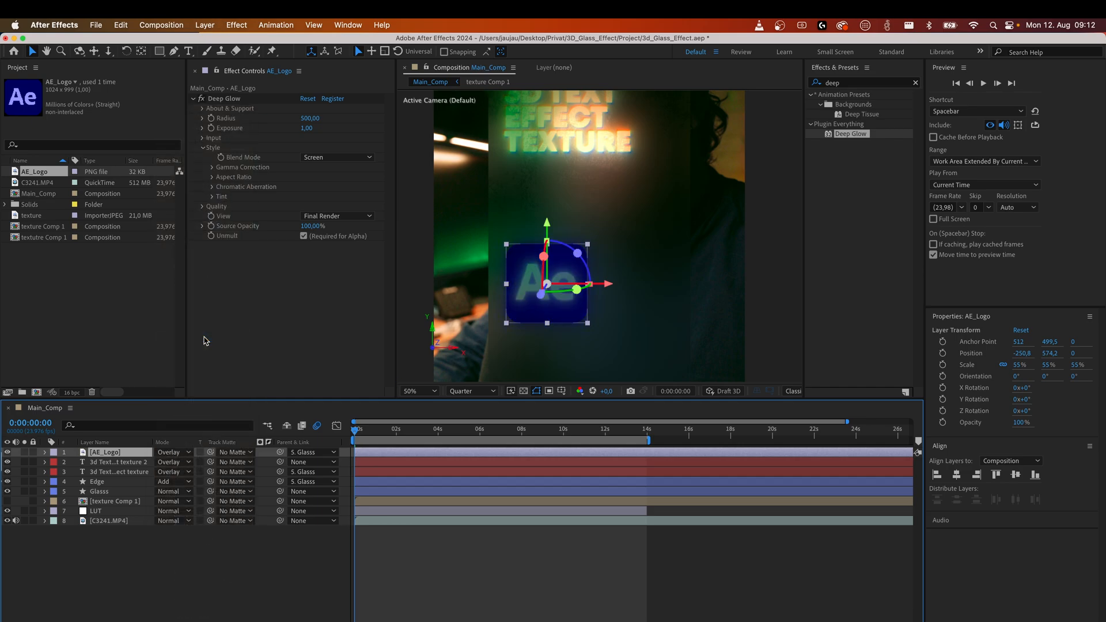
{"action": "left_click", "coordinate": [166, 453]}
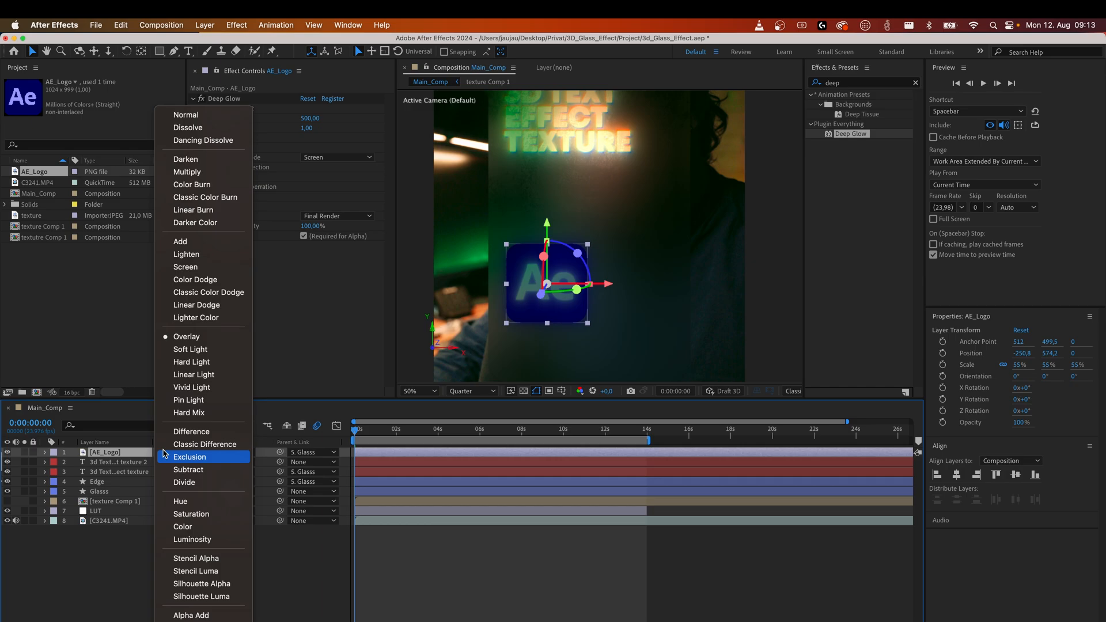
{"action": "left_click", "coordinate": [196, 268]}
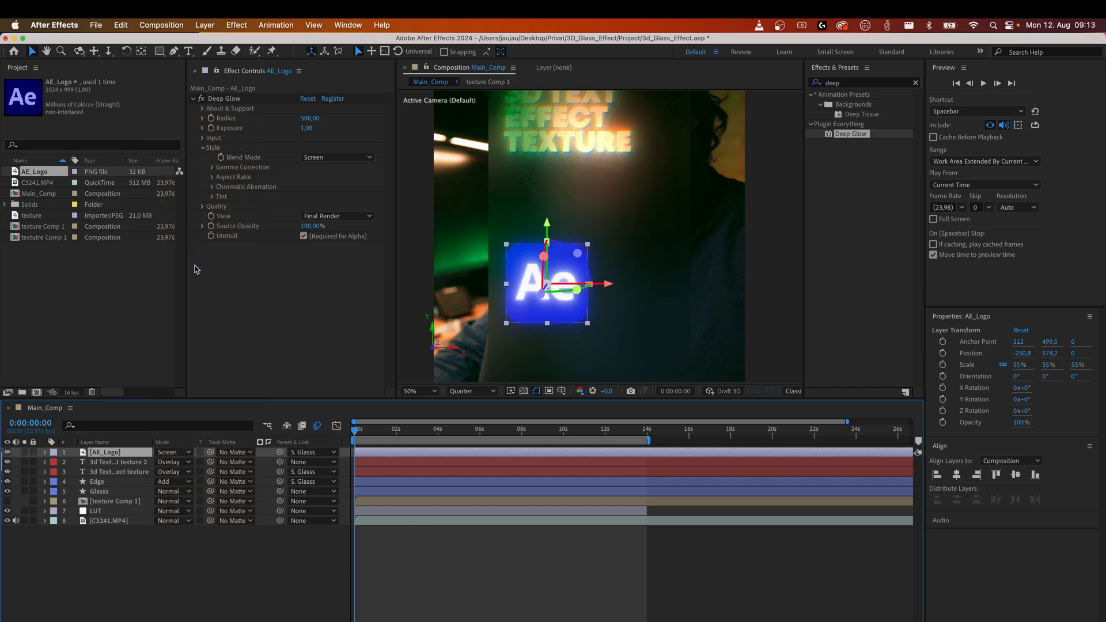
Set the AE_Logo layer's opacity to 80%.
{"action": "key", "text": "s"}
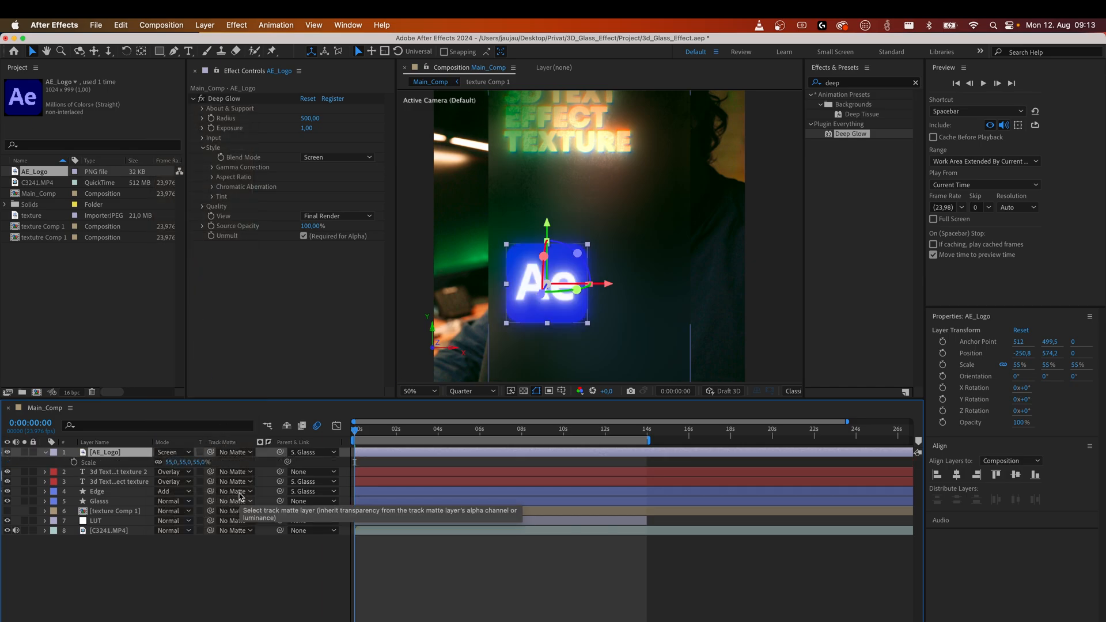
{"action": "key", "text": "t"}
{"action": "left_click", "coordinate": [159, 463]}
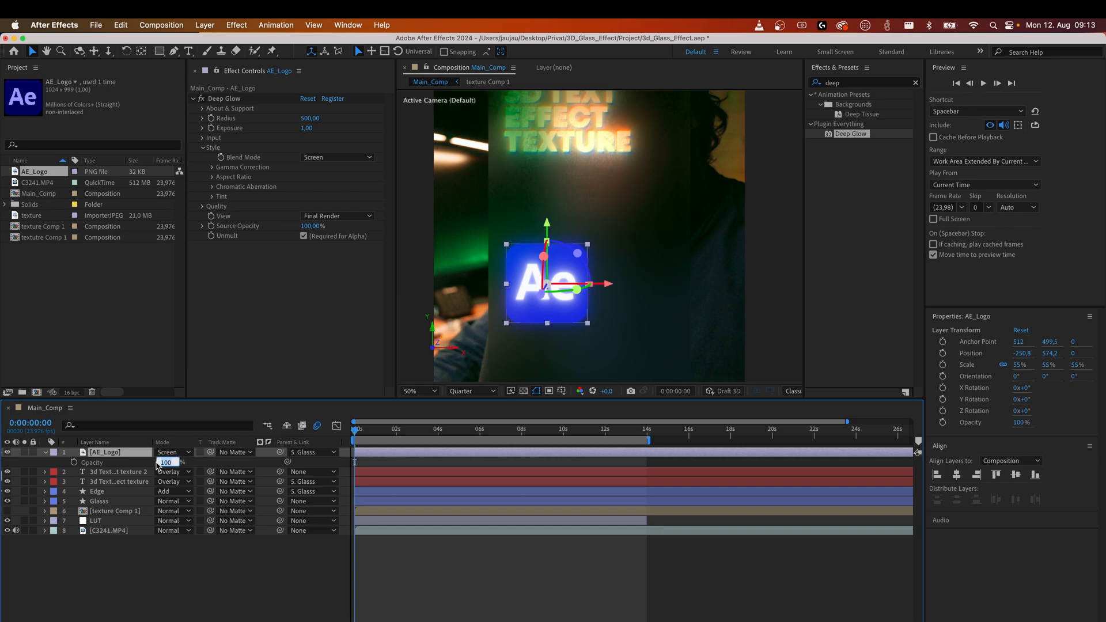
{"action": "key", "text": "Return"}
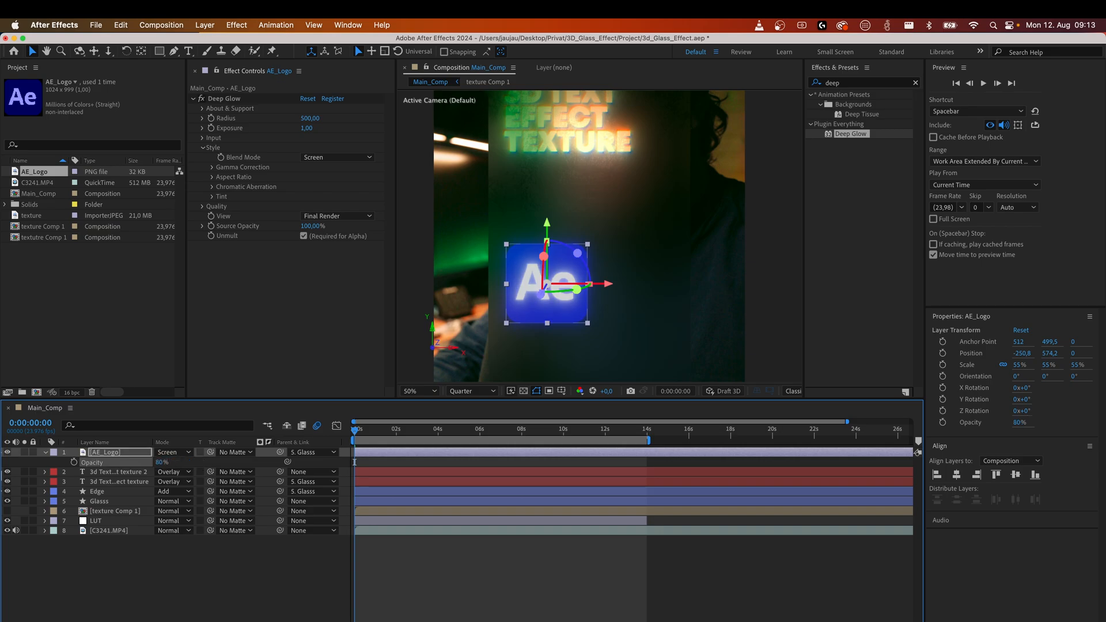
Save the project and play a preview of the composition.
{"action": "left_click", "coordinate": [208, 602]}
{"action": "key", "text": "period"}
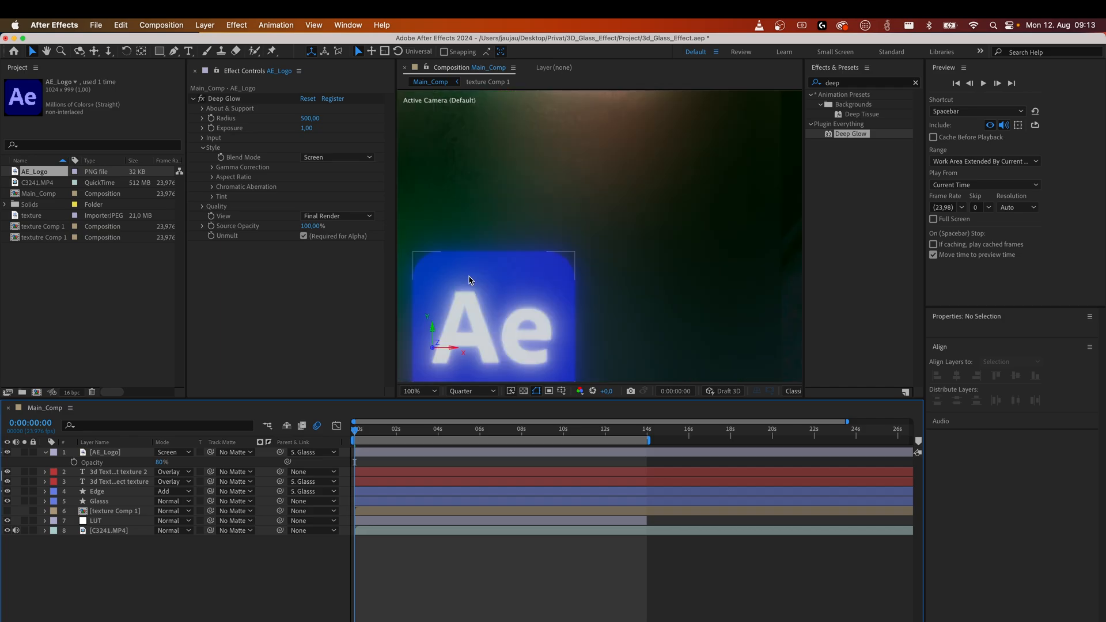
{"action": "key", "text": "comma"}
{"action": "key", "text": "comma"}
{"action": "key", "text": "comma"}
{"action": "key", "text": "comma"}
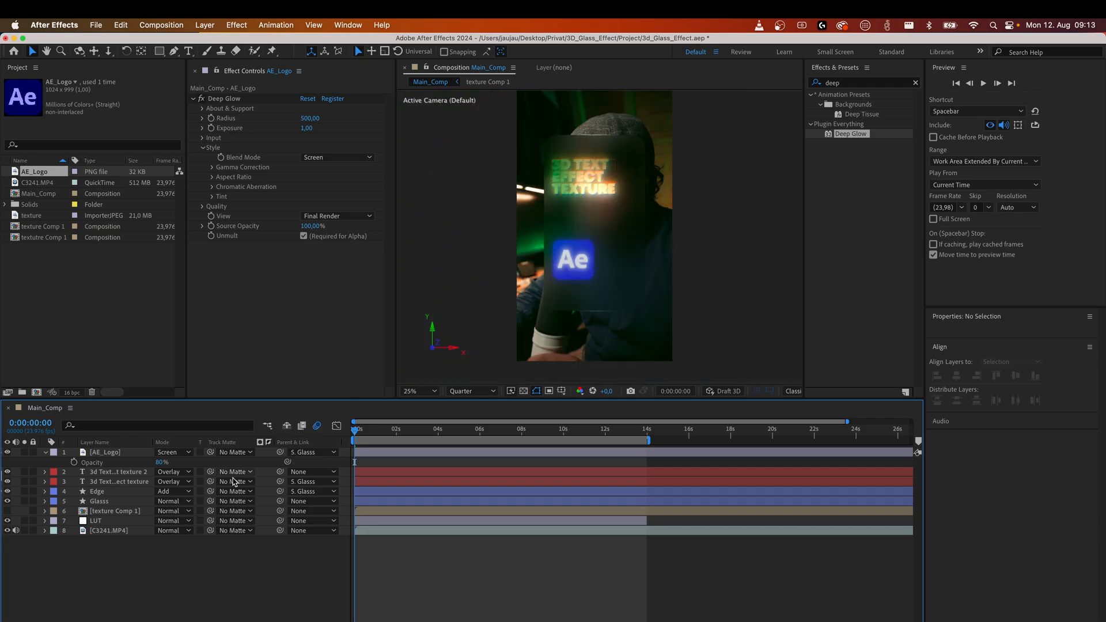
{"action": "key", "text": "ctrl+s"}
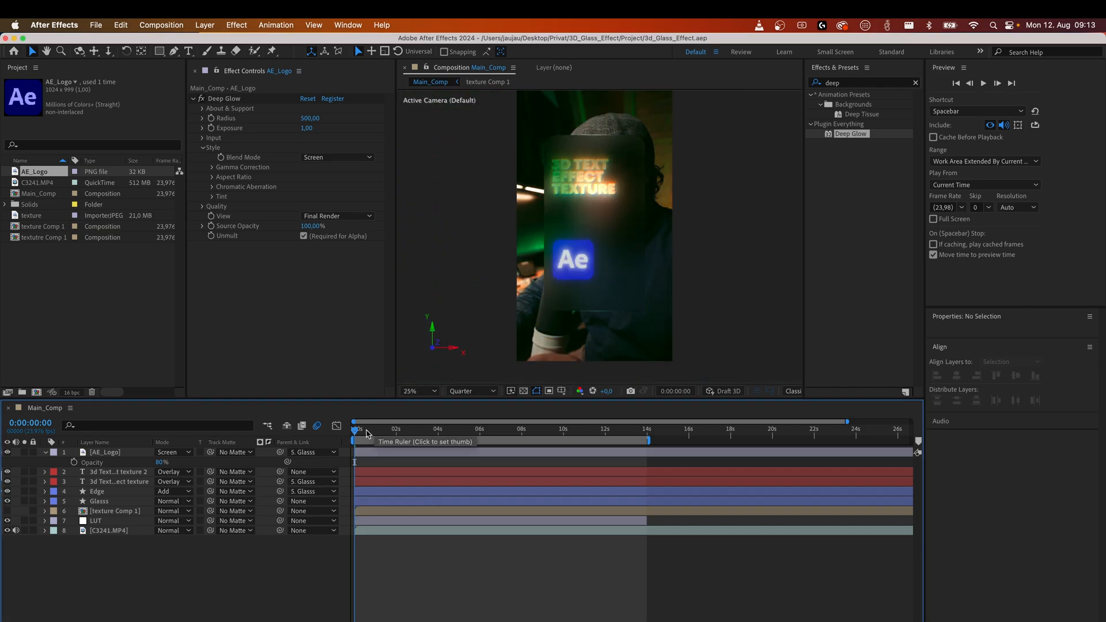
{"action": "key", "text": "space"}
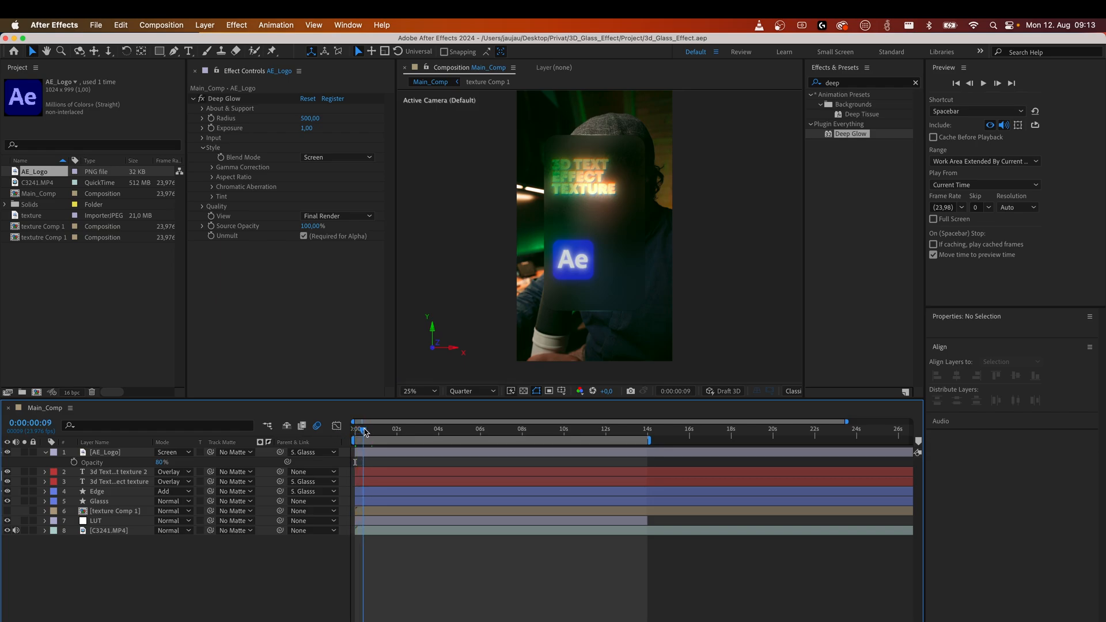
Rotate the Glasss layer about 42° on its Y axis and undo the rotation.
{"action": "left_click", "coordinate": [110, 502]}
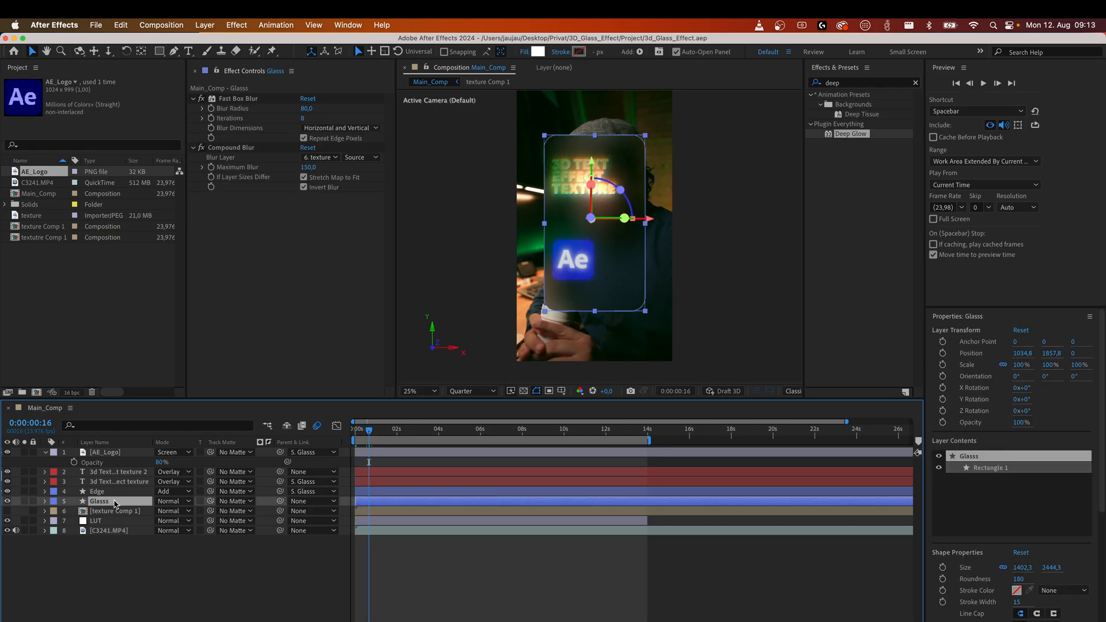
{"action": "left_click", "coordinate": [45, 502]}
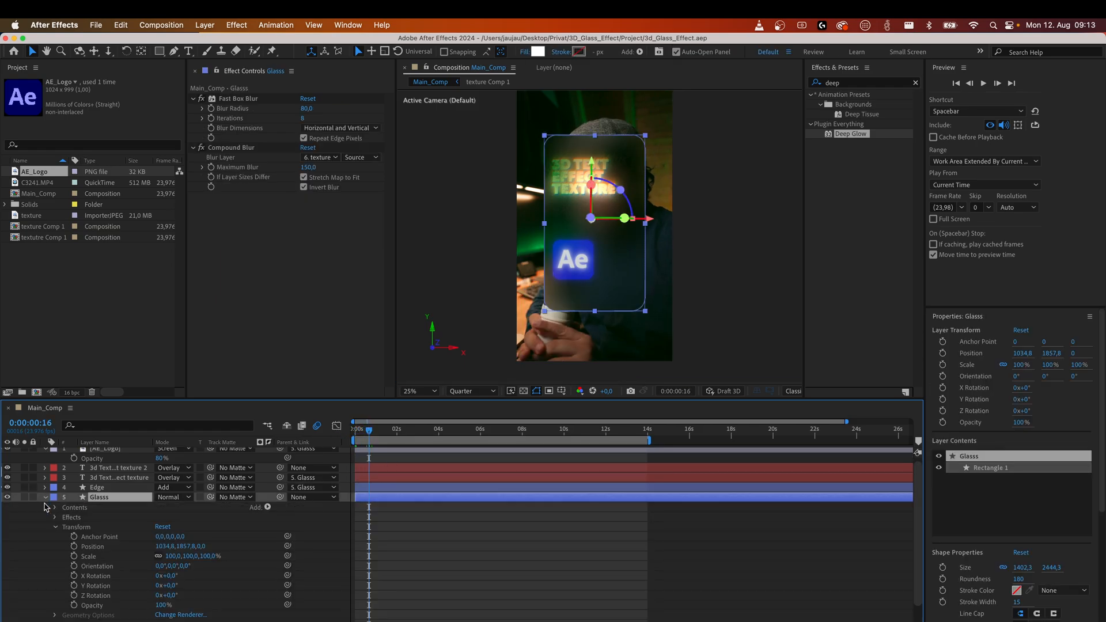
{"action": "left_click_drag", "start_coordinate": [171, 588], "coordinate": [194, 585]}
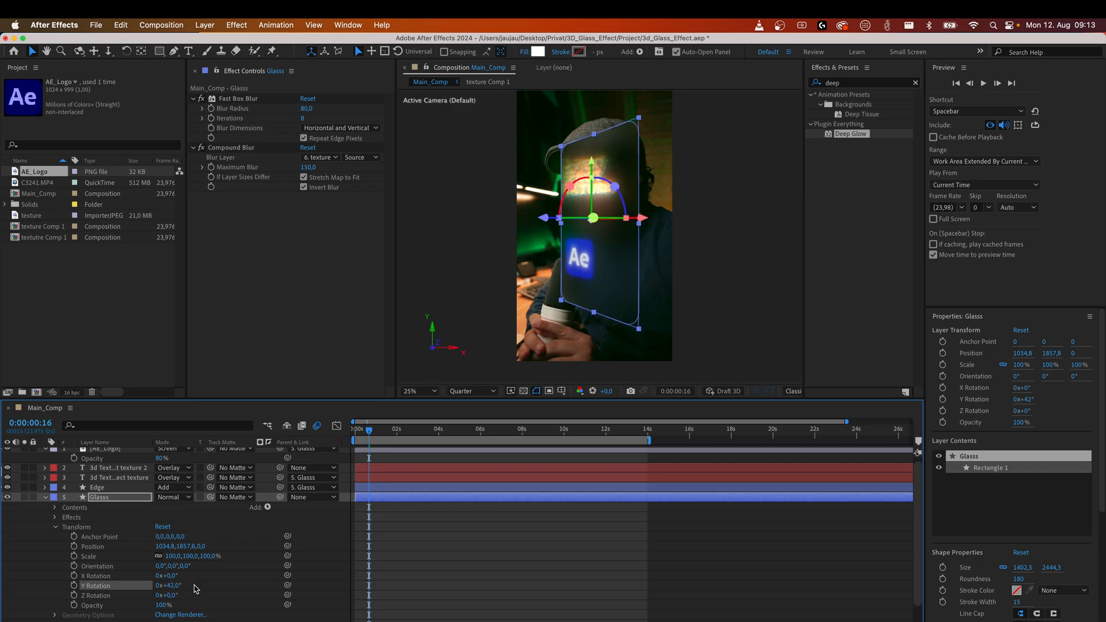
{"action": "key", "text": "ctrl+z"}
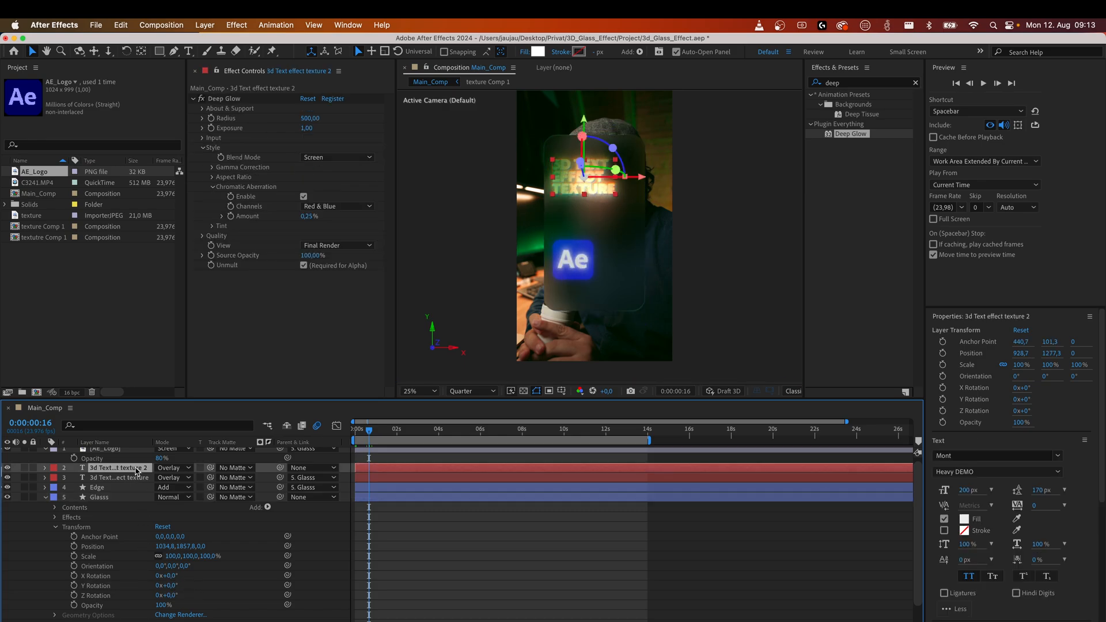
Parent the 3d Text effect texture 2 layer to the Glasss layer.
{"action": "left_click", "coordinate": [137, 470]}
{"action": "key", "text": "F4"}
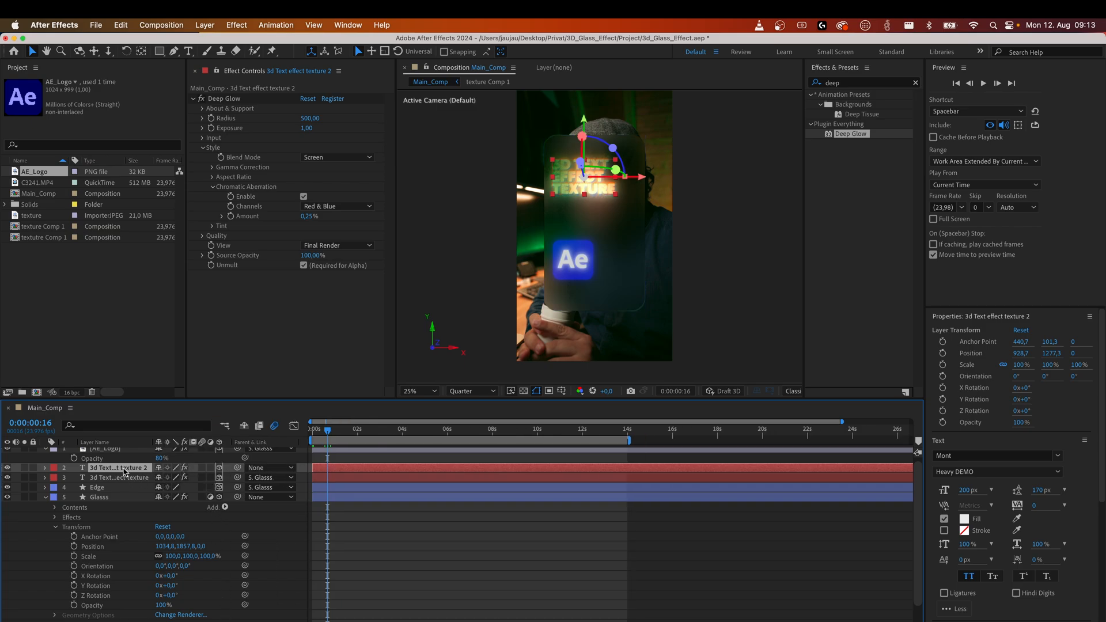
{"action": "left_click_drag", "start_coordinate": [237, 470], "coordinate": [108, 498]}
Rotate the Glasss layer about -11° on Y and scale it to 107%.
{"action": "left_click_drag", "start_coordinate": [330, 431], "coordinate": [352, 431]}
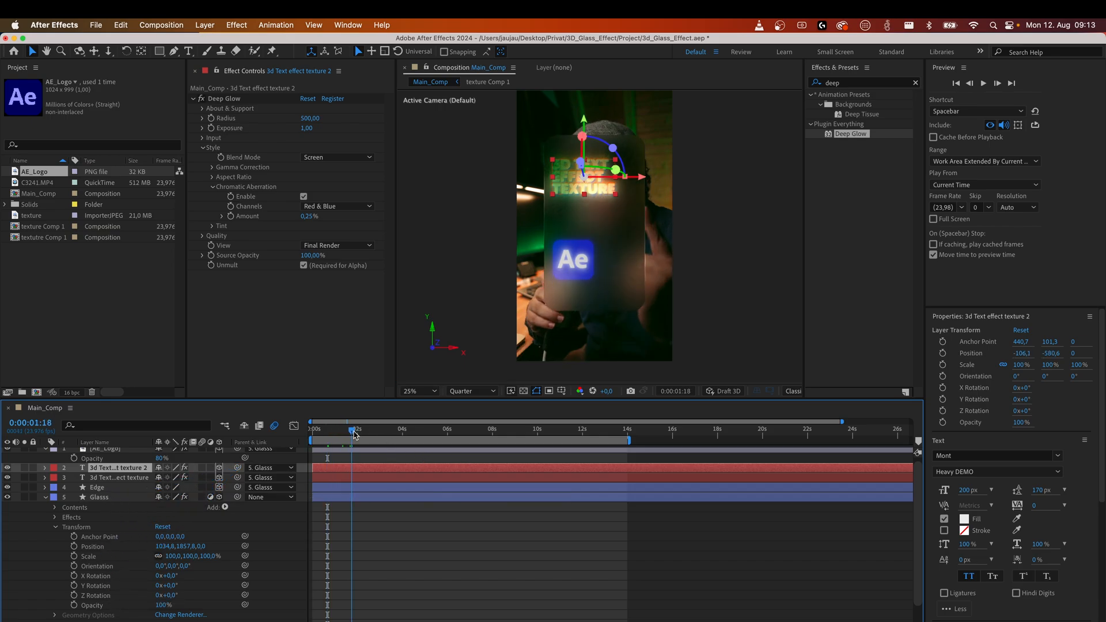
{"action": "left_click_drag", "start_coordinate": [171, 586], "coordinate": [144, 585]}
{"action": "mouse_move", "coordinate": [208, 557]}
{"action": "left_mouse_down"}
{"action": "mouse_move", "coordinate": [237, 557]}
{"action": "mouse_move", "coordinate": [216, 557]}
{"action": "left_mouse_up"}
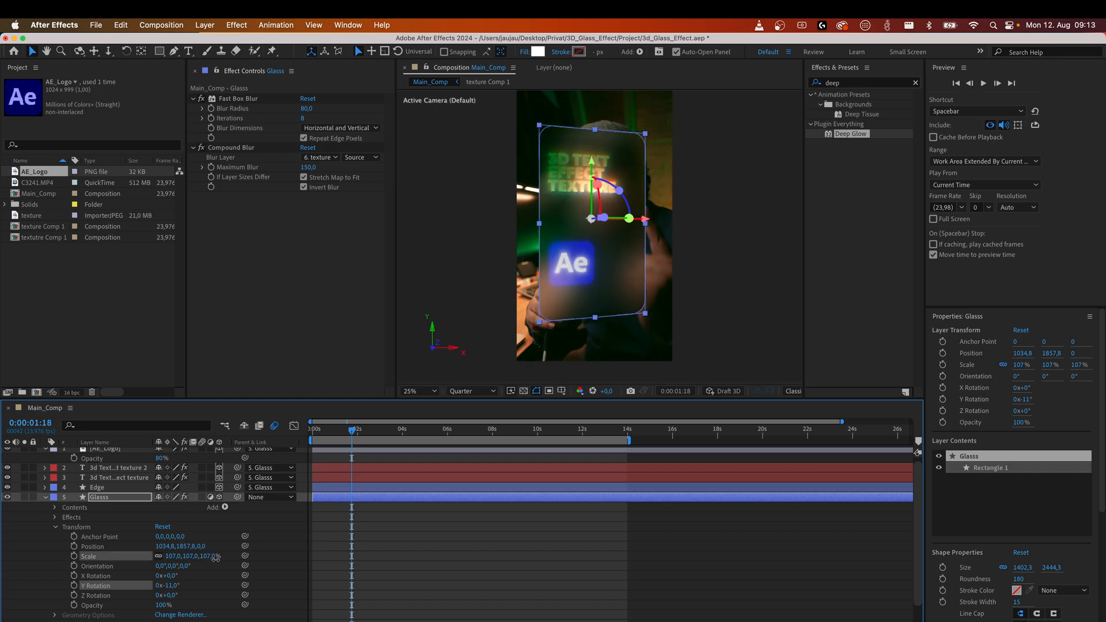
Add a Y Rotation keyframe for the Glasss layer at 1:23 with a value of 1x+349°.
{"action": "left_click_drag", "start_coordinate": [354, 433], "coordinate": [312, 433]}
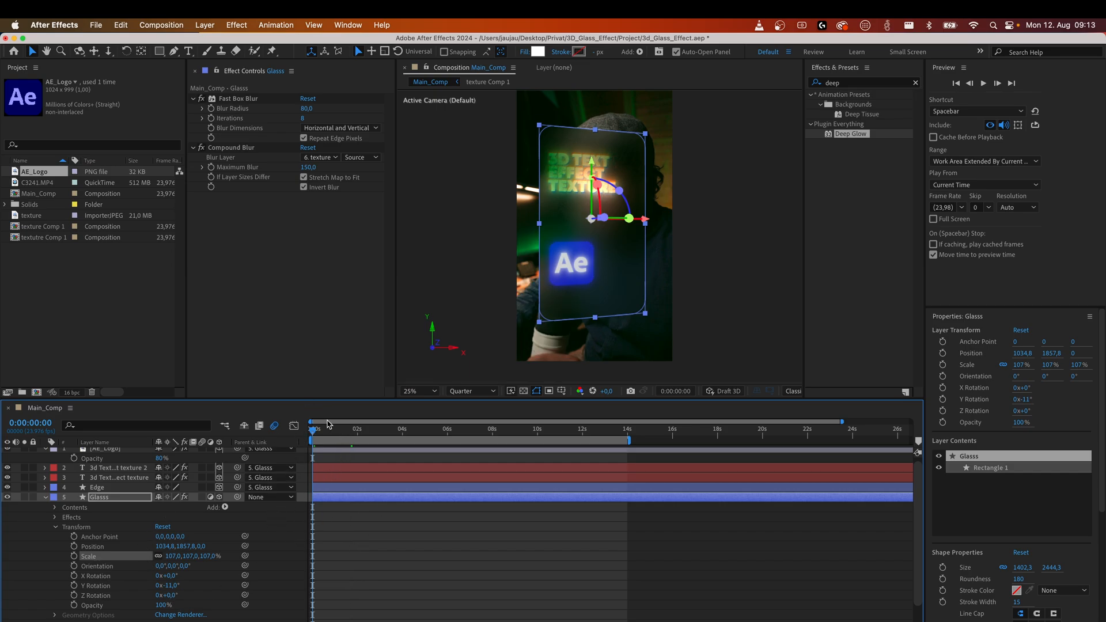
{"action": "left_click_drag", "start_coordinate": [315, 432], "coordinate": [359, 439]}
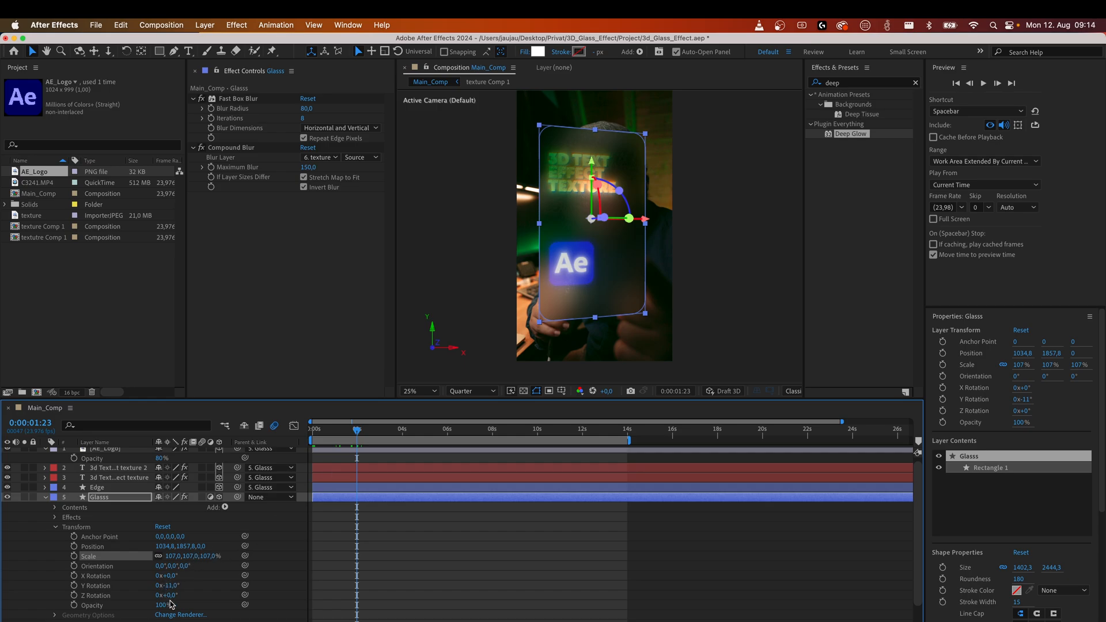
{"action": "left_click", "coordinate": [158, 586]}
{"action": "key", "text": "Return"}
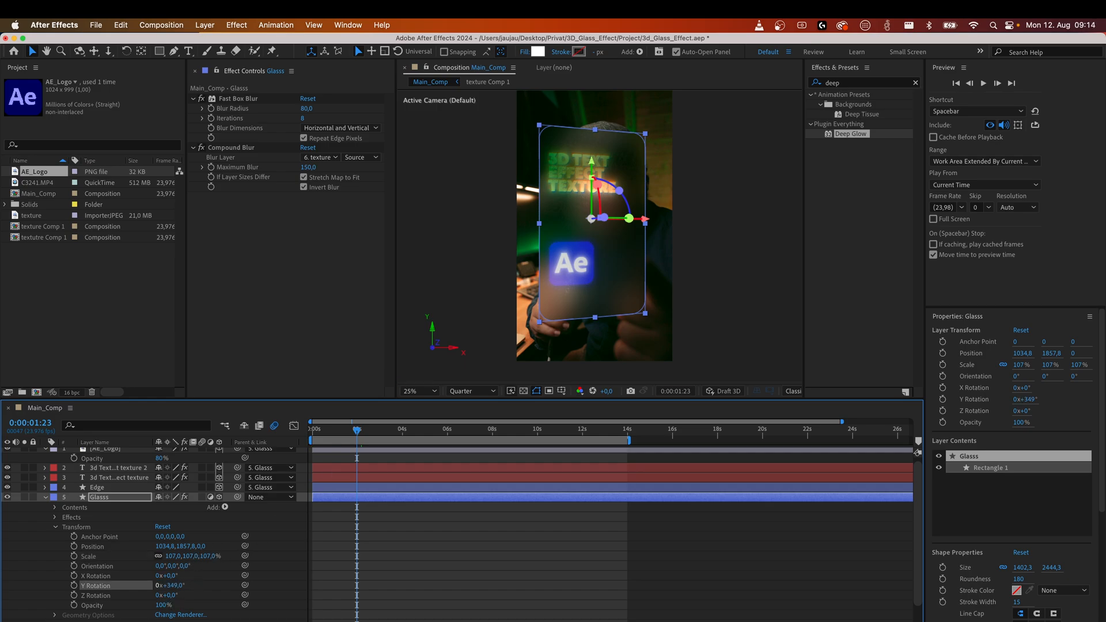
{"action": "left_click", "coordinate": [74, 586]}
{"action": "left_click", "coordinate": [158, 586]}
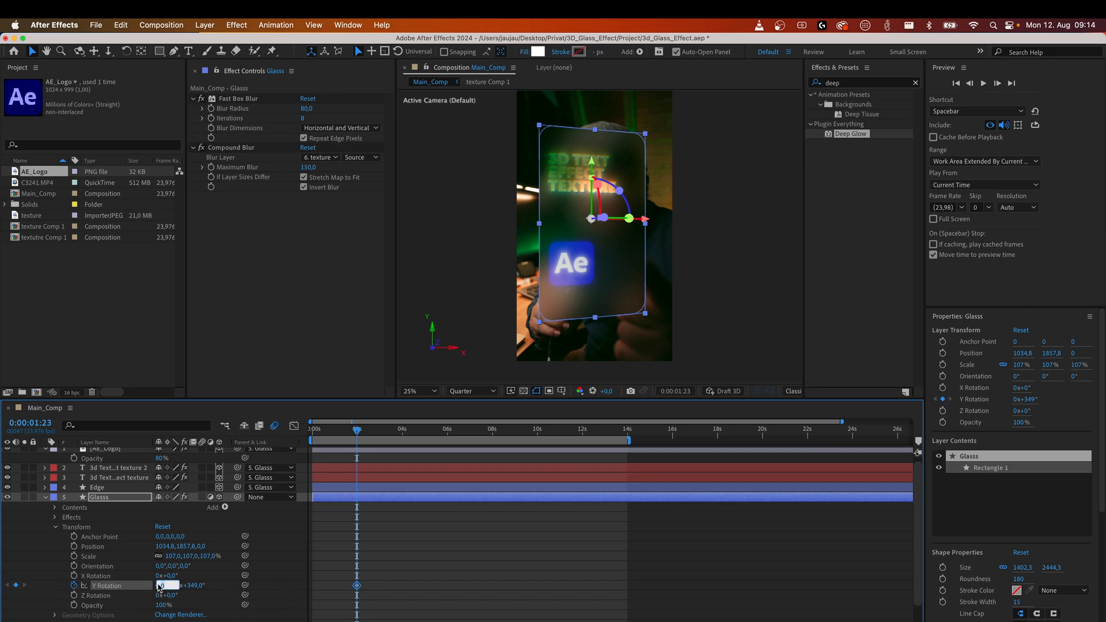
{"action": "type", "text": "1"}
{"action": "key", "text": "Return"}
Add a Y Rotation keyframe of 0x+349° for the Glasss layer at the start of the timeline.
{"action": "left_click_drag", "start_coordinate": [344, 432], "coordinate": [311, 434]}
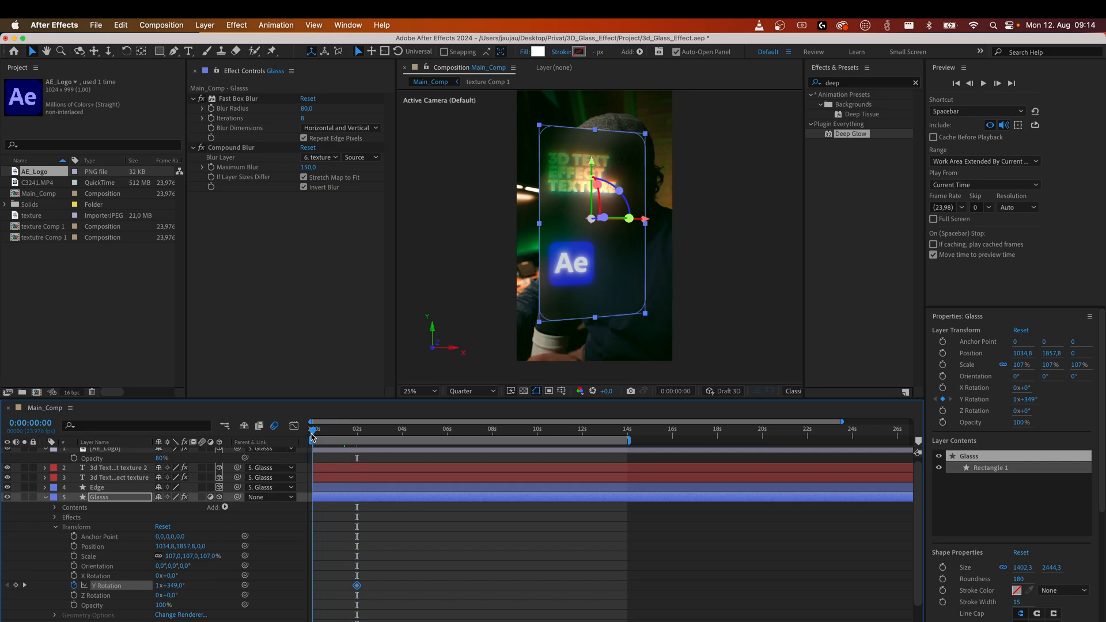
{"action": "left_click", "coordinate": [158, 586]}
{"action": "type", "text": "0"}
{"action": "key", "text": "Return"}
{"action": "left_click_drag", "start_coordinate": [314, 432], "coordinate": [358, 431]}
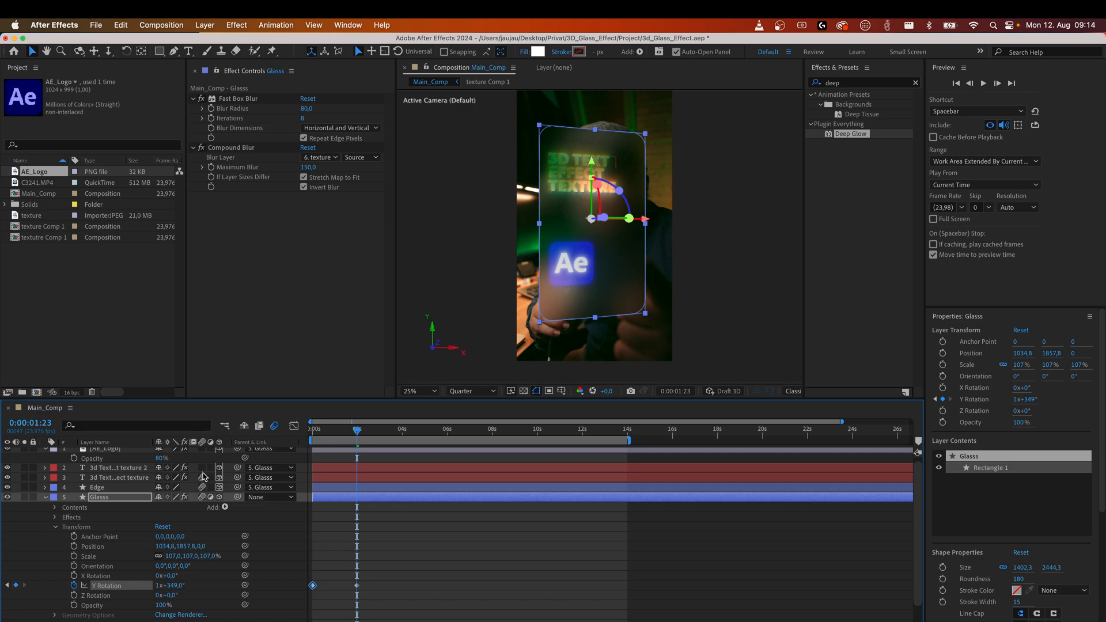
Turn off Snap in the Graph Editor.
{"action": "scroll", "coordinate": [202, 470], "scroll_direction": "up", "scroll_amount": 1}
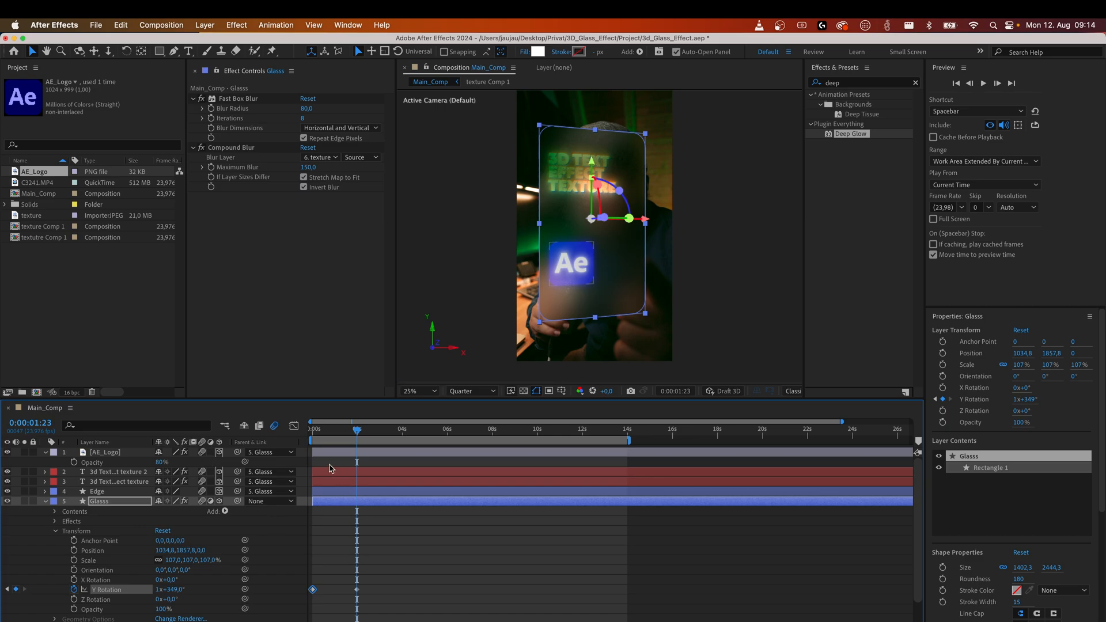
{"action": "left_click", "coordinate": [294, 426]}
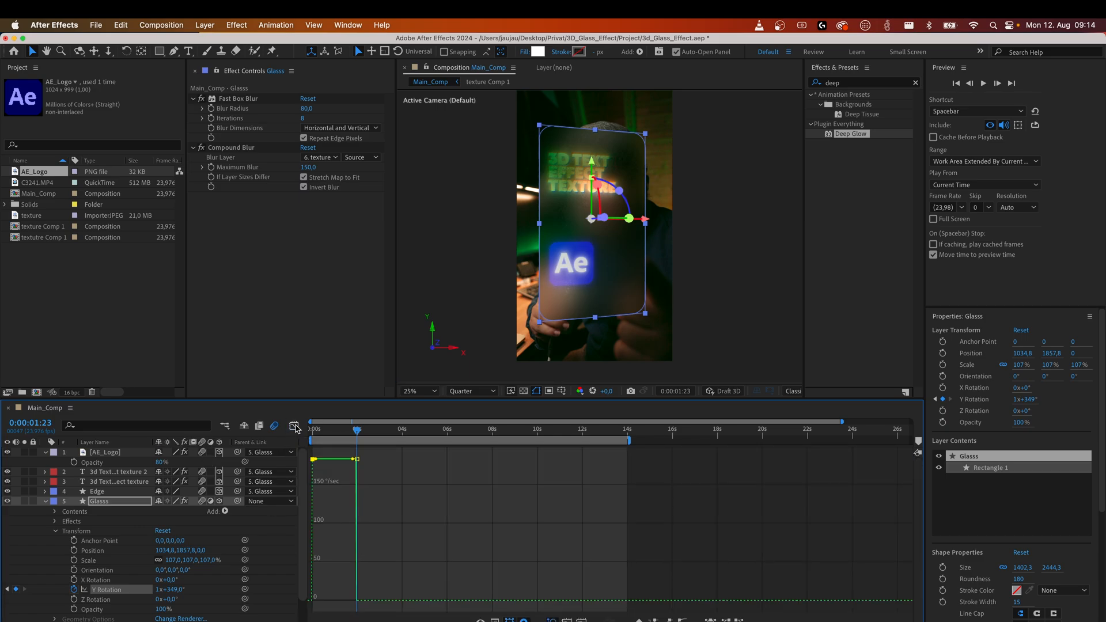
{"action": "left_click", "coordinate": [294, 426]}
{"action": "left_click_drag", "start_coordinate": [375, 601], "coordinate": [304, 575]}
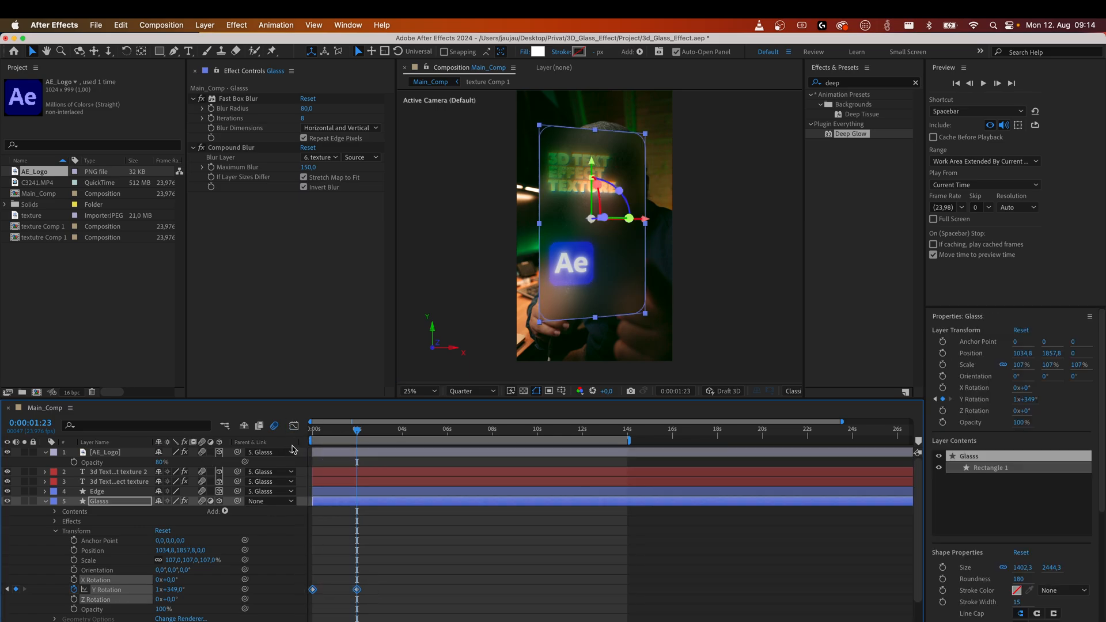
{"action": "left_click", "coordinate": [294, 426]}
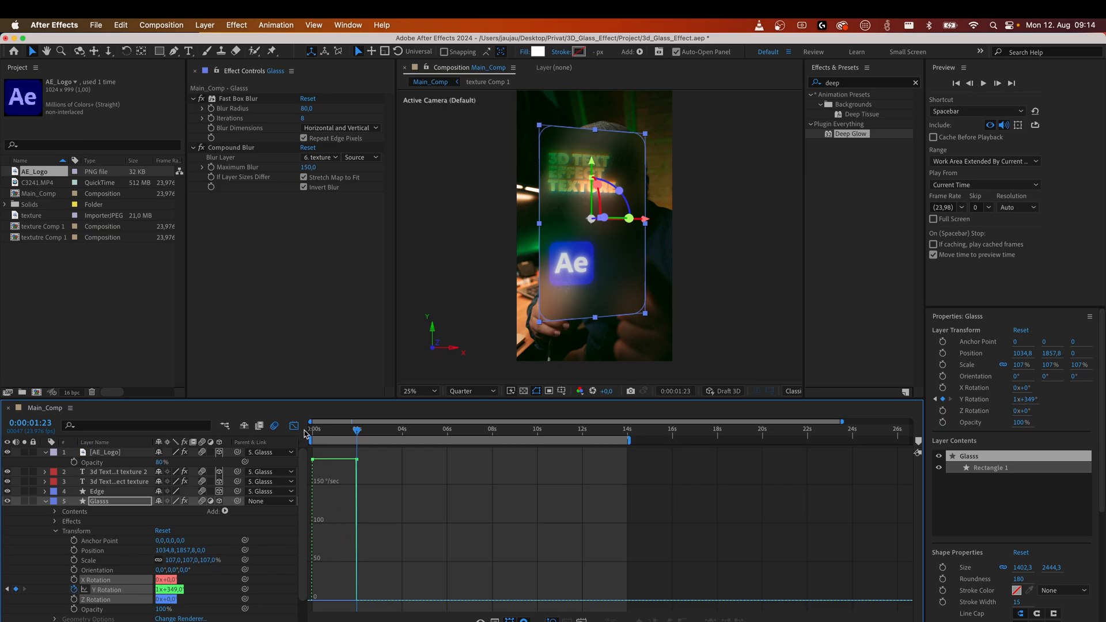
{"action": "right_click", "coordinate": [336, 481]}
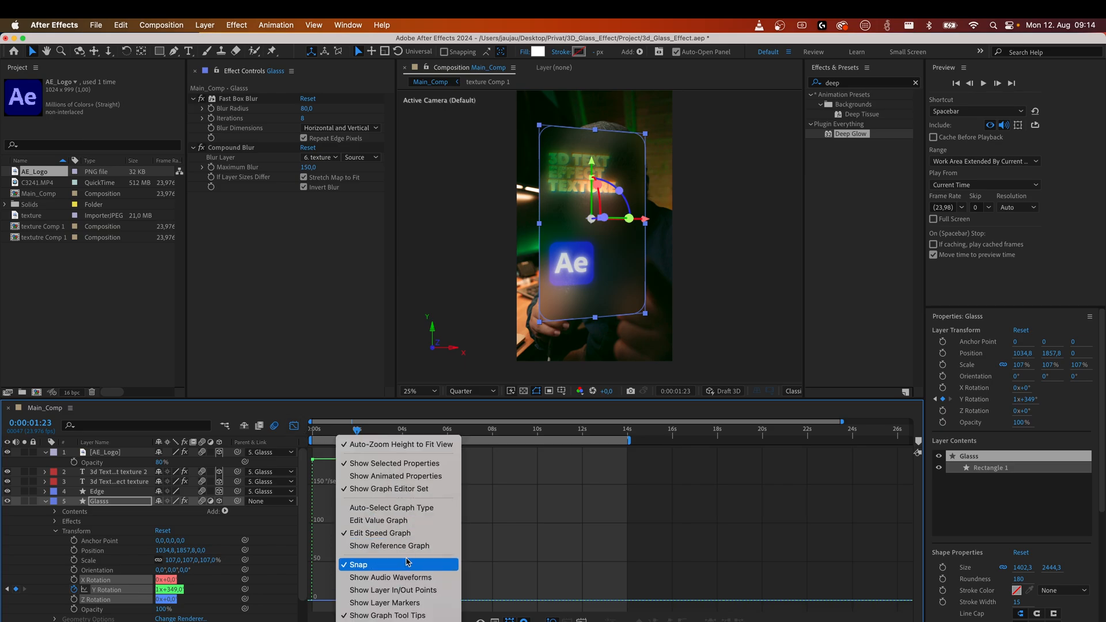
{"action": "left_click", "coordinate": [509, 572]}
{"action": "left_click", "coordinate": [293, 427]}
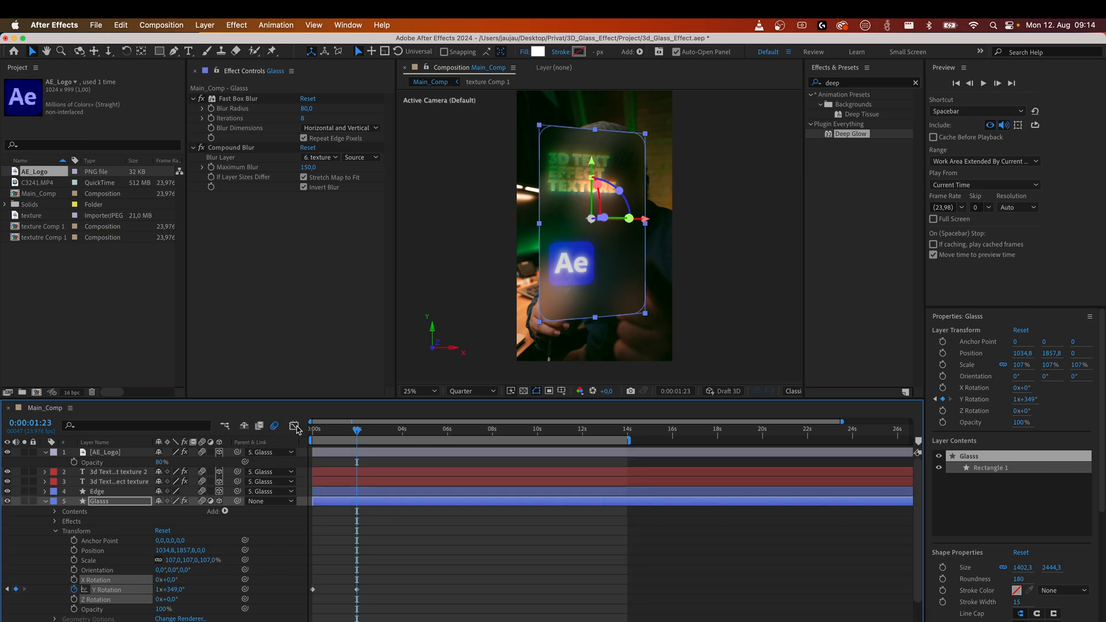
Apply Easy Ease In to the Glasss layer's Y Rotation keyframe at 1:23.
{"action": "left_click_drag", "start_coordinate": [386, 608], "coordinate": [299, 577]}
{"action": "left_click", "coordinate": [369, 603]}
{"action": "left_click", "coordinate": [356, 590]}
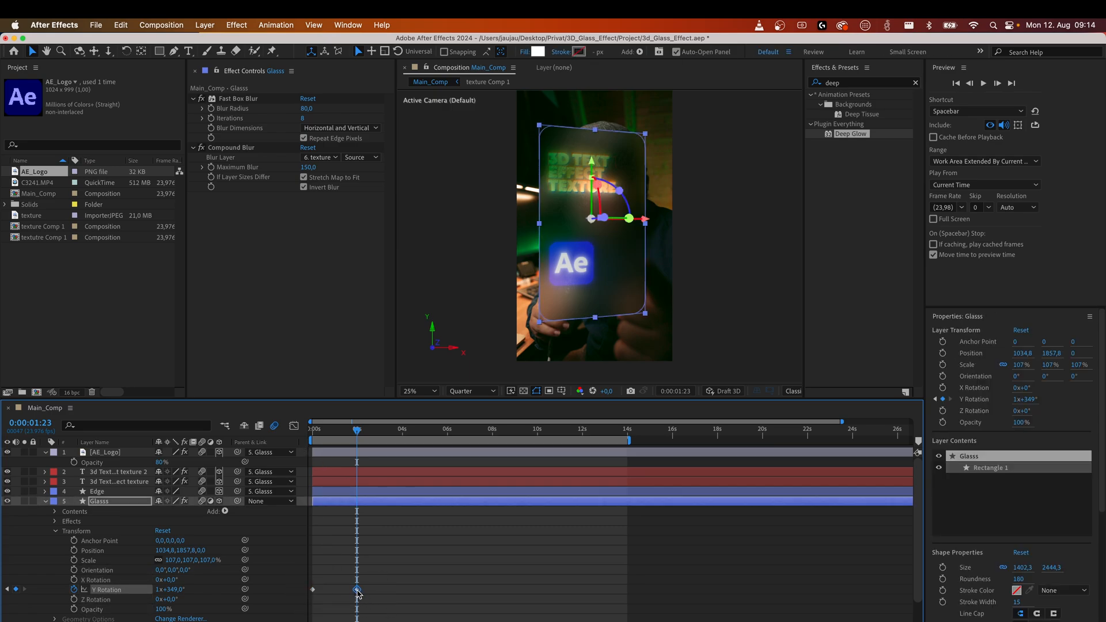
{"action": "right_click", "coordinate": [357, 590]}
{"action": "mouse_move", "coordinate": [427, 621]}
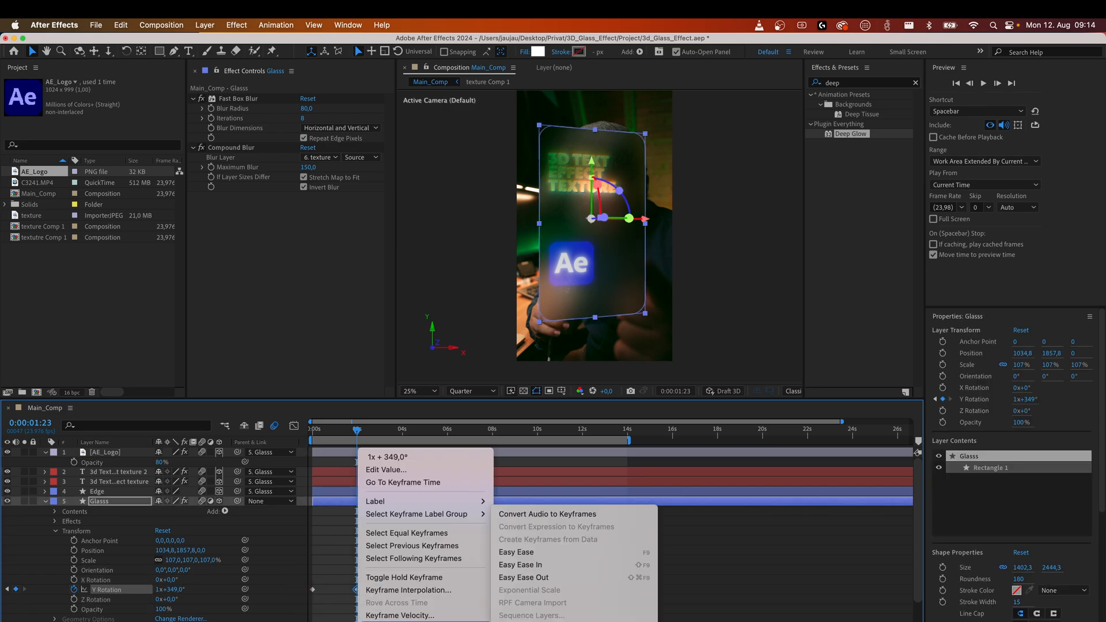
{"action": "left_click", "coordinate": [559, 567]}
Extend the ease-in influence handle of the last Y Rotation keyframe in the speed graph.
{"action": "left_click_drag", "start_coordinate": [408, 605], "coordinate": [300, 565]}
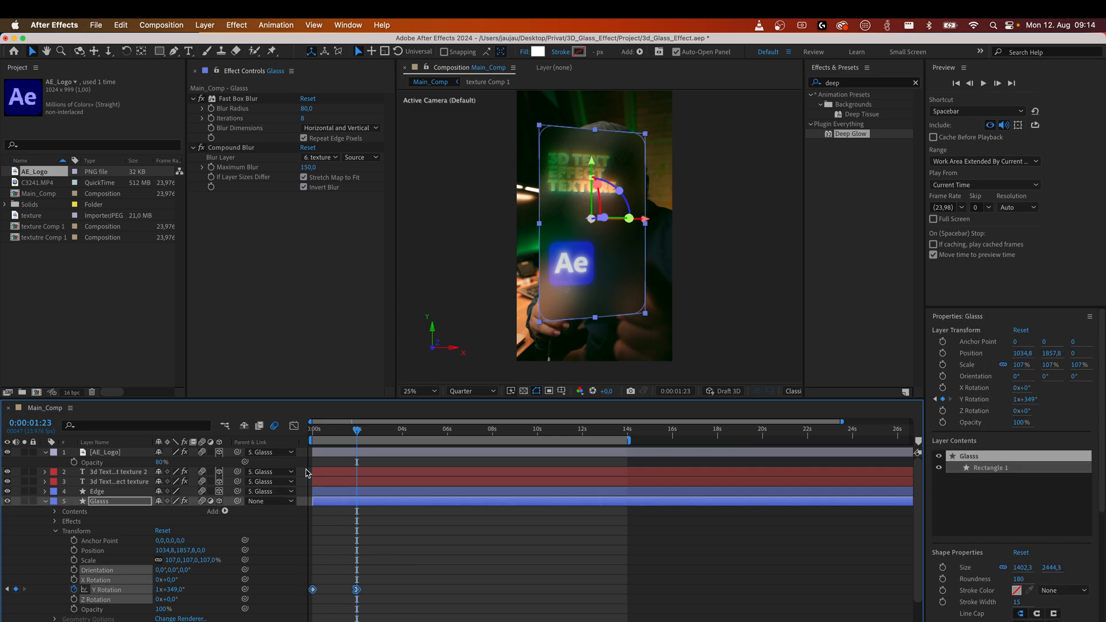
{"action": "left_click", "coordinate": [294, 428]}
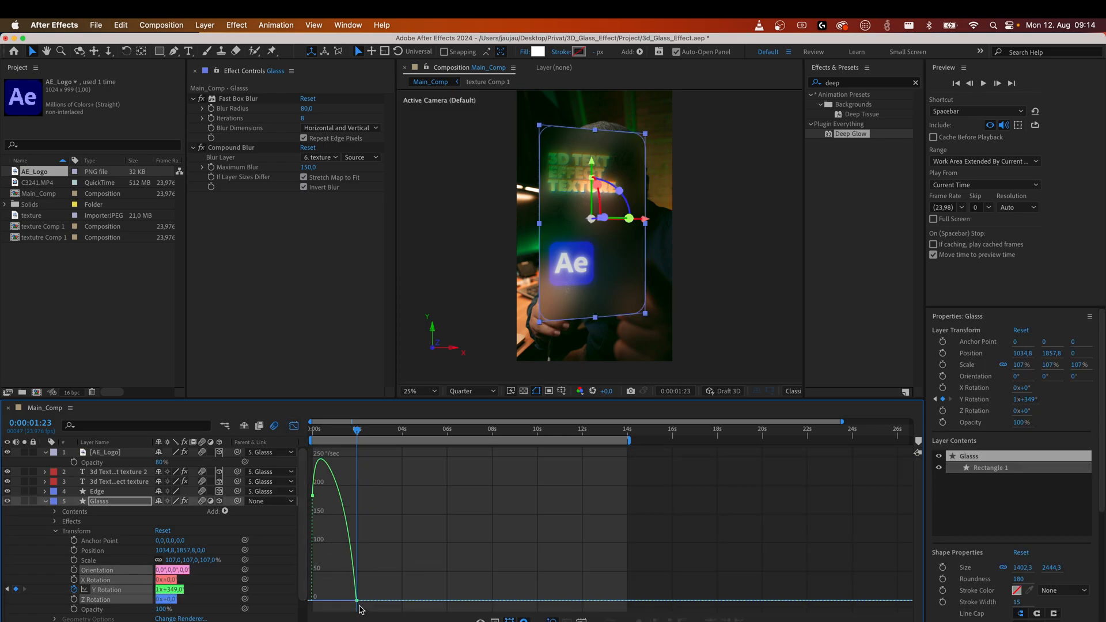
{"action": "left_click", "coordinate": [356, 601]}
{"action": "left_click_drag", "start_coordinate": [348, 601], "coordinate": [334, 601]}
Play the composition from the start to preview the spinning glass panel.
{"action": "left_click", "coordinate": [337, 430]}
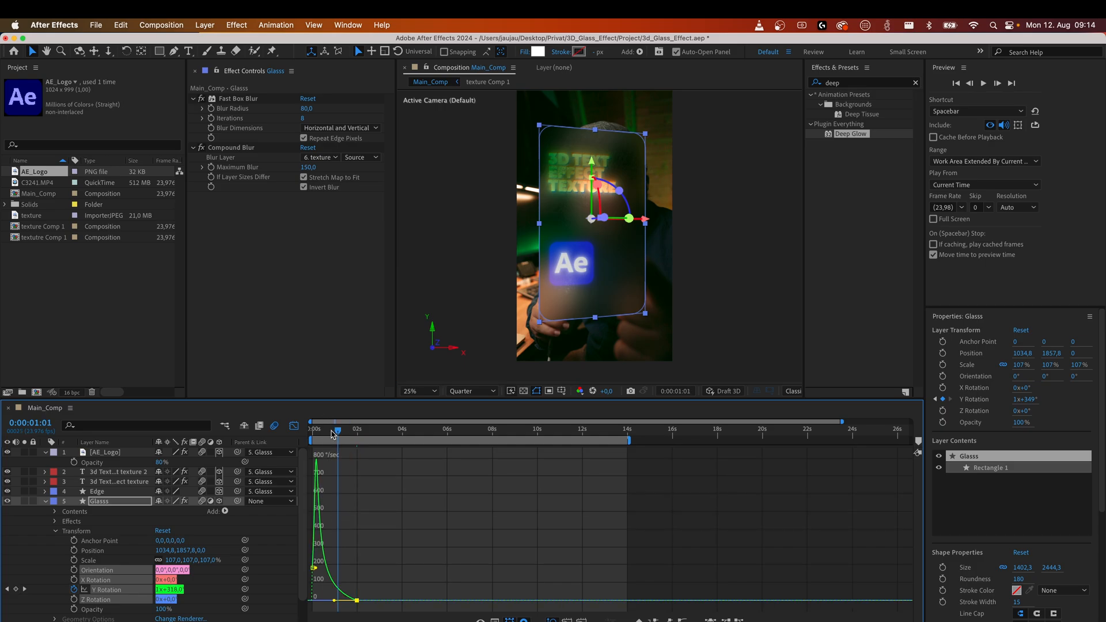
{"action": "key", "text": "Home"}
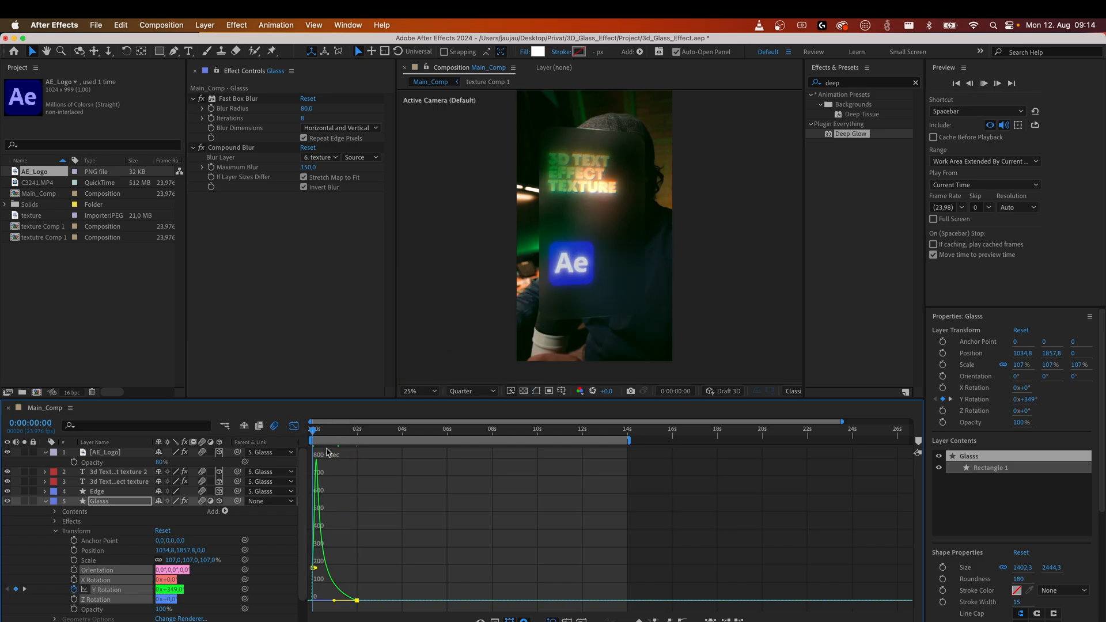
{"action": "key", "text": "space"}
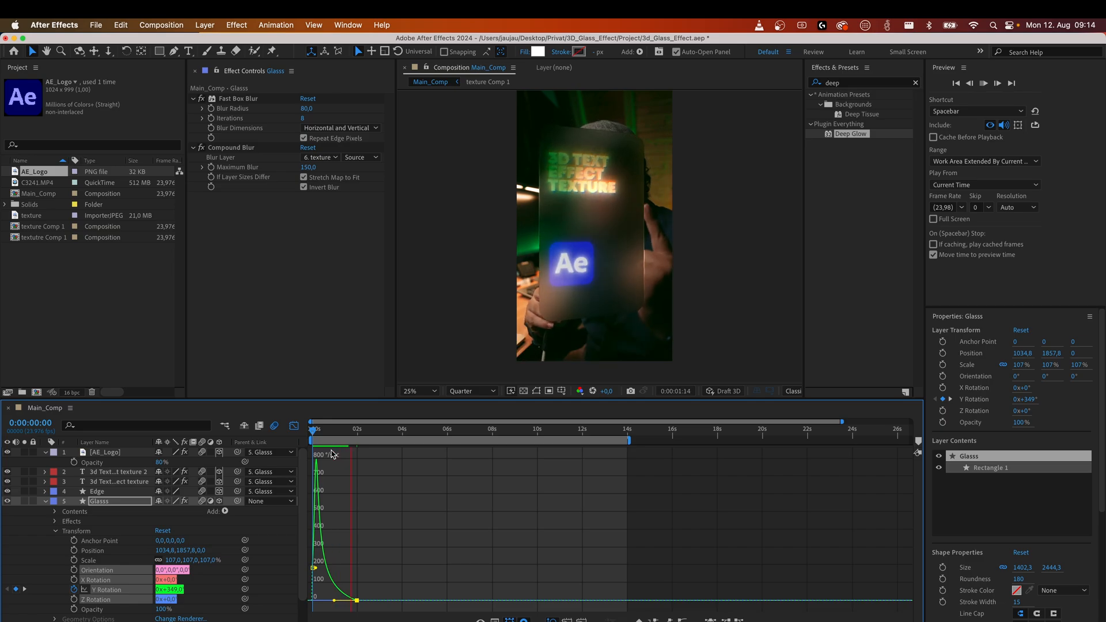
{"action": "key", "text": "space"}
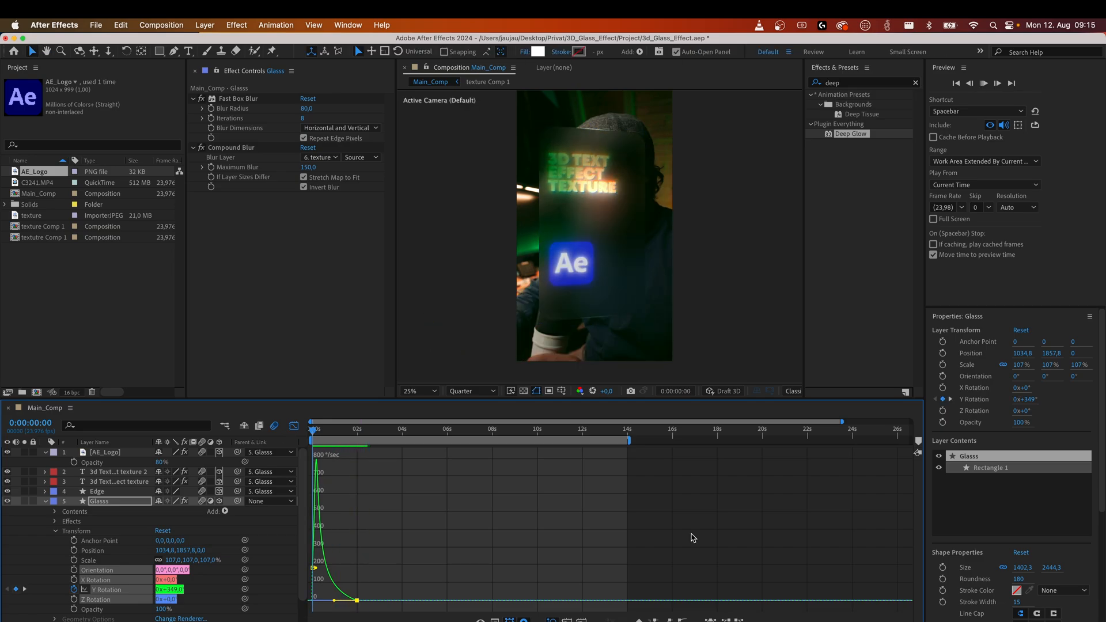
{"action": "key", "text": "space"}
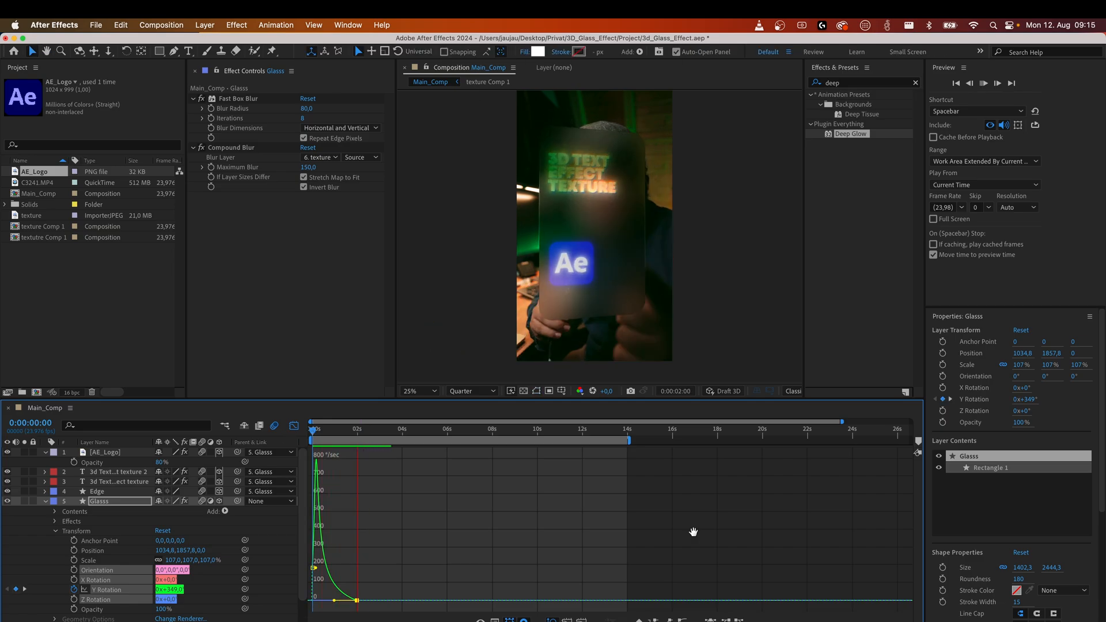